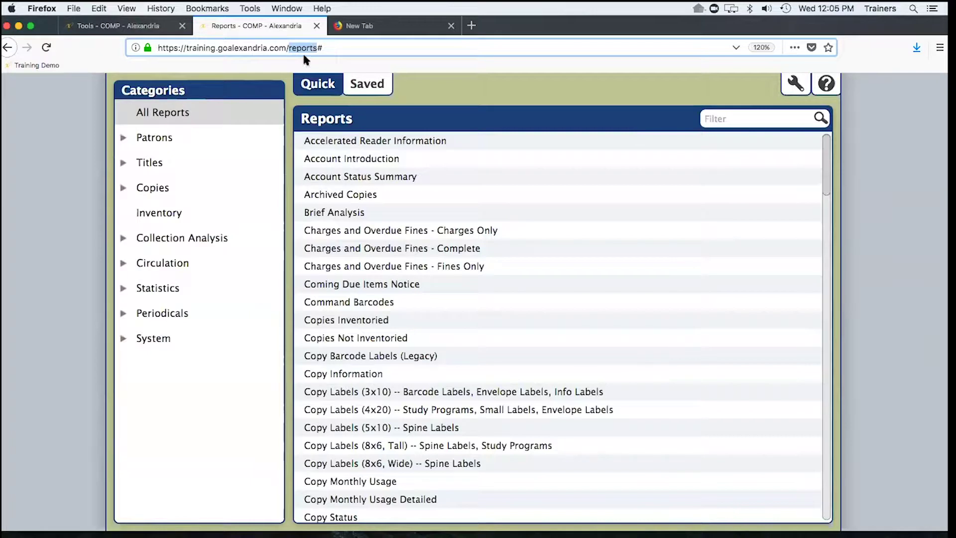
- Close the blank new browser tab to get back to the Alexandria Reports page
click(376, 27)
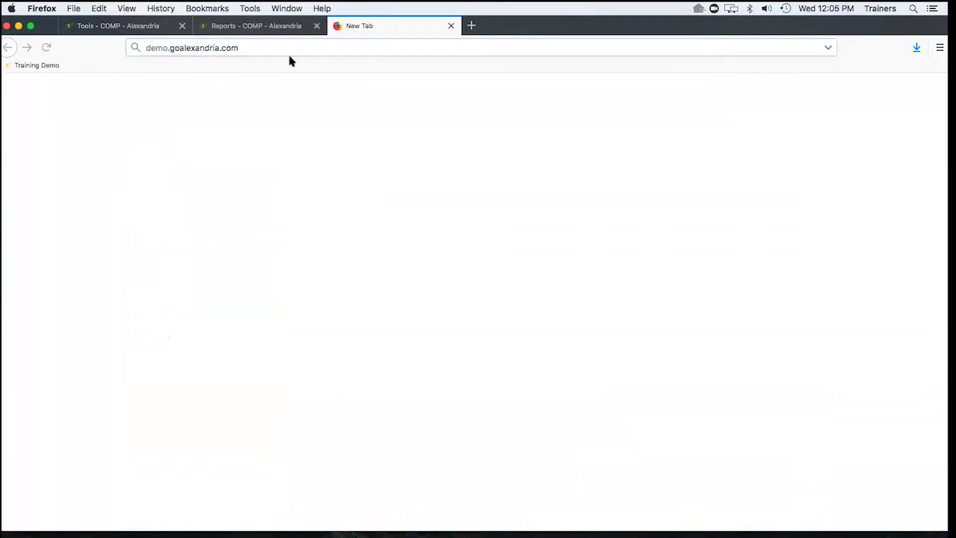
drag(240, 48, 148, 52)
click(250, 48)
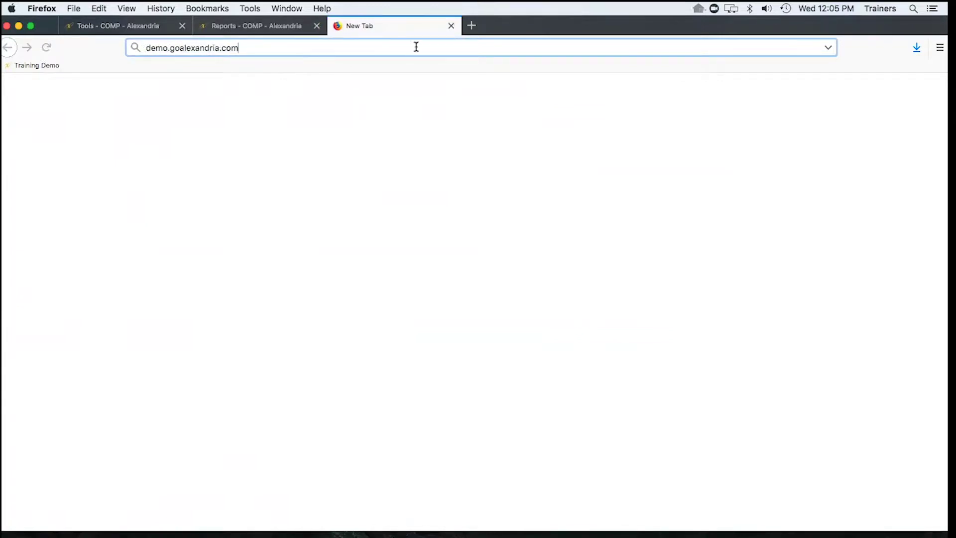
click(450, 26)
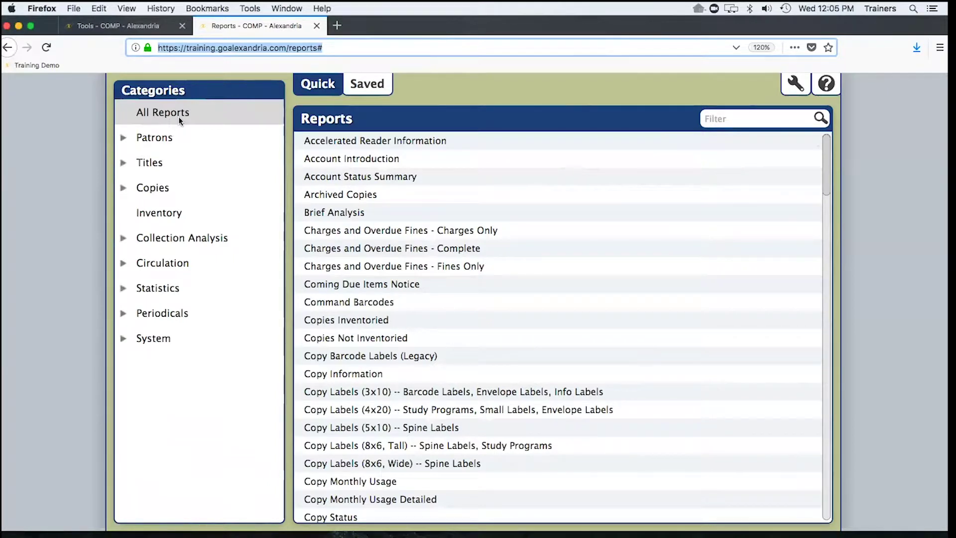
click(739, 119)
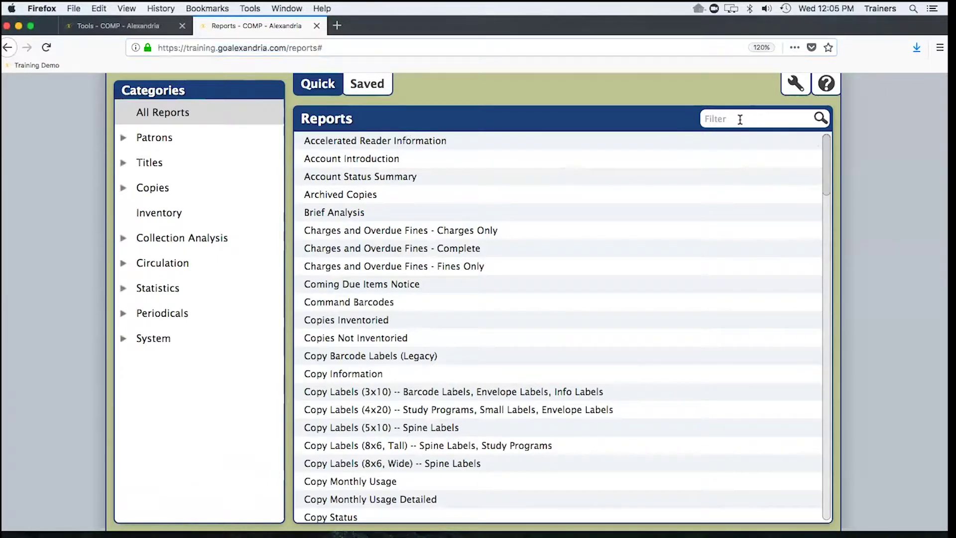
text(Lost)
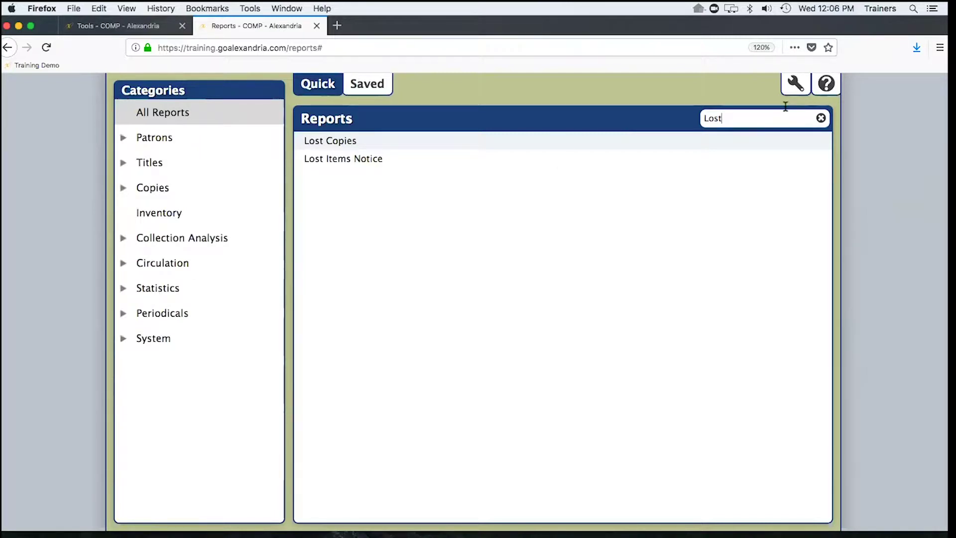
key(BackSpace)
key(BackSpace)
key(BackSpace)
key(BackSpace)
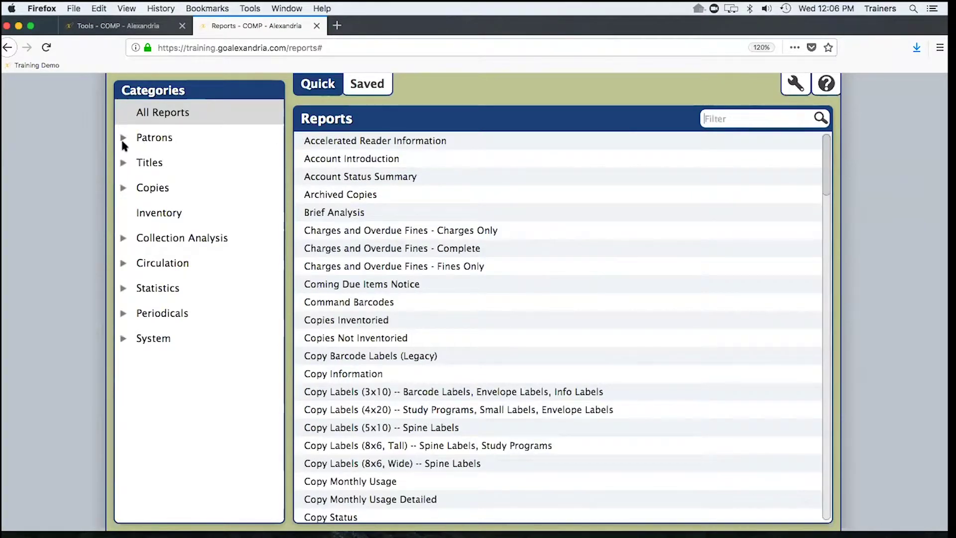
- Browse the Patrons, Titles, Copies and Inventory report categories, ending on Collection Analysis
click(164, 140)
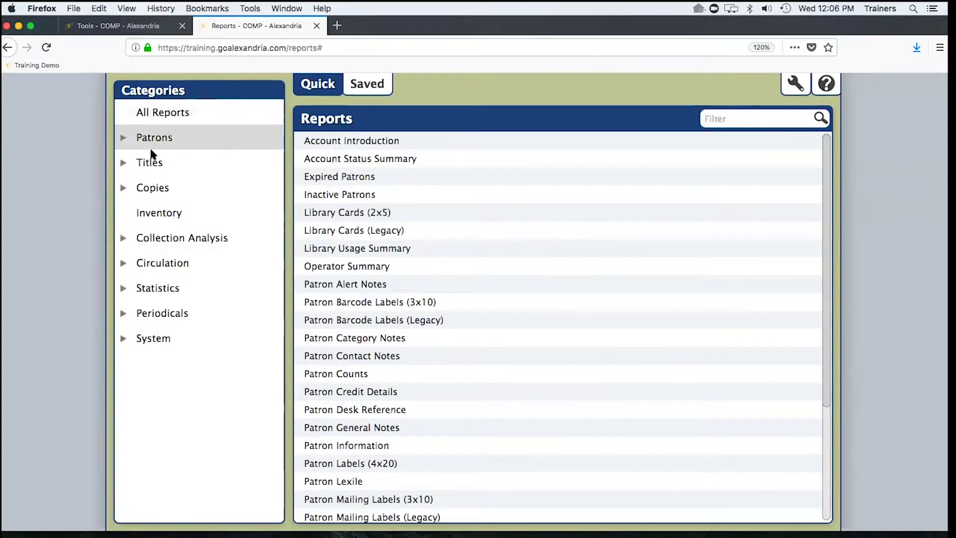
click(154, 163)
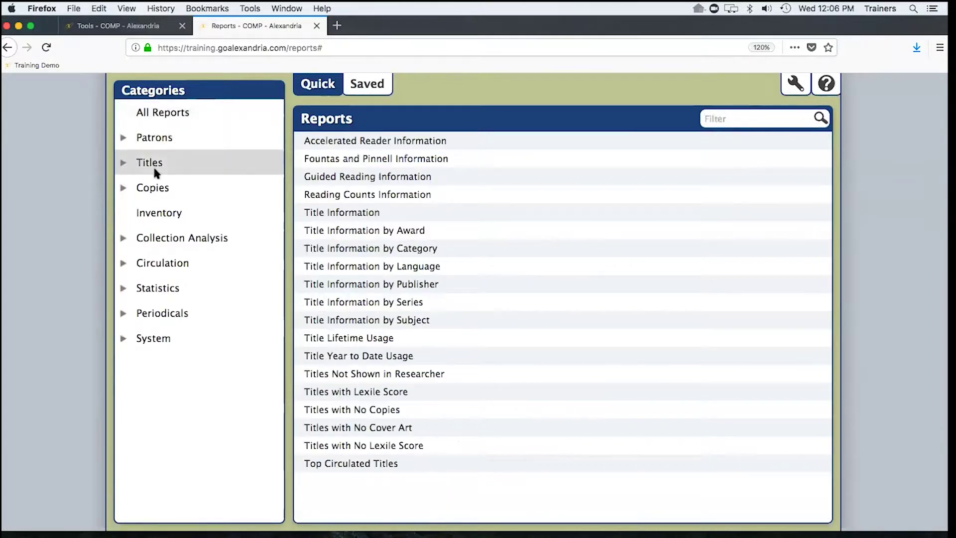
click(155, 188)
click(150, 163)
click(155, 194)
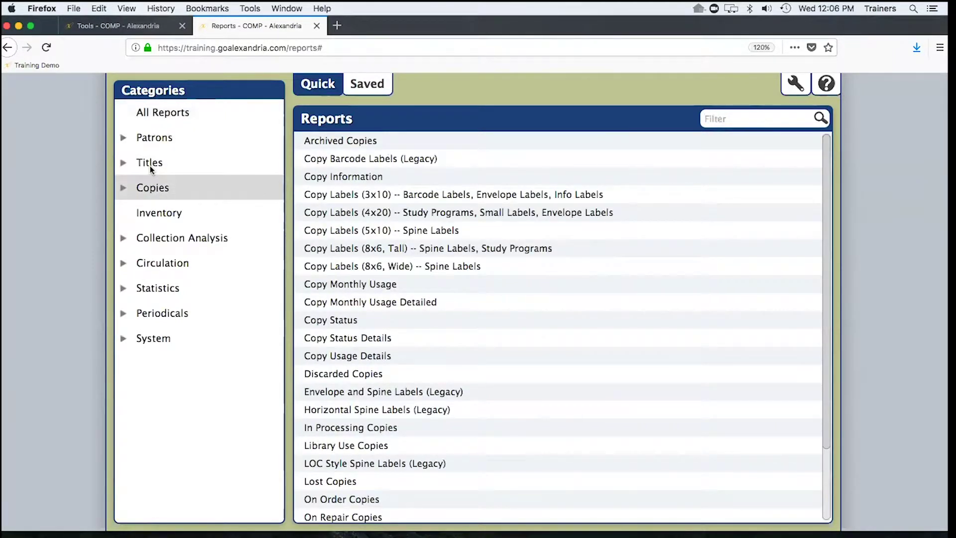
click(150, 164)
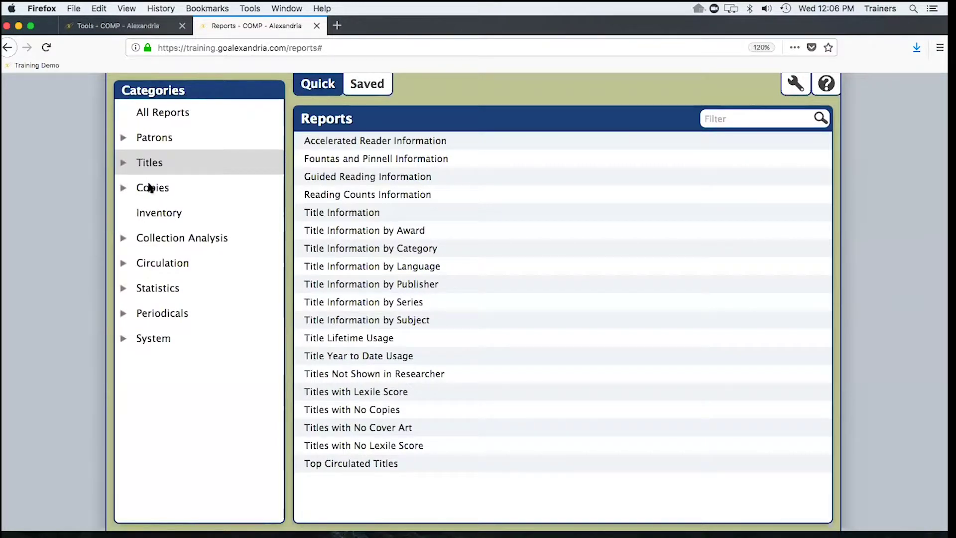
click(150, 186)
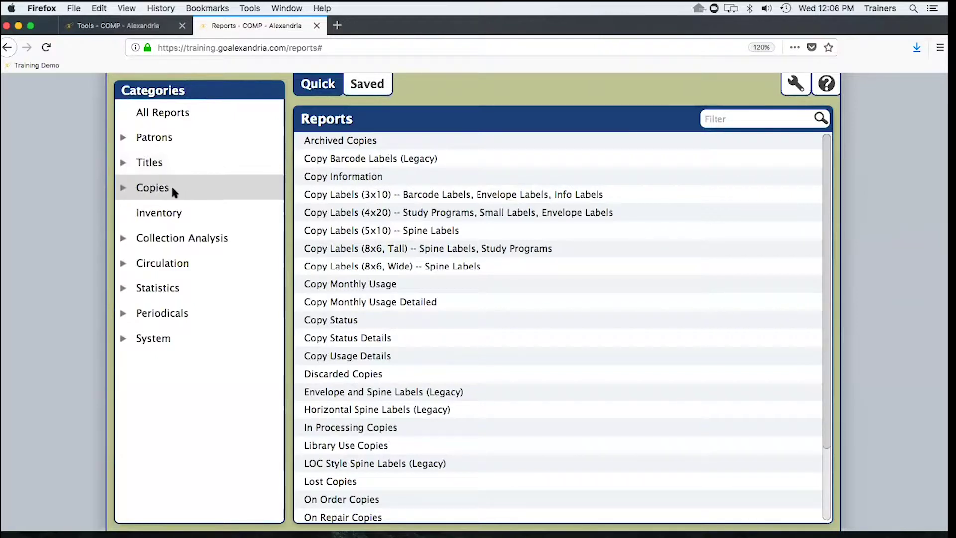
click(158, 215)
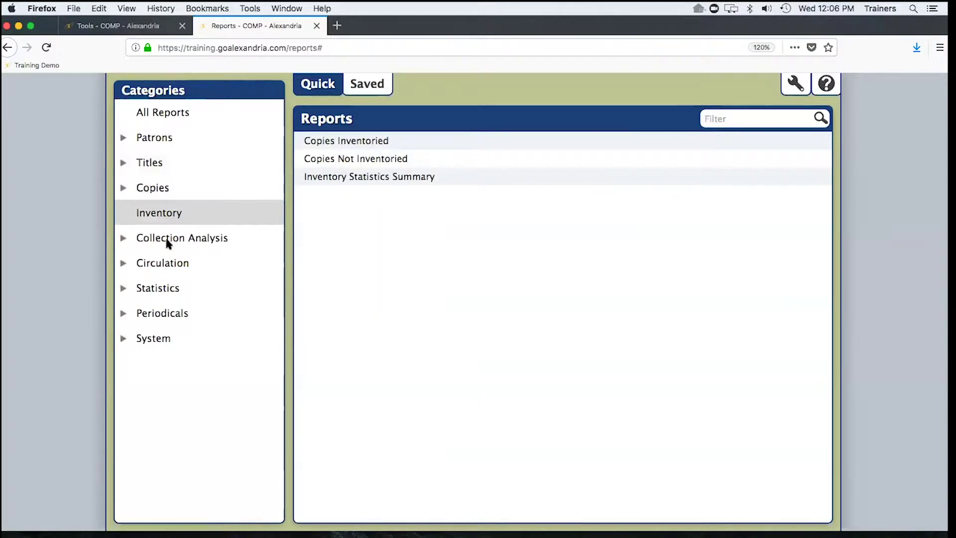
click(167, 241)
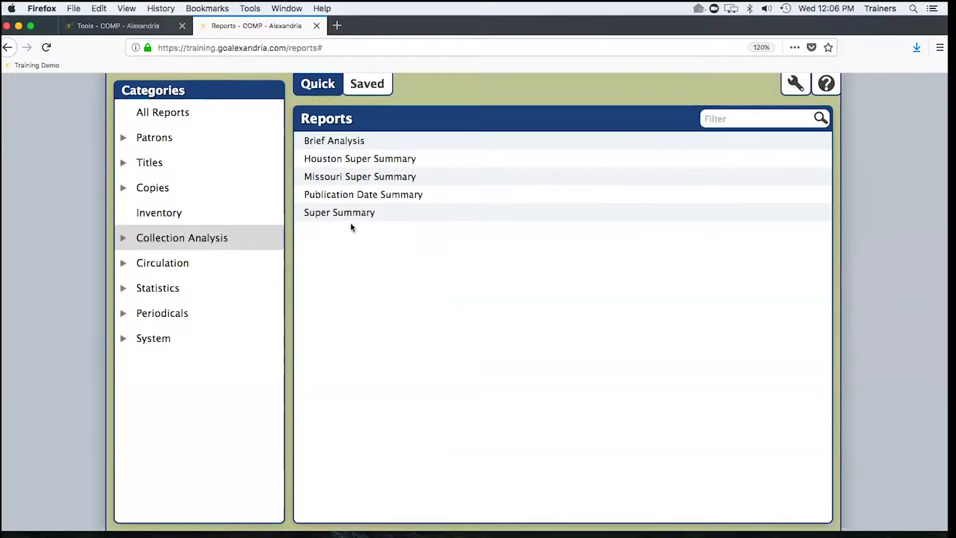
- Browse the Circulation, Statistics, Periodicals and System categories, then return to All Reports
click(159, 263)
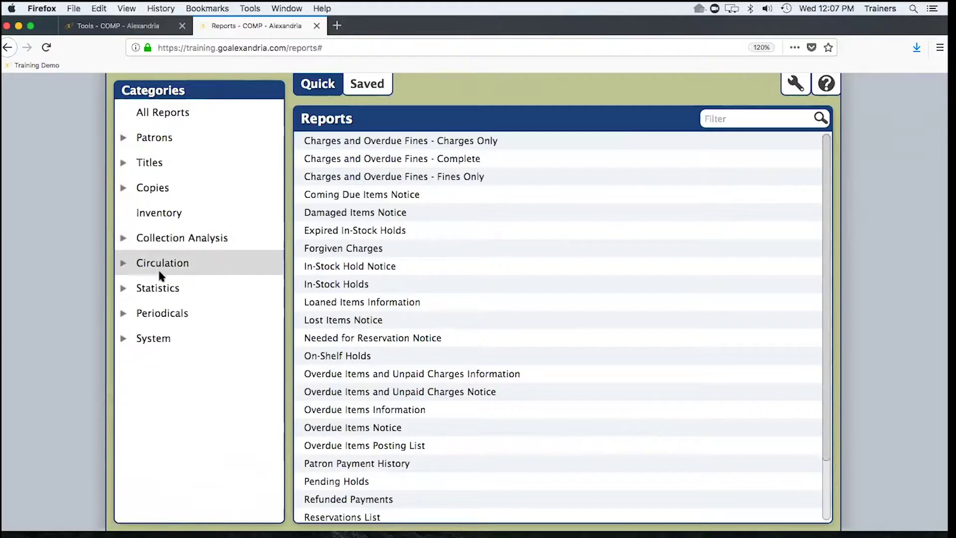
click(161, 293)
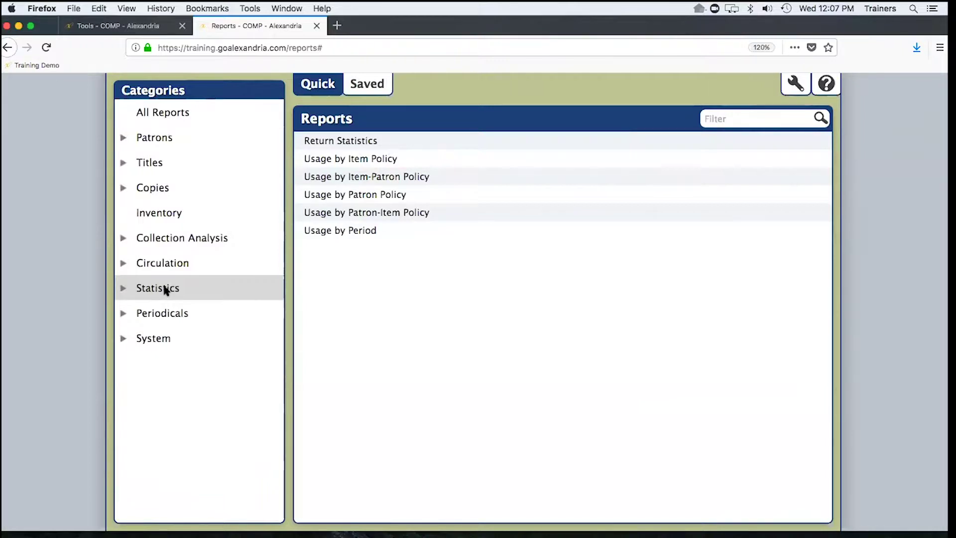
click(171, 313)
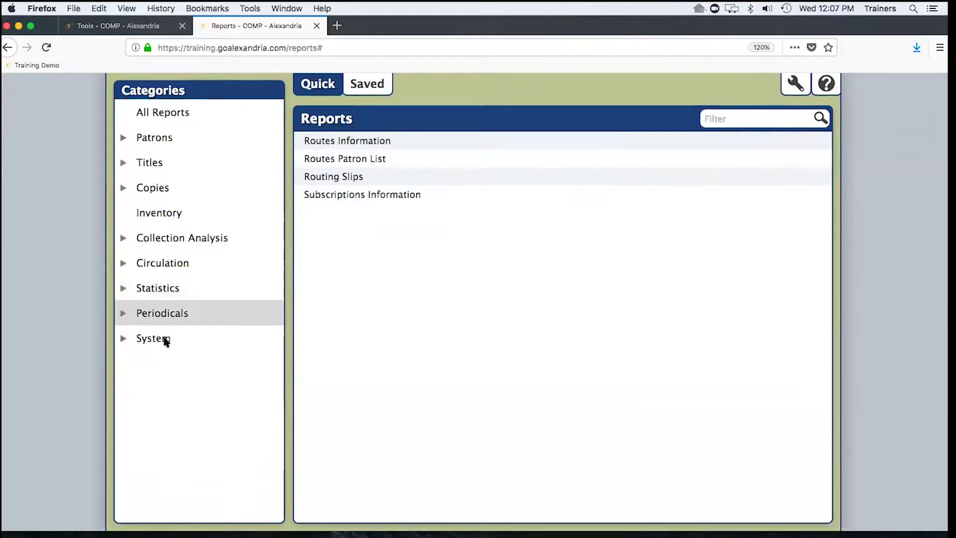
click(157, 340)
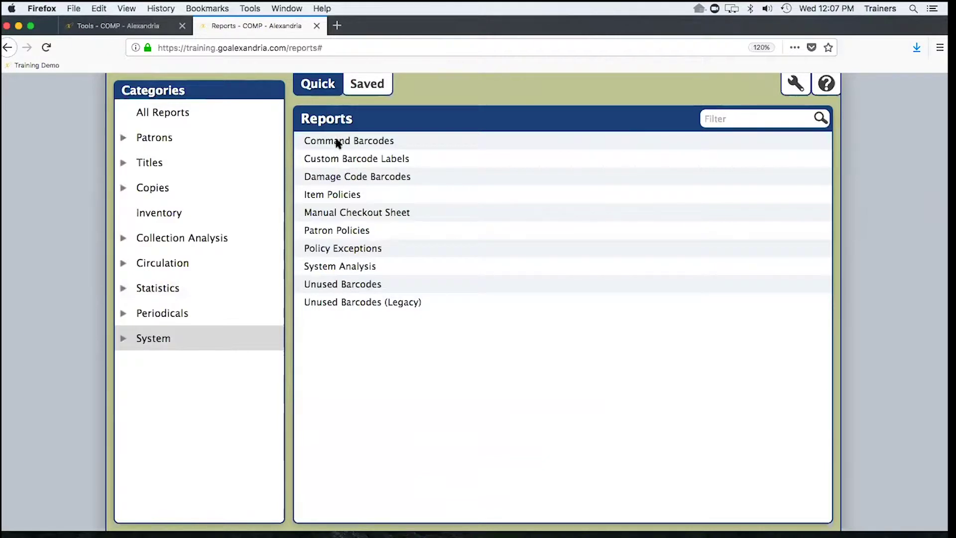
click(163, 116)
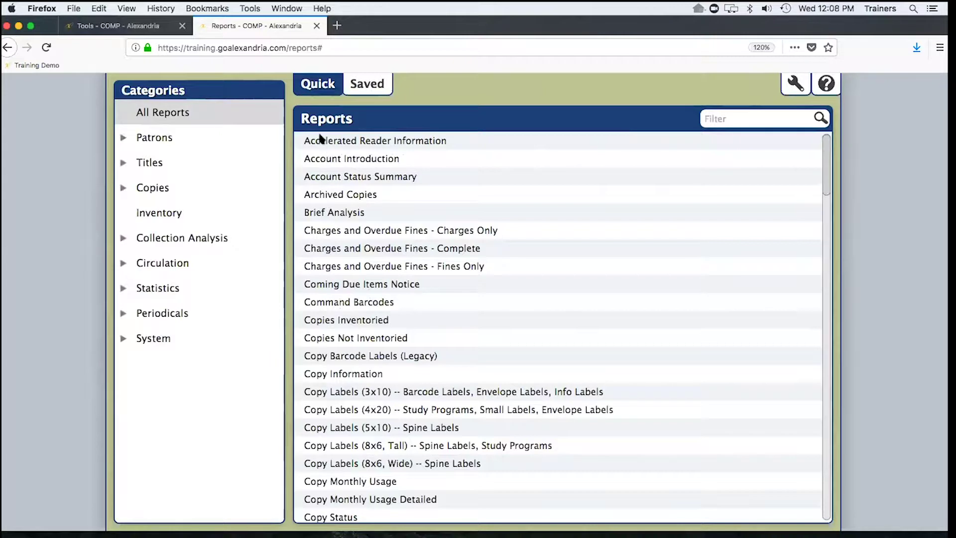
- Try the my-reports and favorites filters on Saved reports, unlock them, and open Copy Labels - Barcode
click(366, 85)
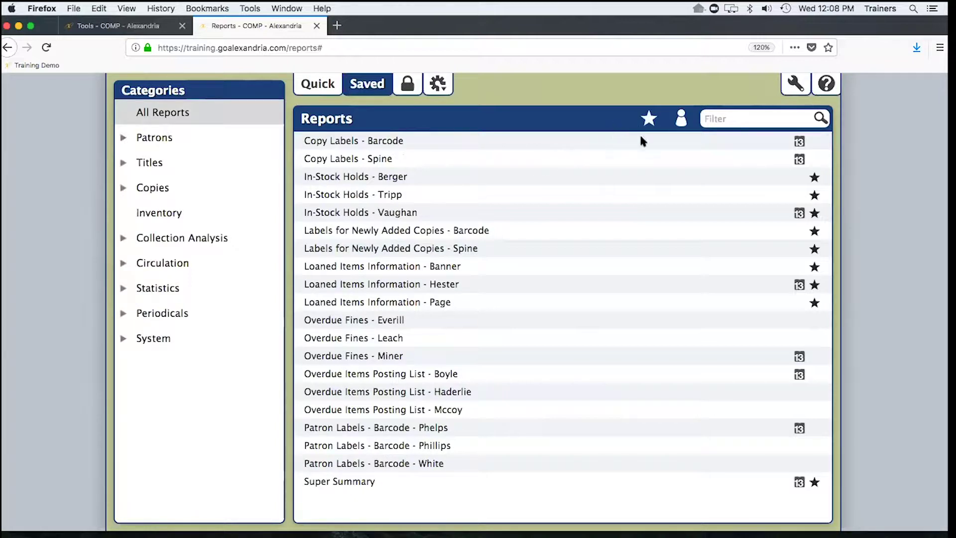
click(683, 122)
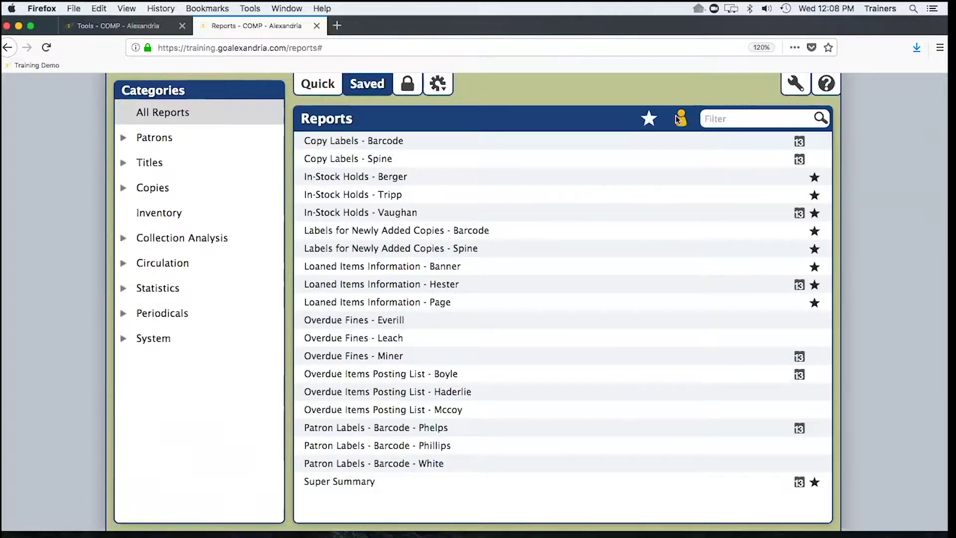
click(682, 123)
click(649, 119)
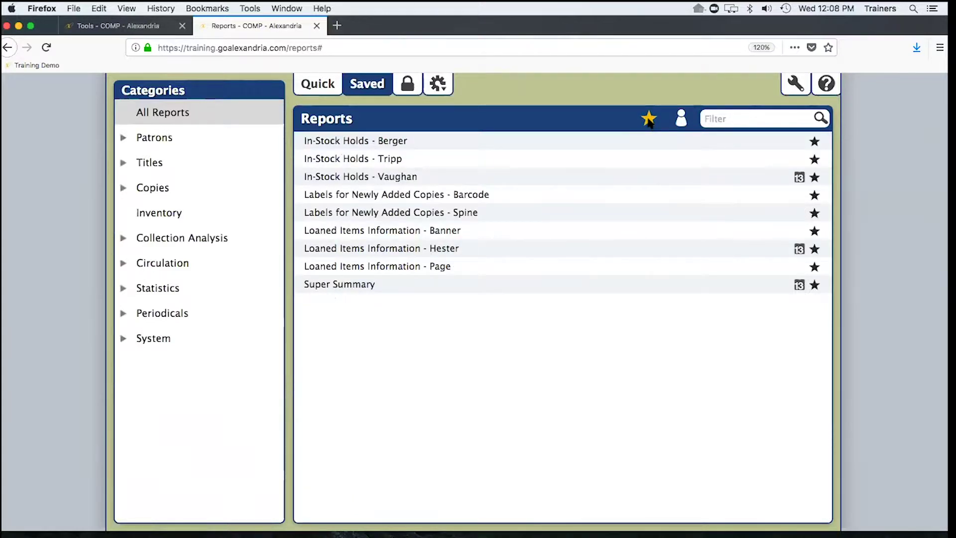
click(649, 120)
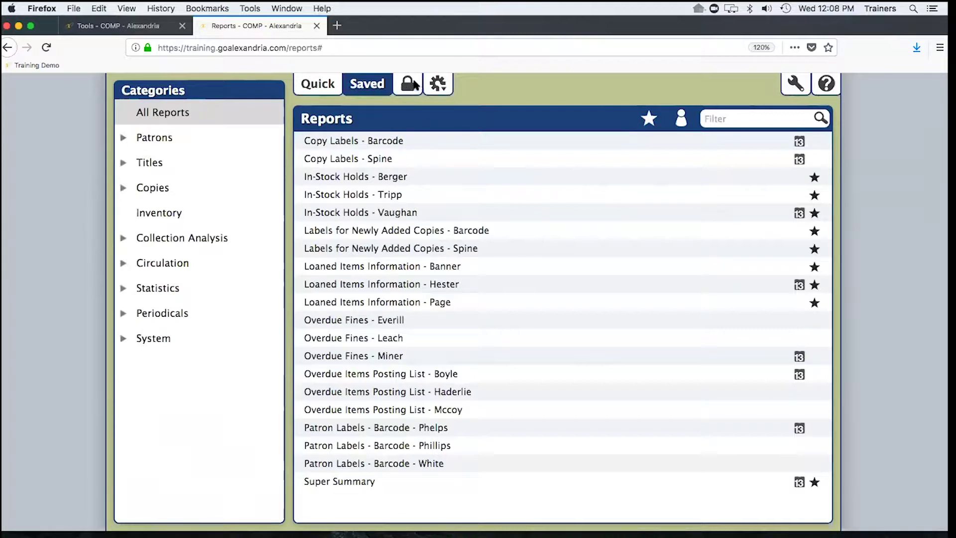
click(407, 86)
click(395, 144)
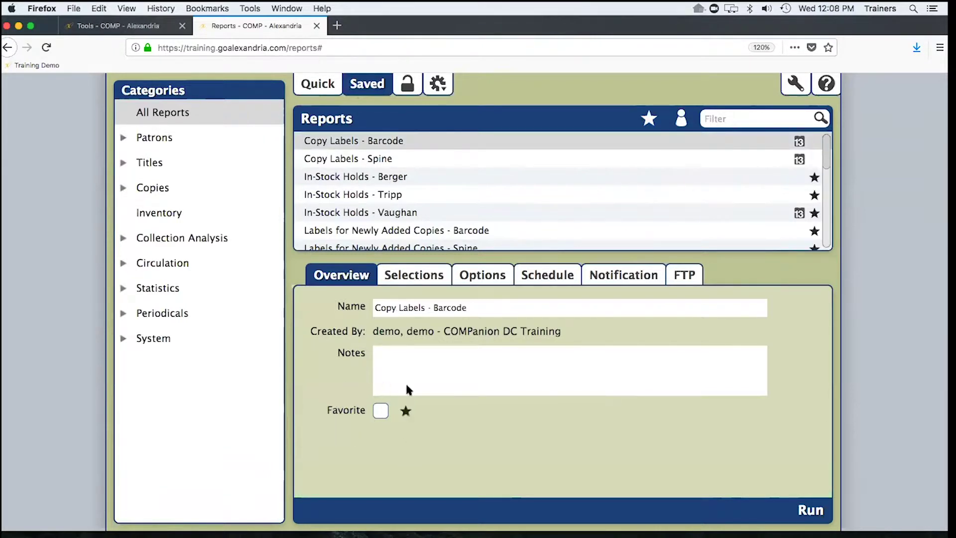
click(373, 308)
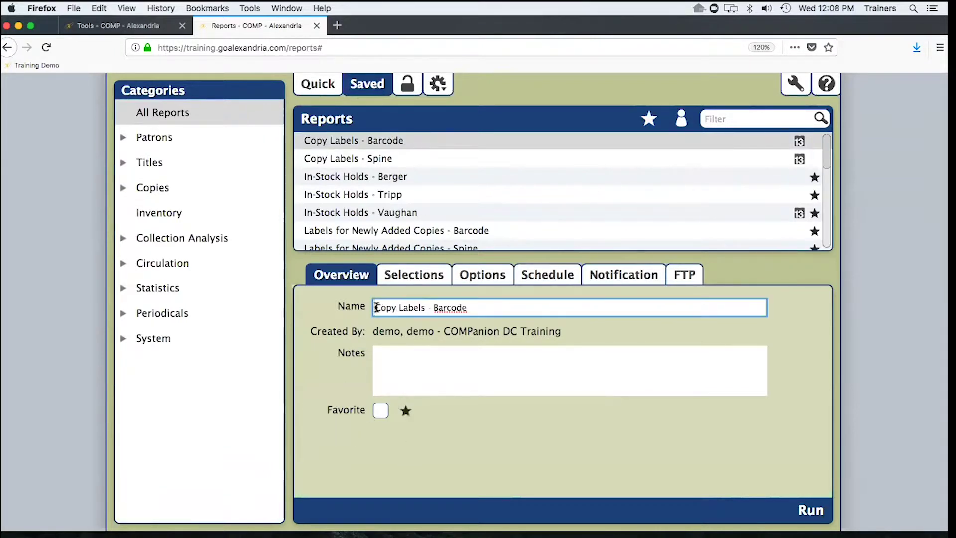
text(Nancy's)
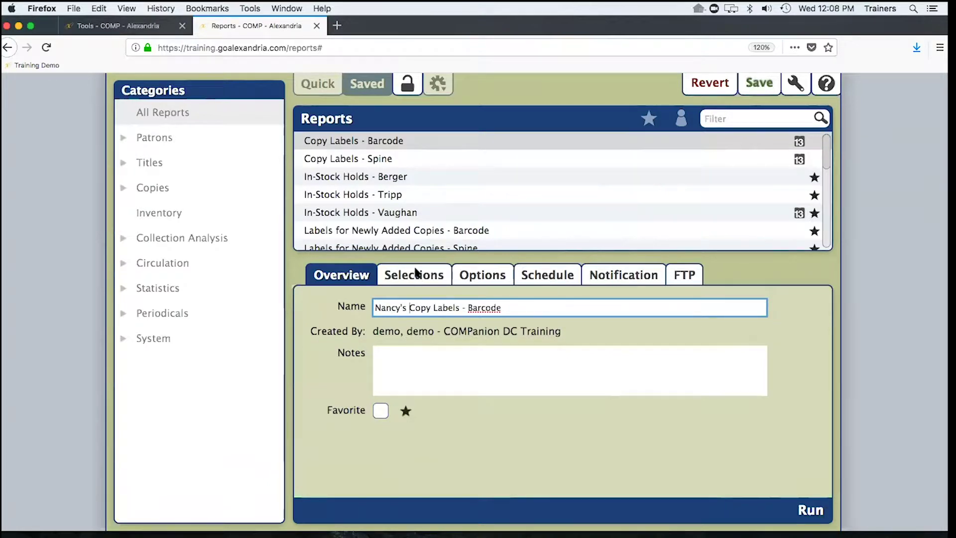
click(489, 277)
click(557, 277)
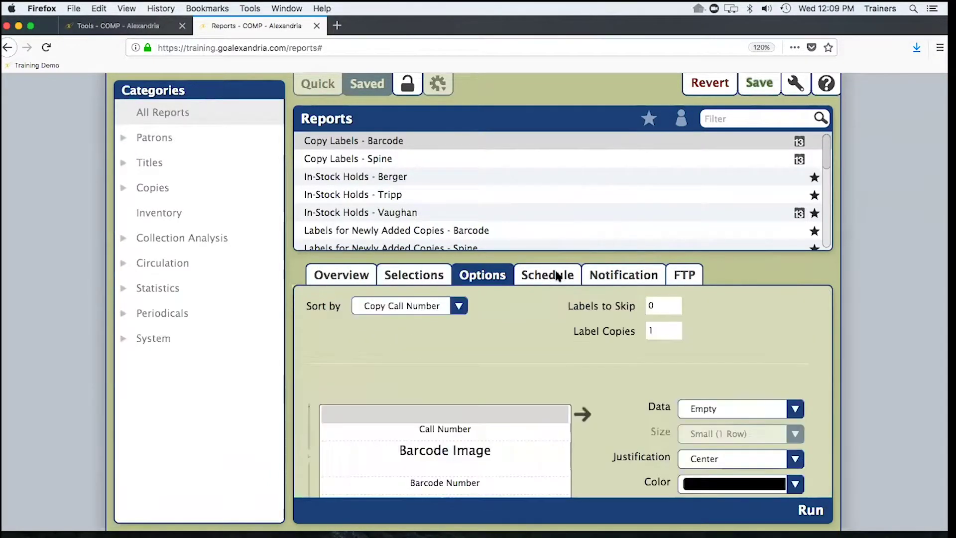
click(635, 278)
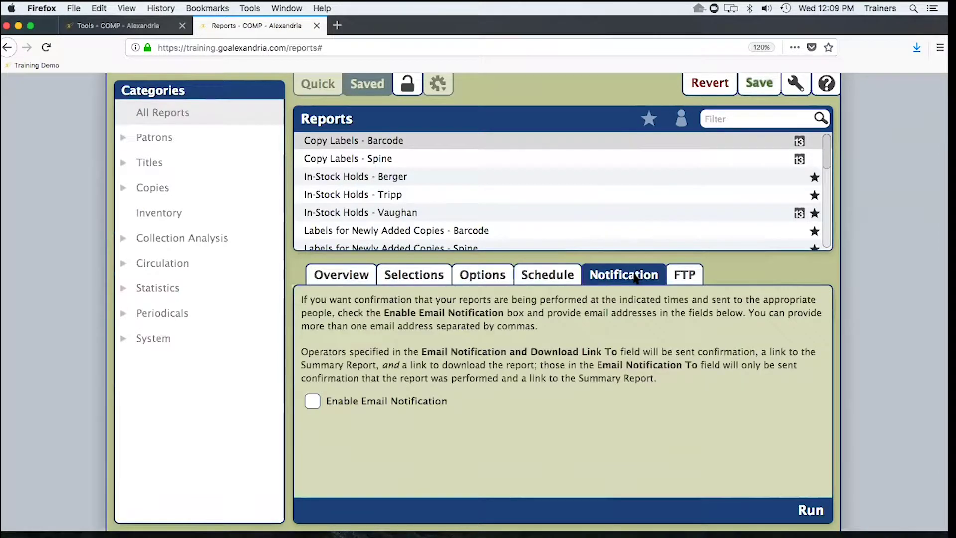
click(690, 276)
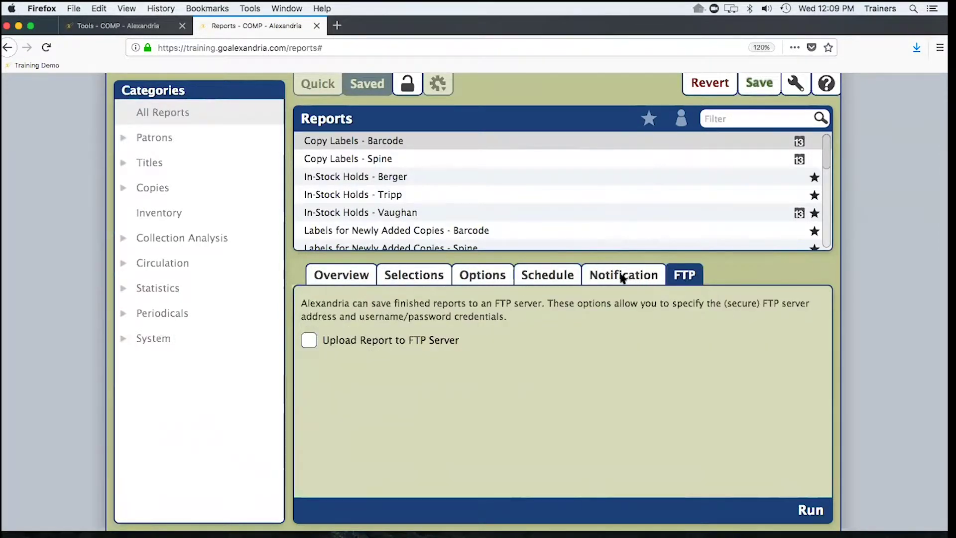
click(625, 275)
click(312, 402)
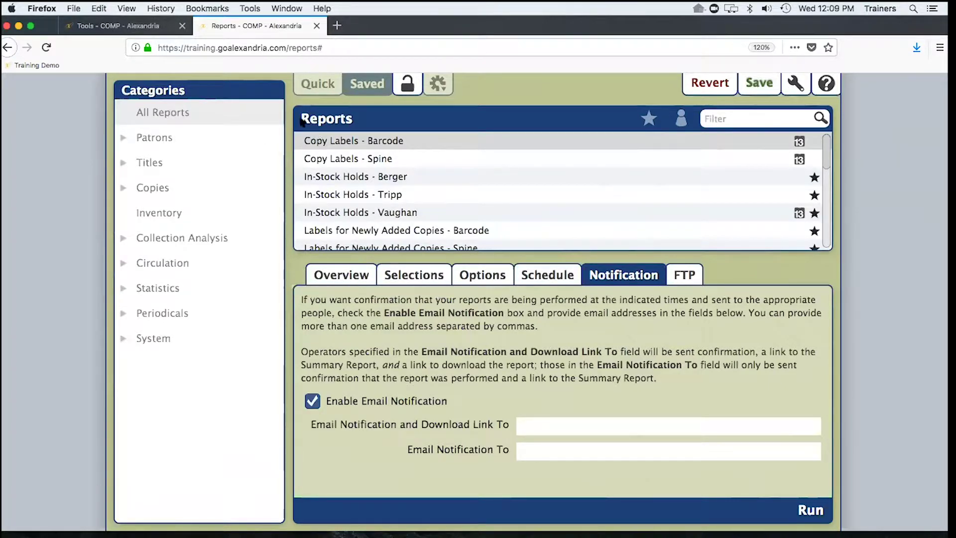
click(710, 86)
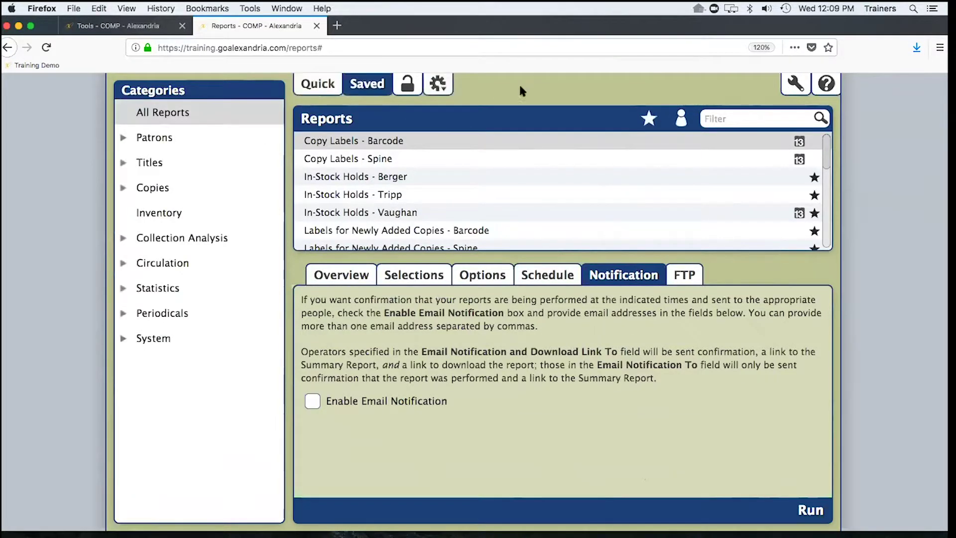
click(437, 83)
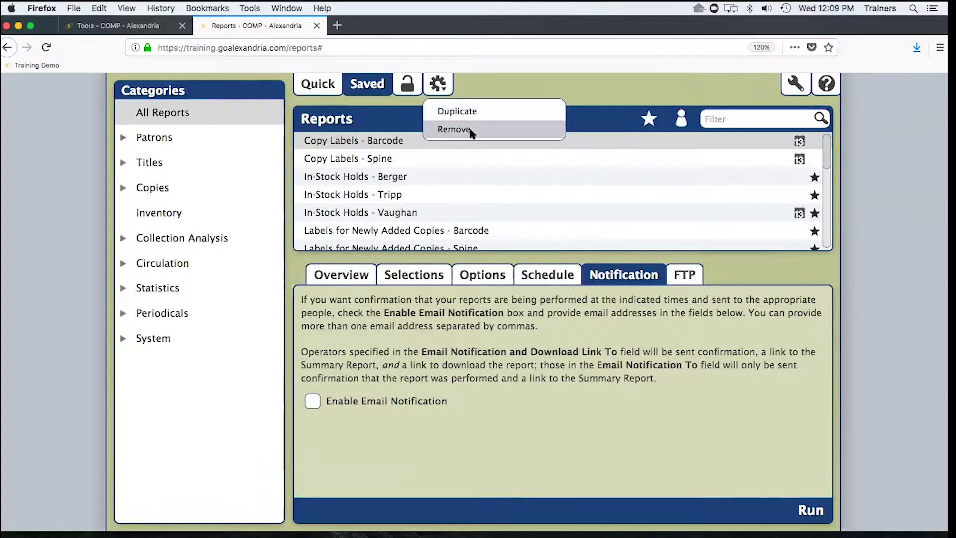
- Open the Copy Information quick report from the Copies > Information category
click(318, 86)
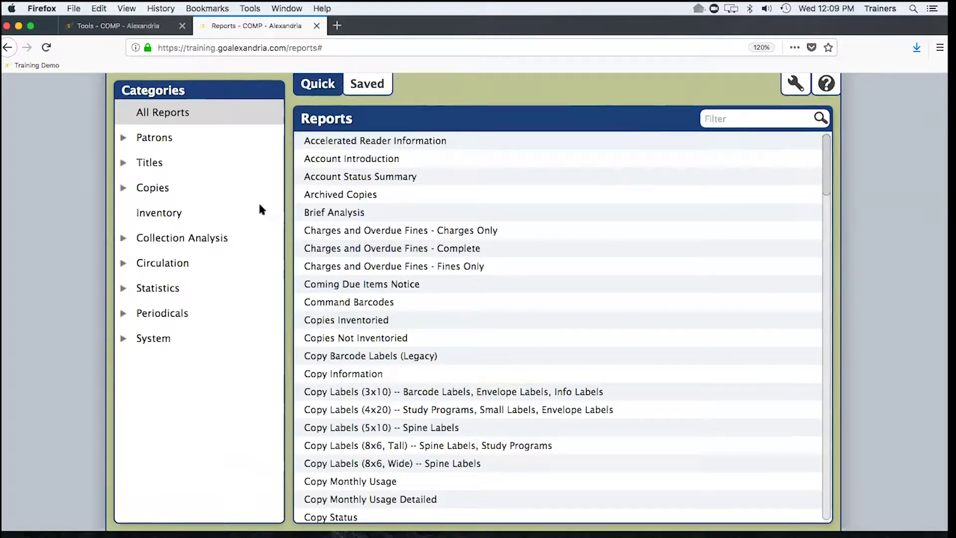
click(162, 189)
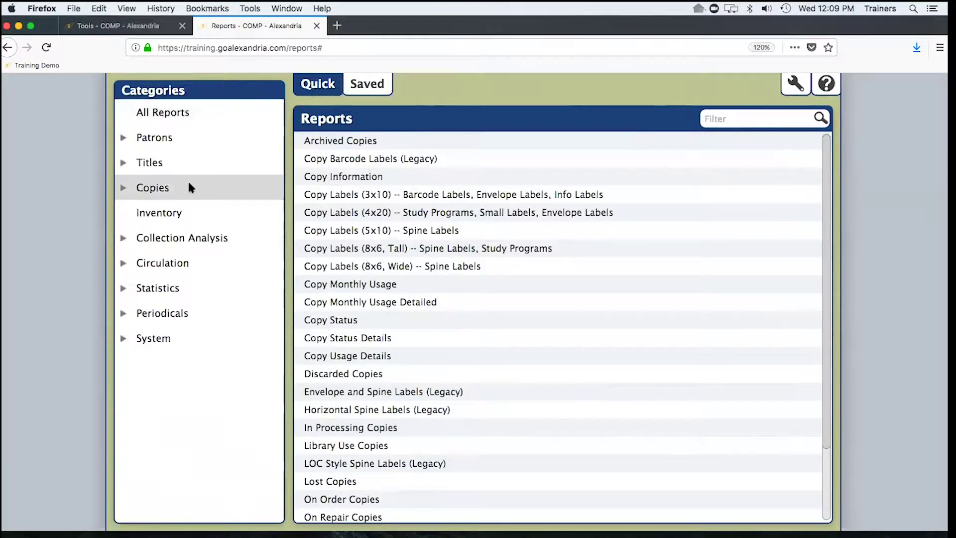
click(123, 189)
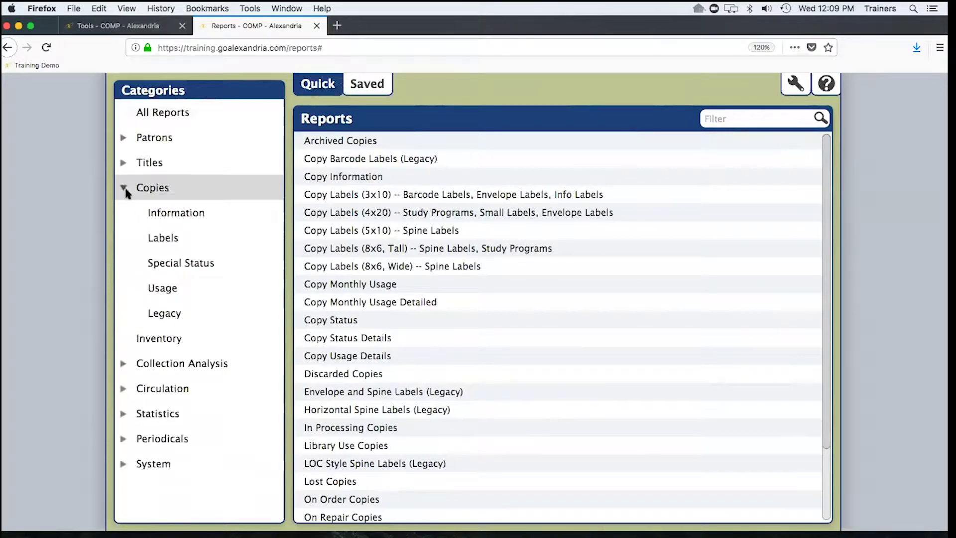
click(177, 214)
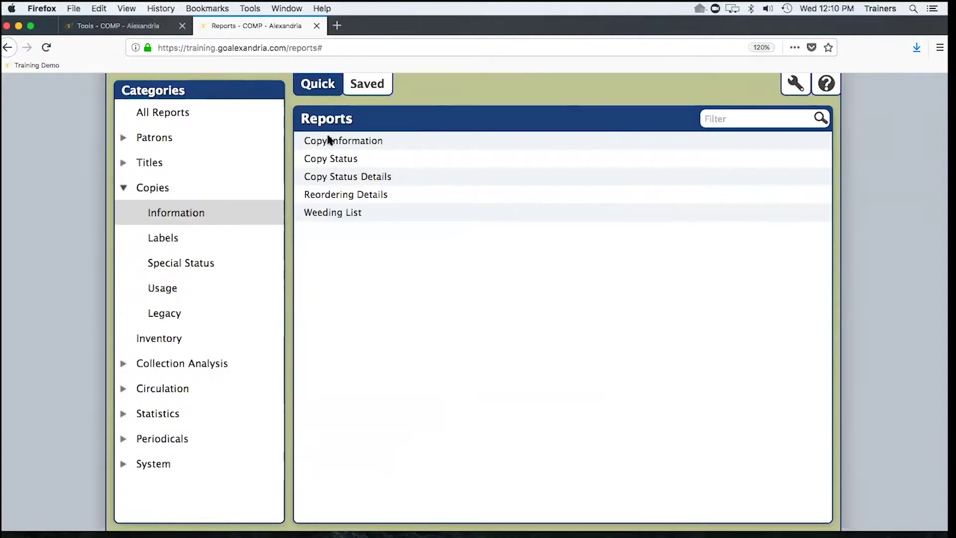
click(342, 144)
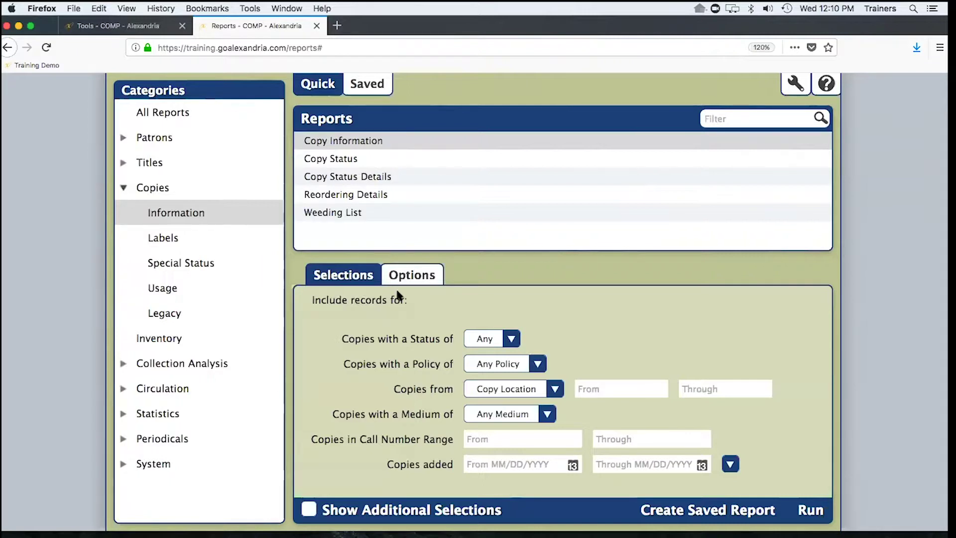
- Turn on Show Additional Selections and scroll through the extra copy filter fields
click(412, 277)
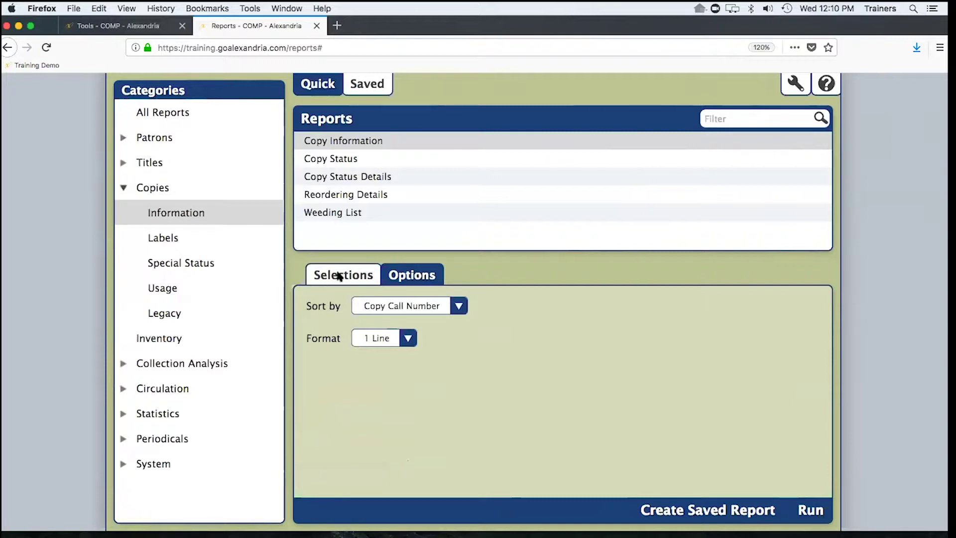
click(353, 277)
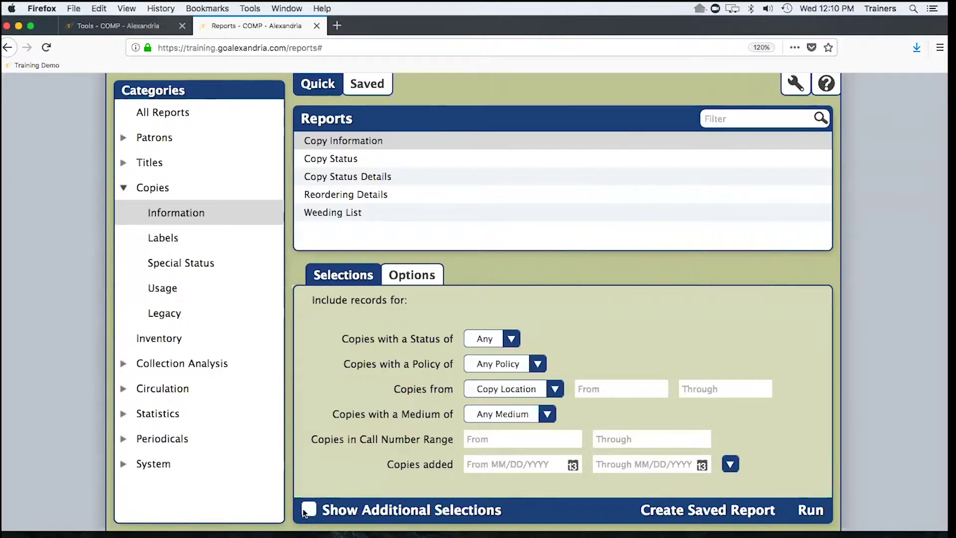
click(315, 509)
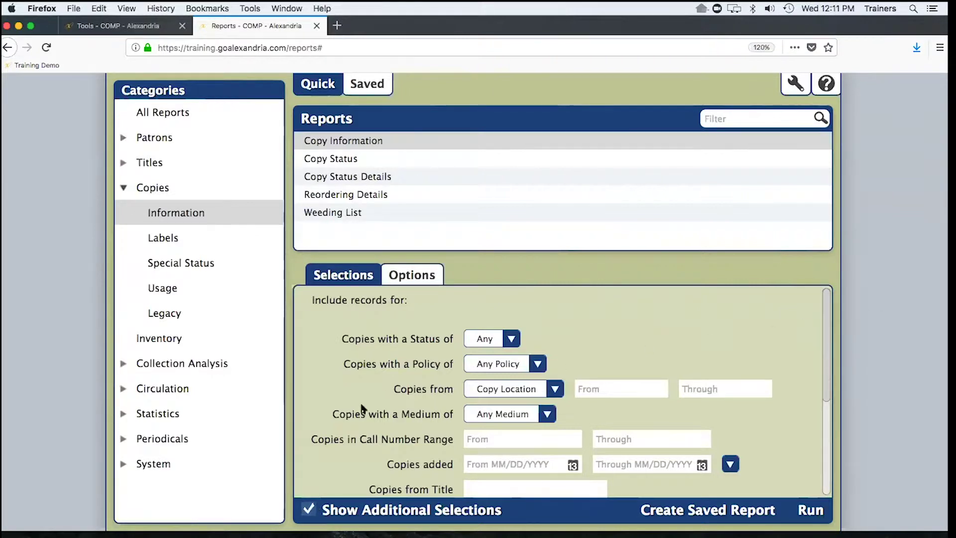
scroll(362, 416, down, 2)
scroll(360, 412, down, 5)
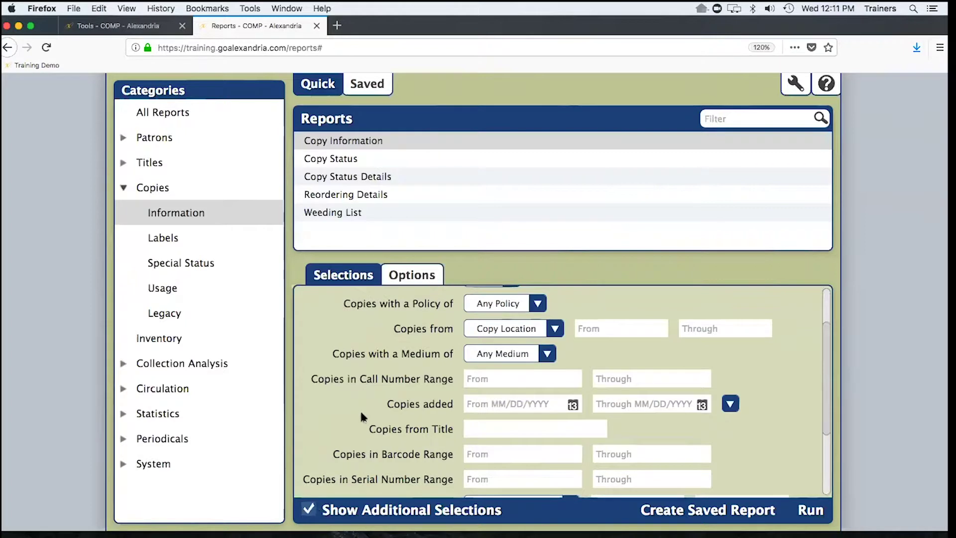
scroll(362, 417, down, 3)
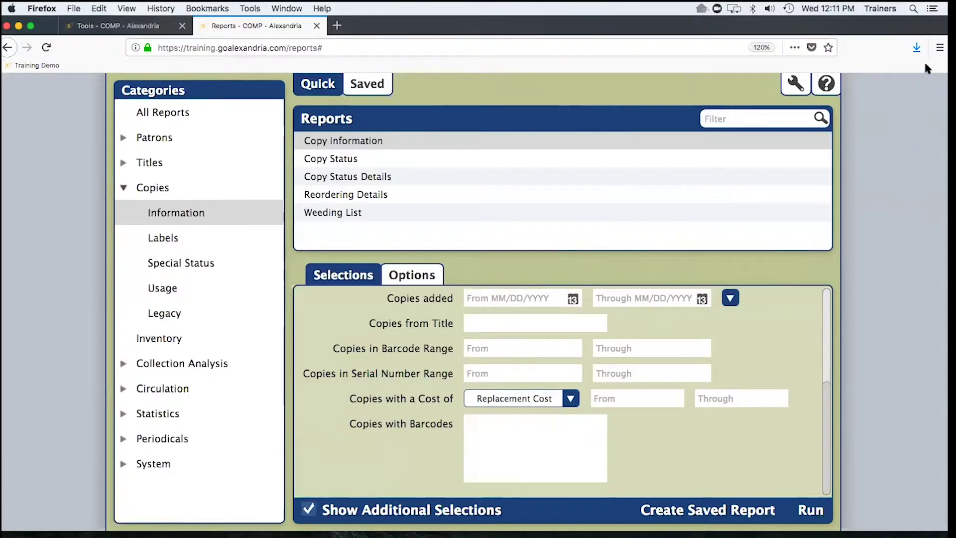
- Check the browser zoom, review the remaining filters, and return to the sort and format options
click(939, 47)
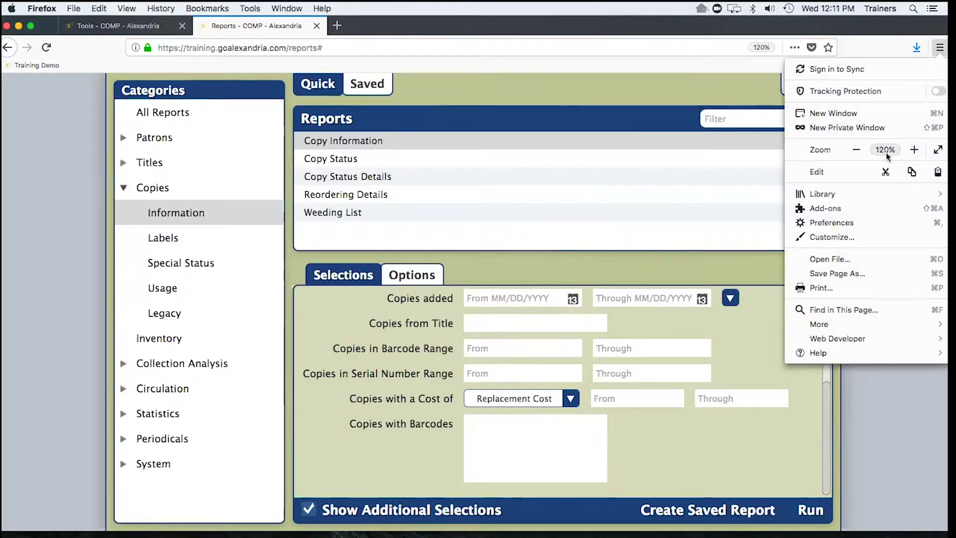
click(562, 77)
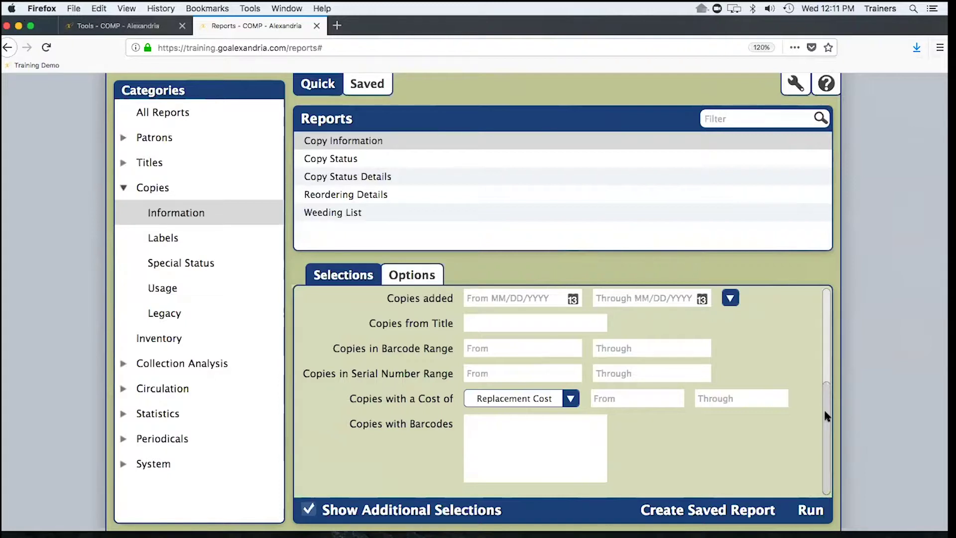
drag(827, 415, 811, 311)
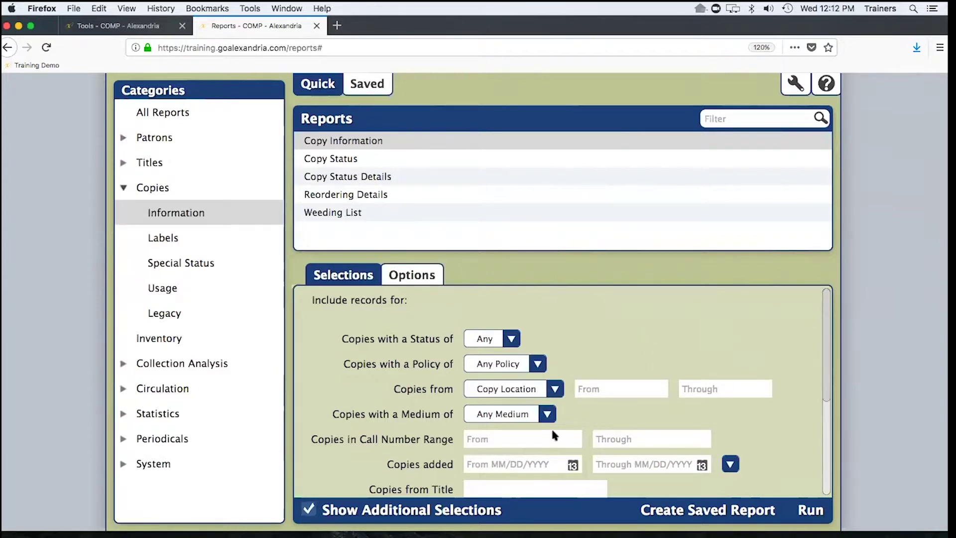
scroll(411, 380, down, 1)
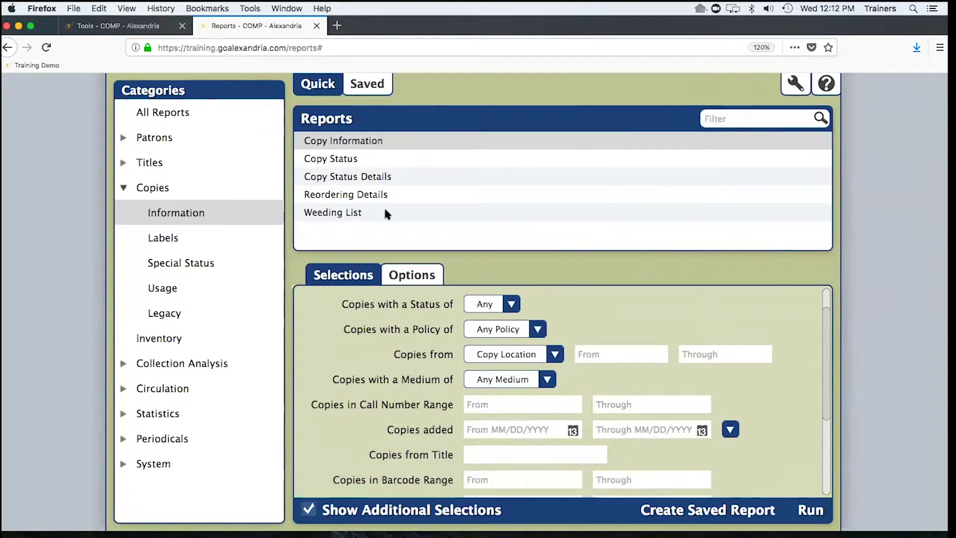
scroll(410, 304, down, 3)
click(408, 277)
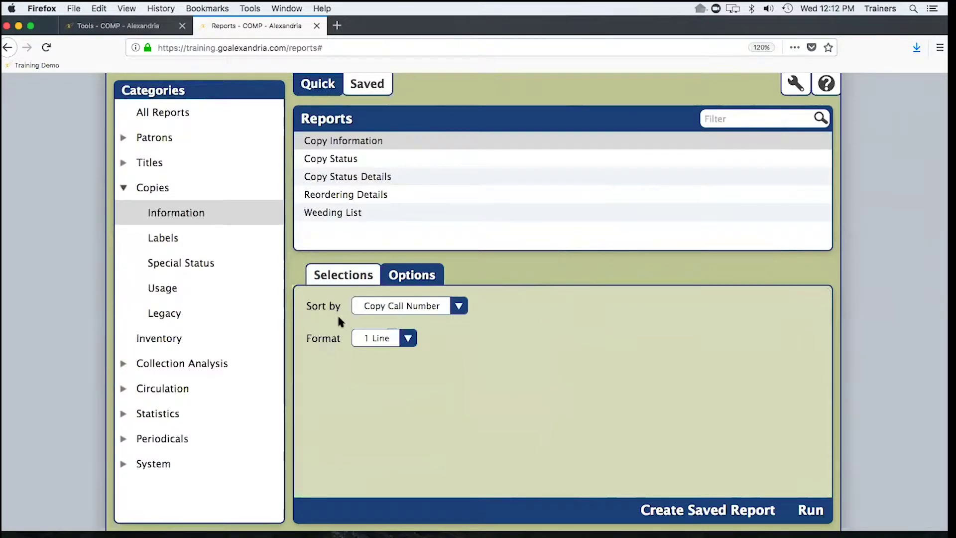
click(441, 305)
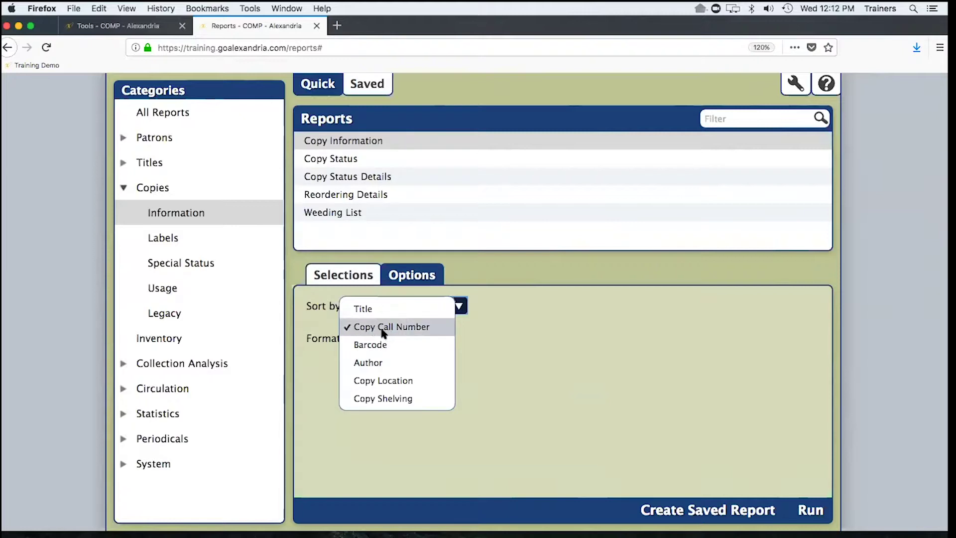
click(317, 382)
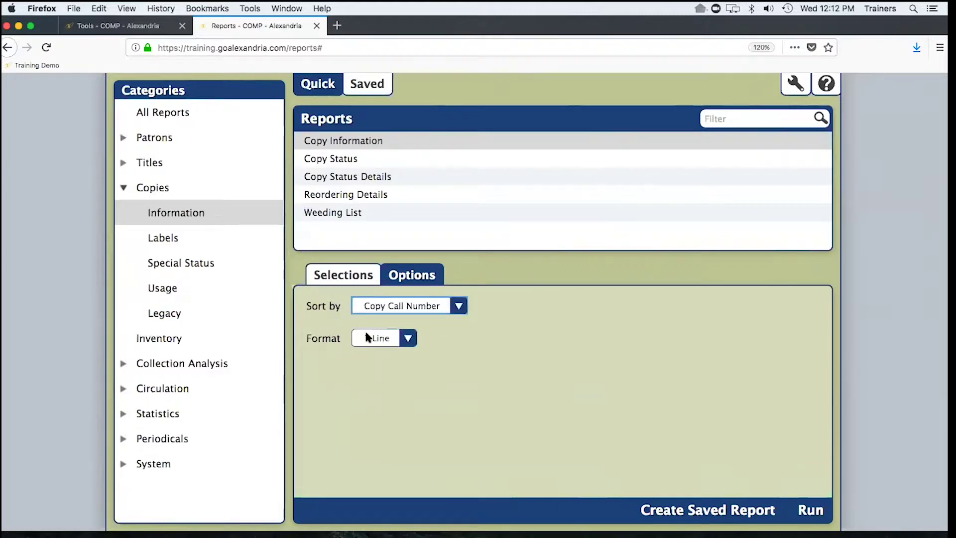
click(396, 339)
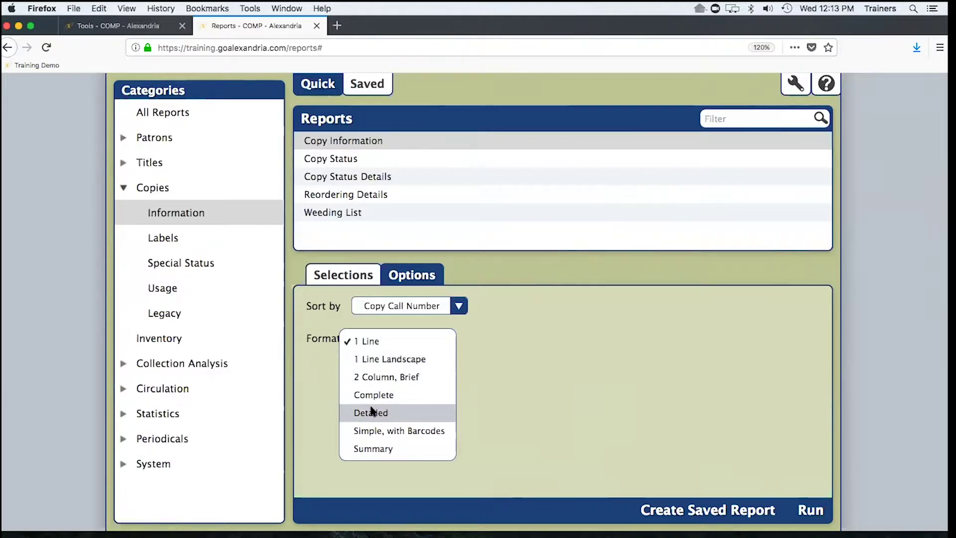
click(315, 384)
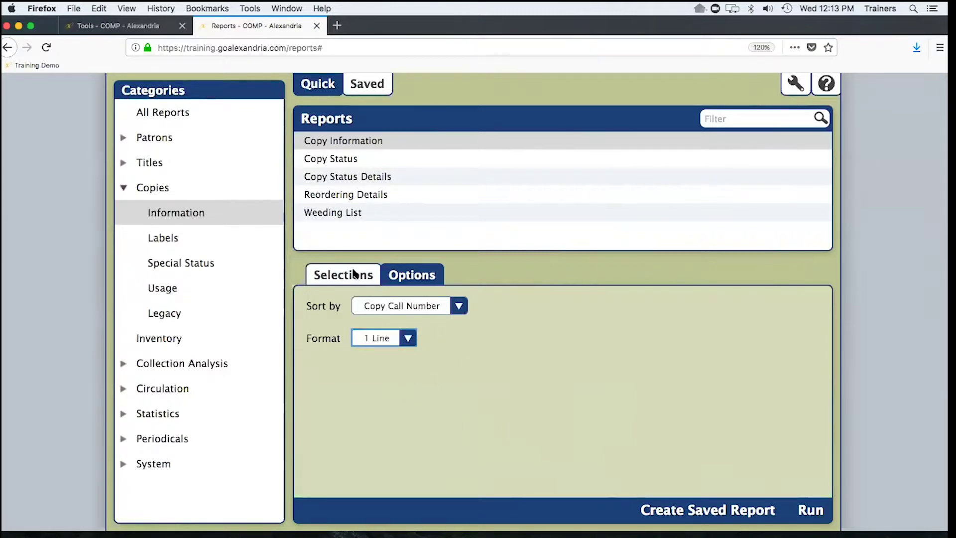
- Enter 'a' in the copy title filter
click(499, 478)
text(a)
scroll(425, 426, down, 1)
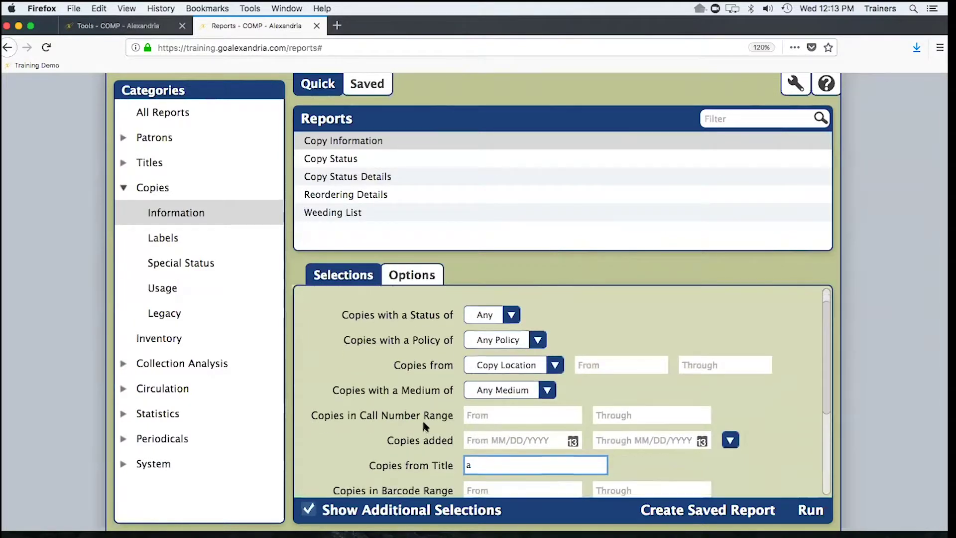
scroll(422, 418, down, 1)
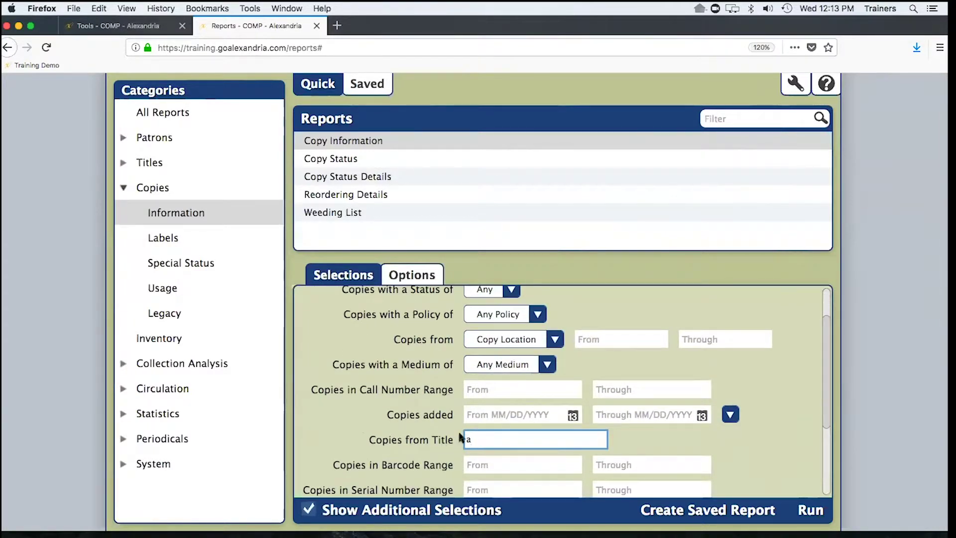
- Change the sort order to Barcode and start creating a saved report
click(410, 275)
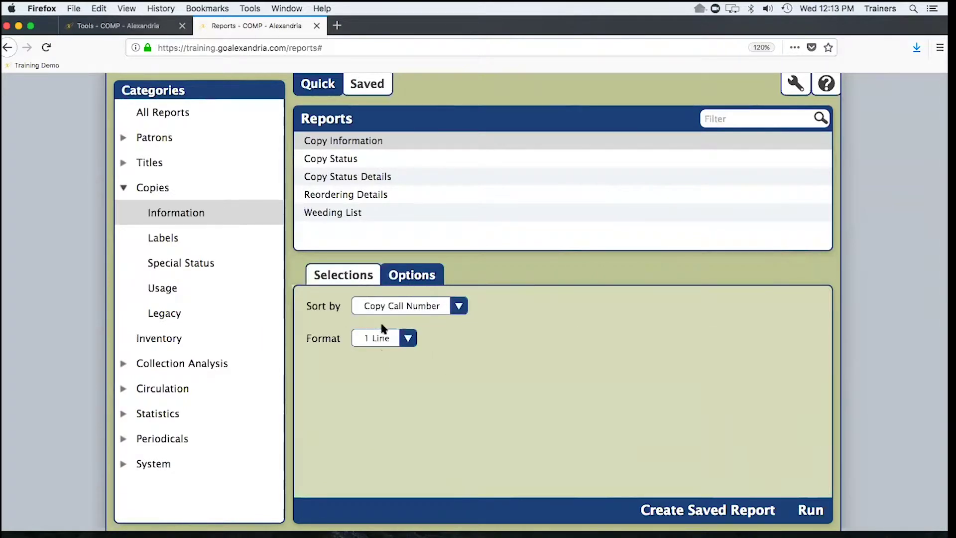
click(419, 305)
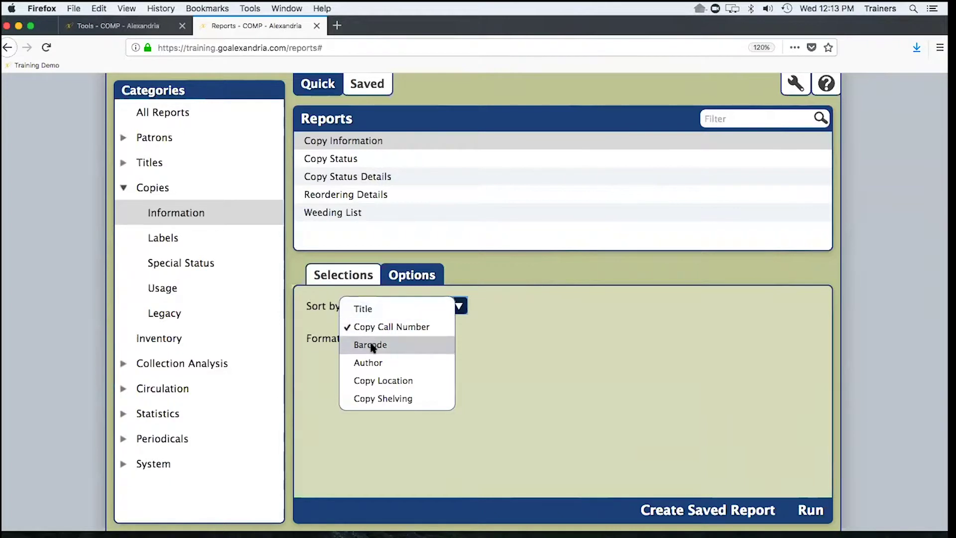
click(371, 343)
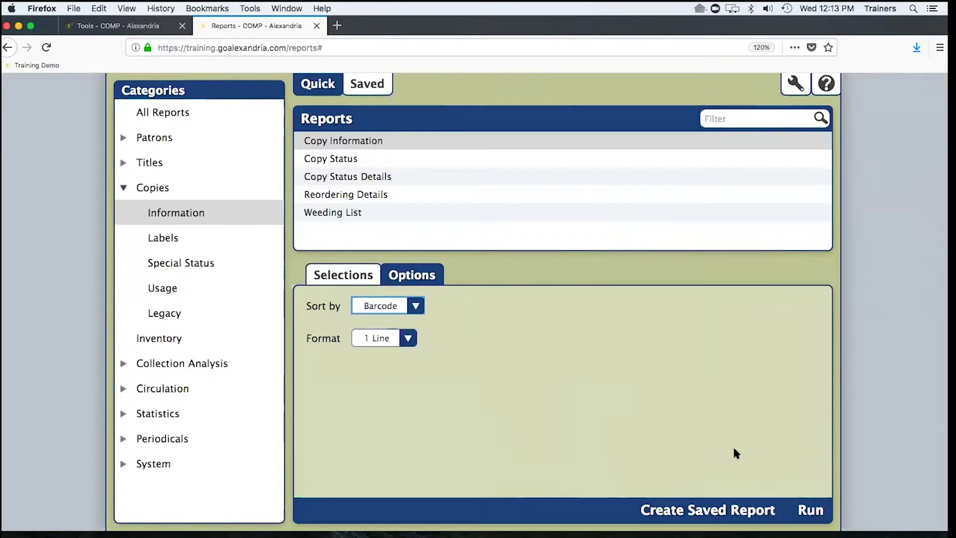
click(721, 512)
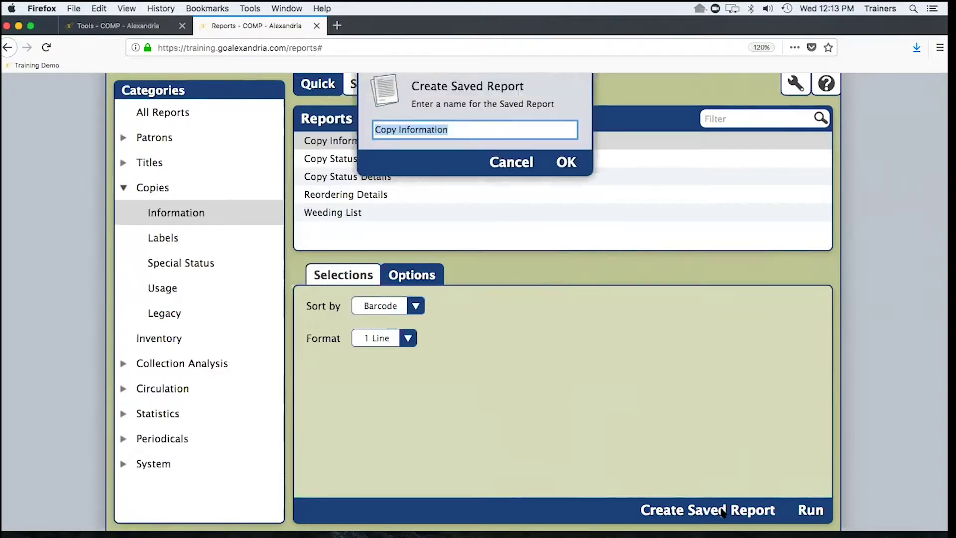
- Name the new saved report 'Homeroom Copy Information' and confirm it
click(375, 141)
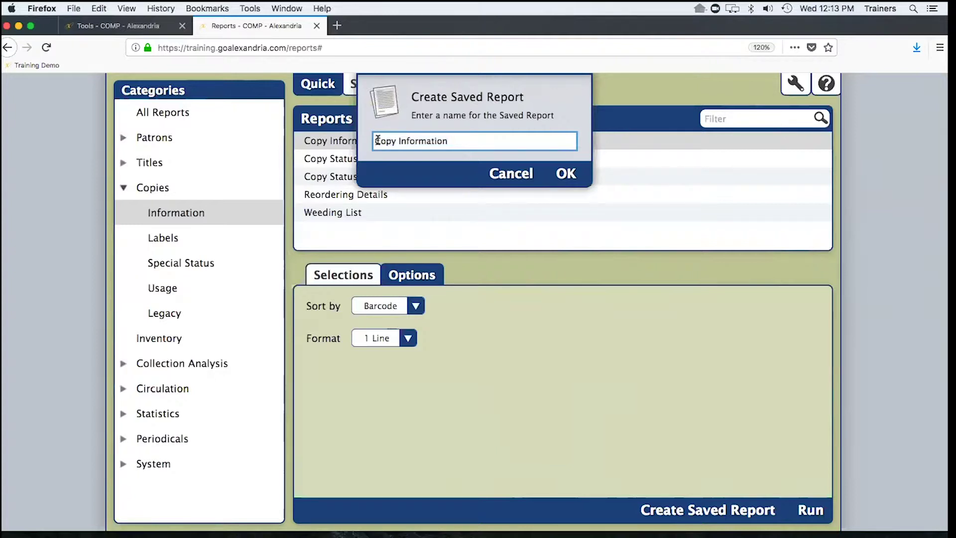
text(Homeroom)
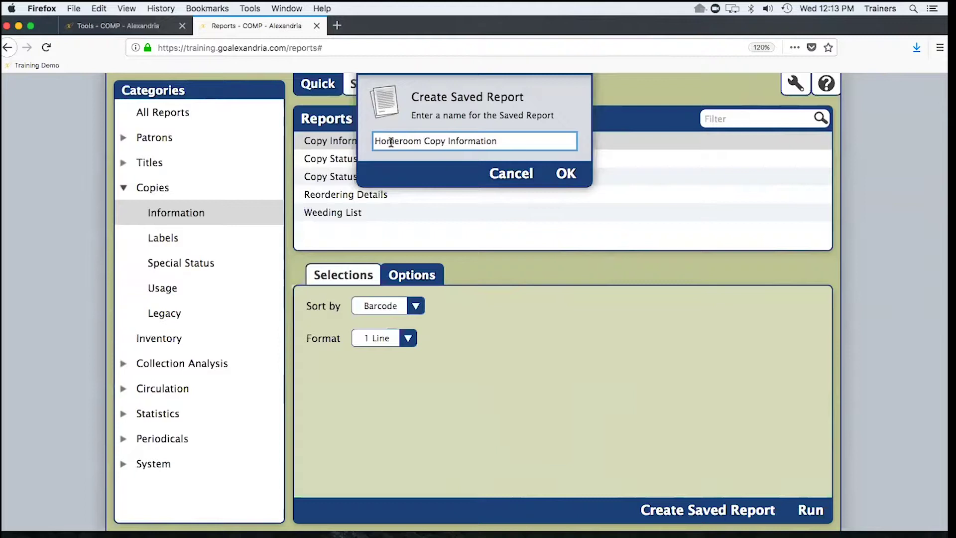
click(569, 175)
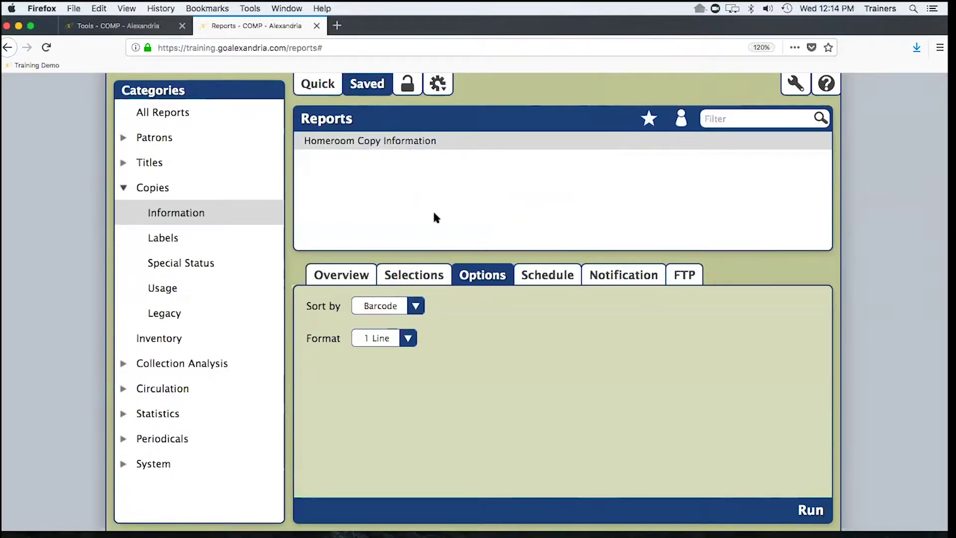
- Enable scheduling for Homeroom Copy Information and set it to run monthly on the 17th
click(546, 280)
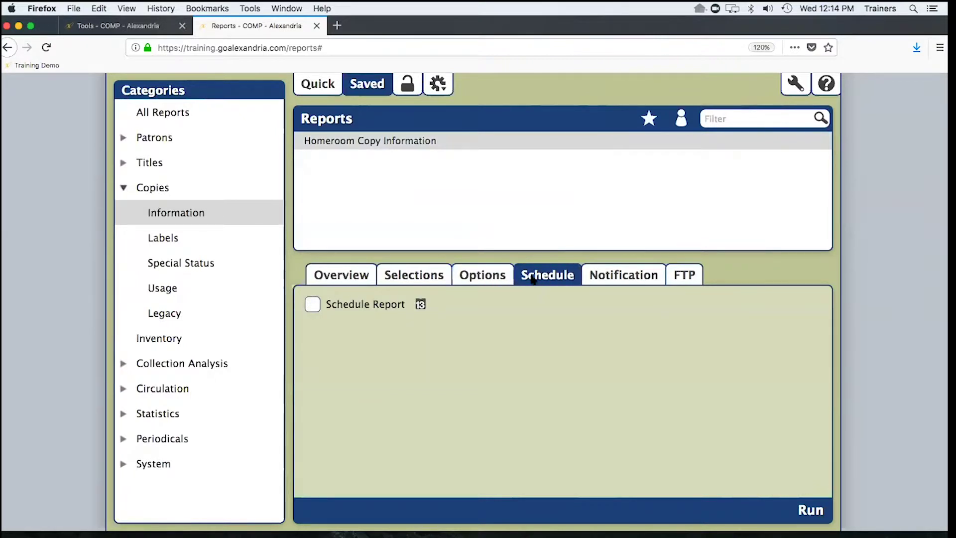
click(312, 304)
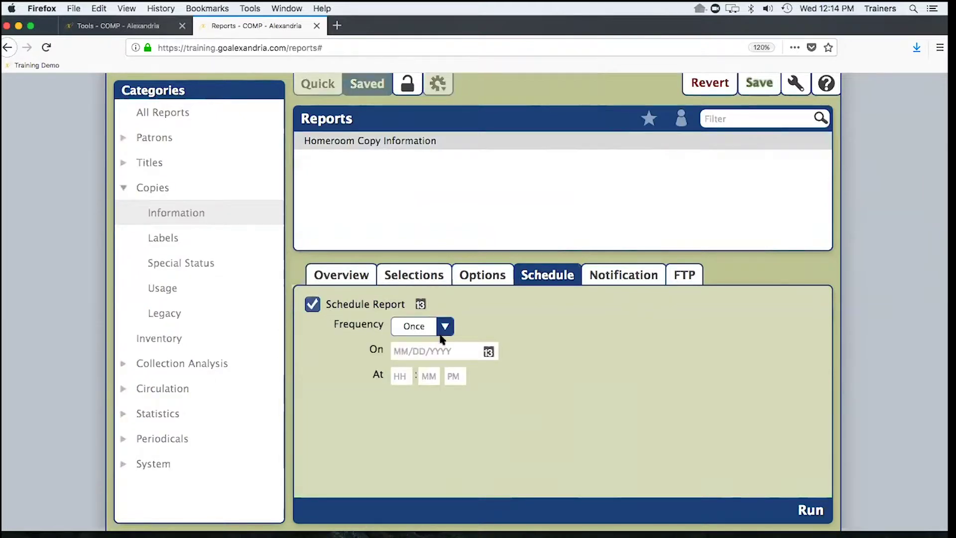
click(442, 329)
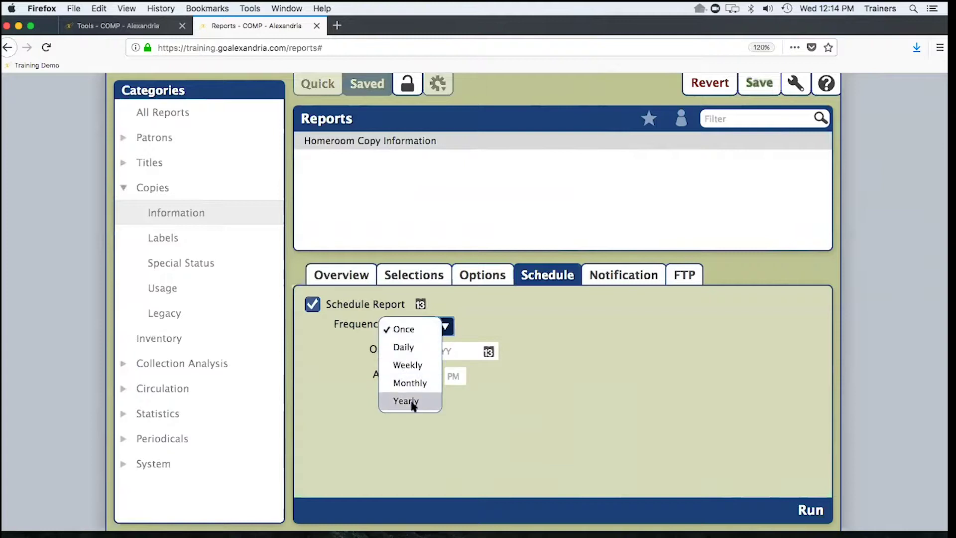
click(399, 348)
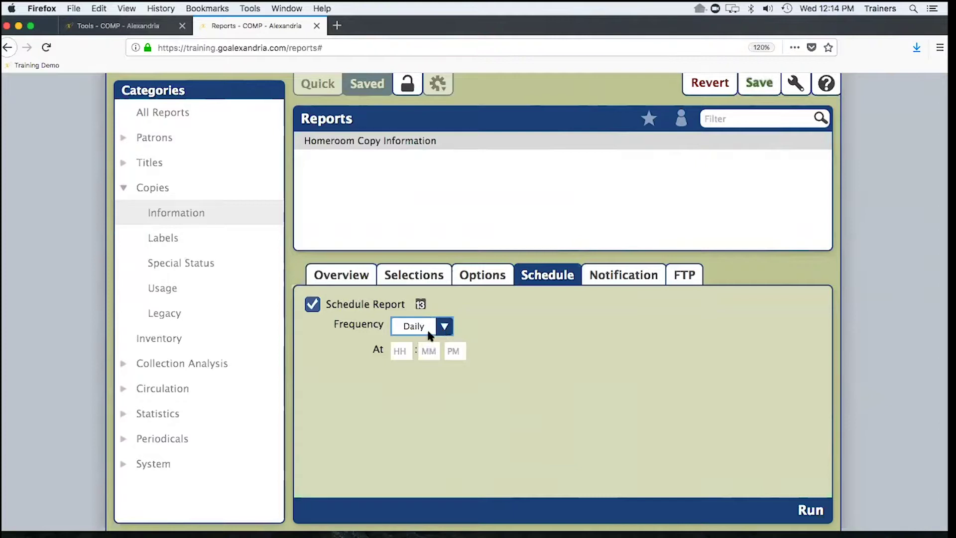
click(443, 327)
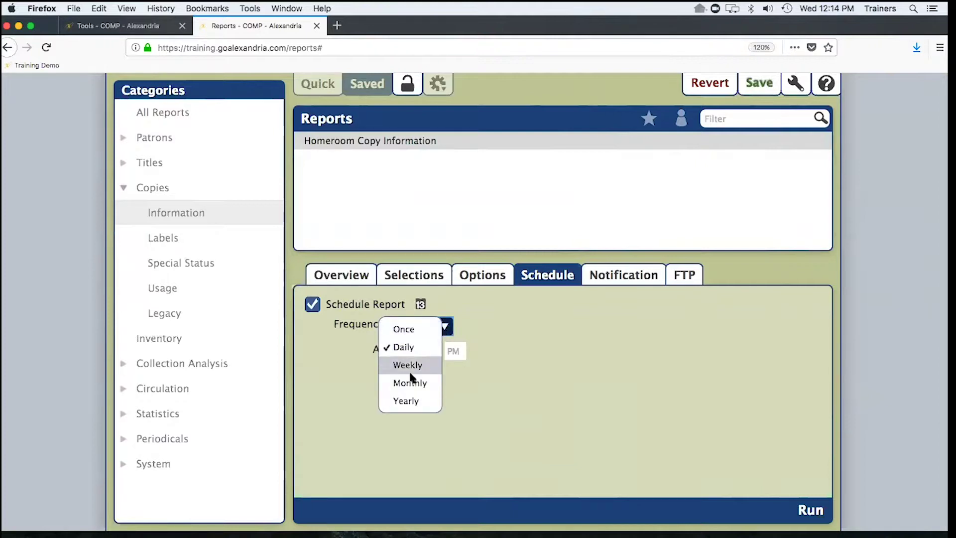
click(411, 382)
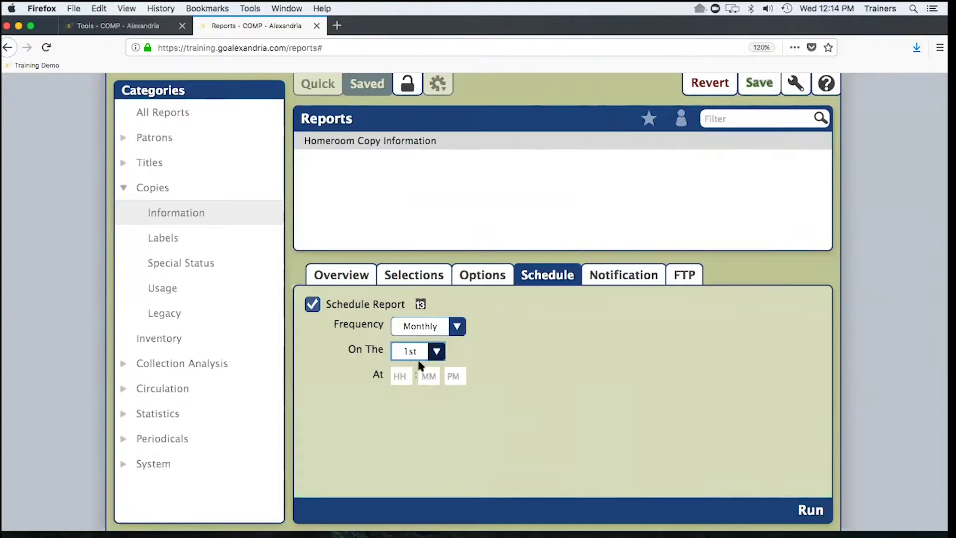
click(417, 355)
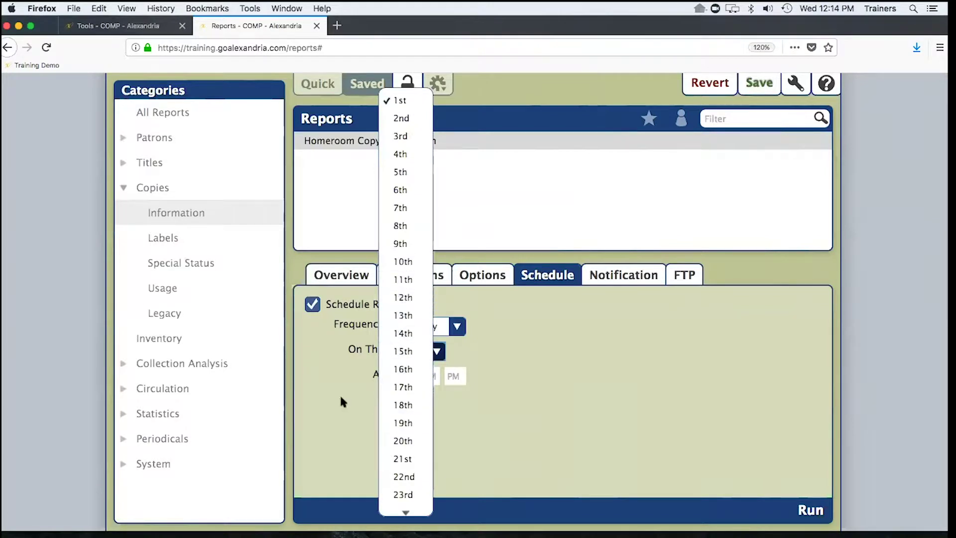
click(397, 390)
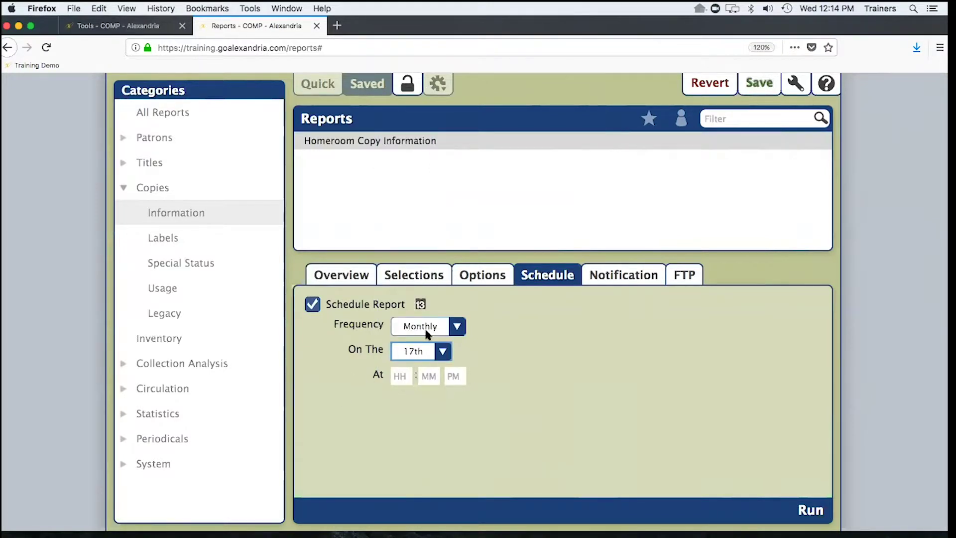
- Set the scheduled run time to 8:00 AM
click(408, 376)
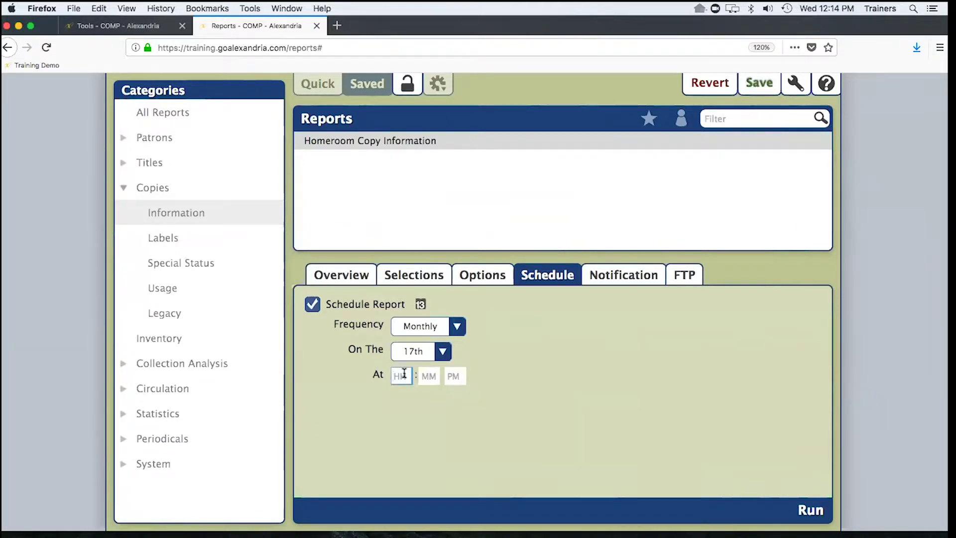
text(8)
key(Tab)
key(Tab)
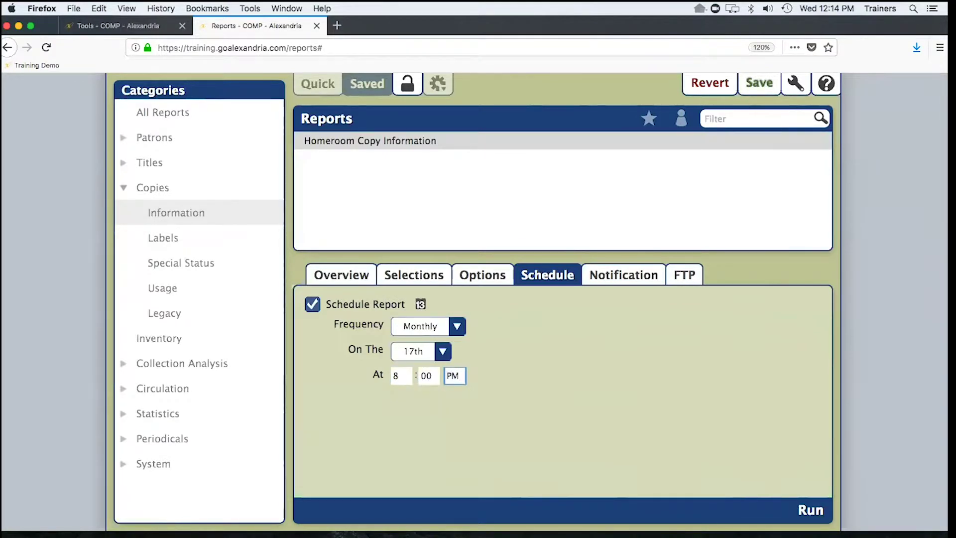
text(AM)
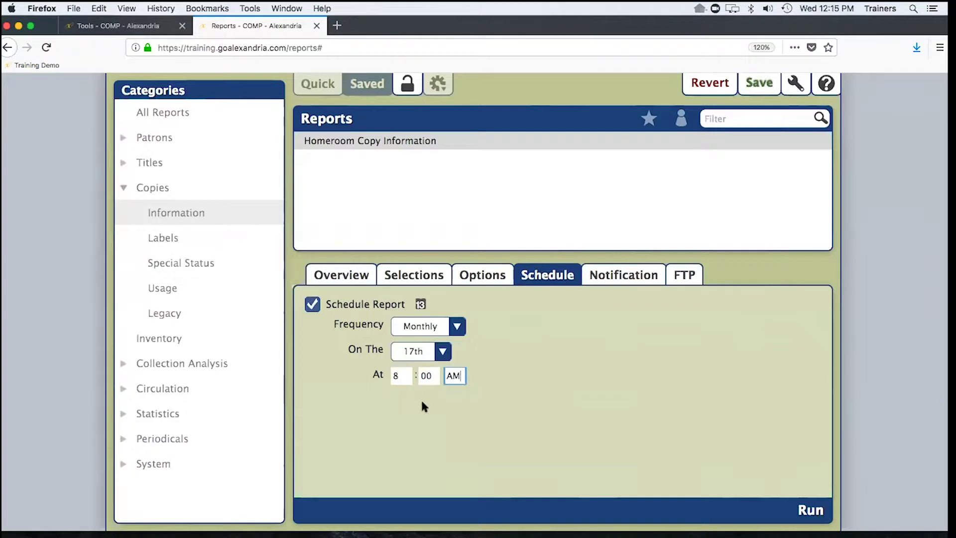
click(614, 274)
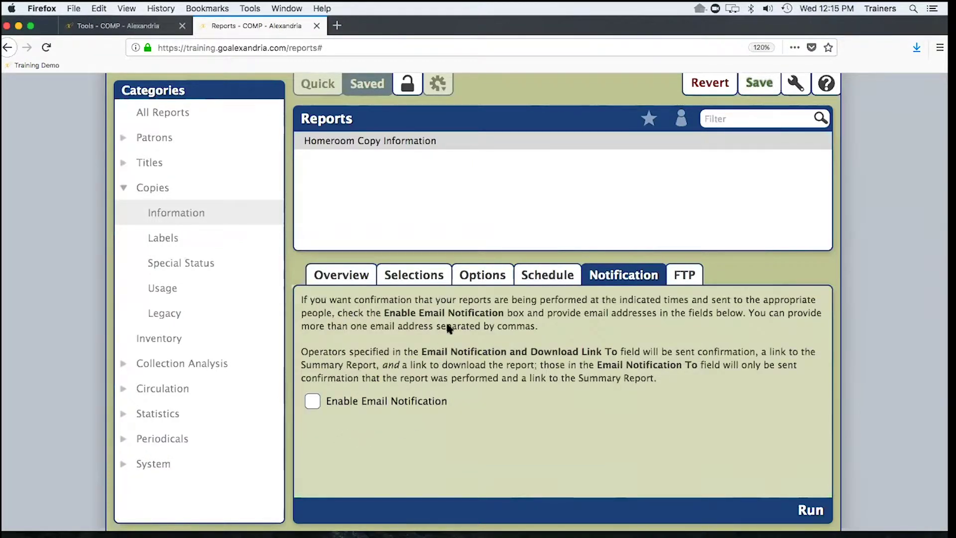
- Enable email notification and enter two comma-separated recipient e-mail addresses
click(314, 398)
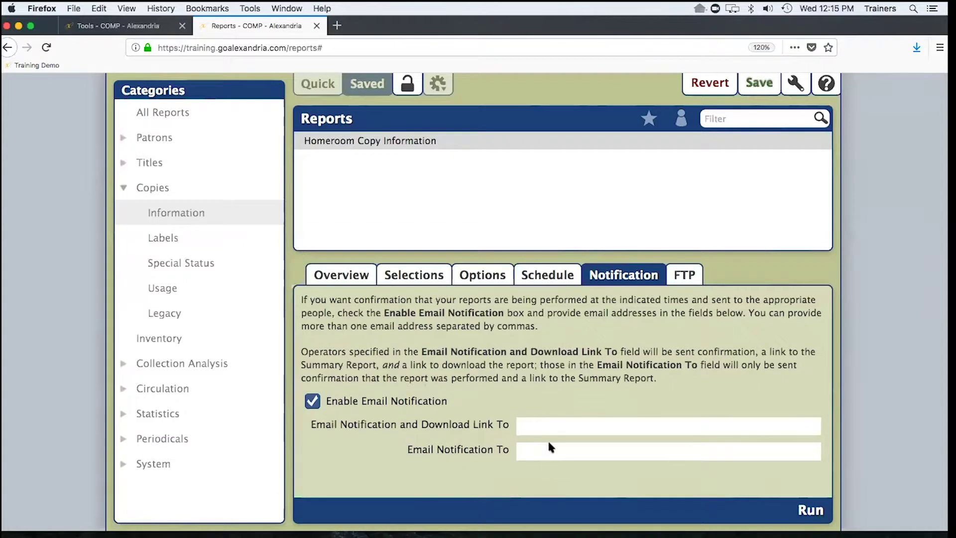
click(541, 453)
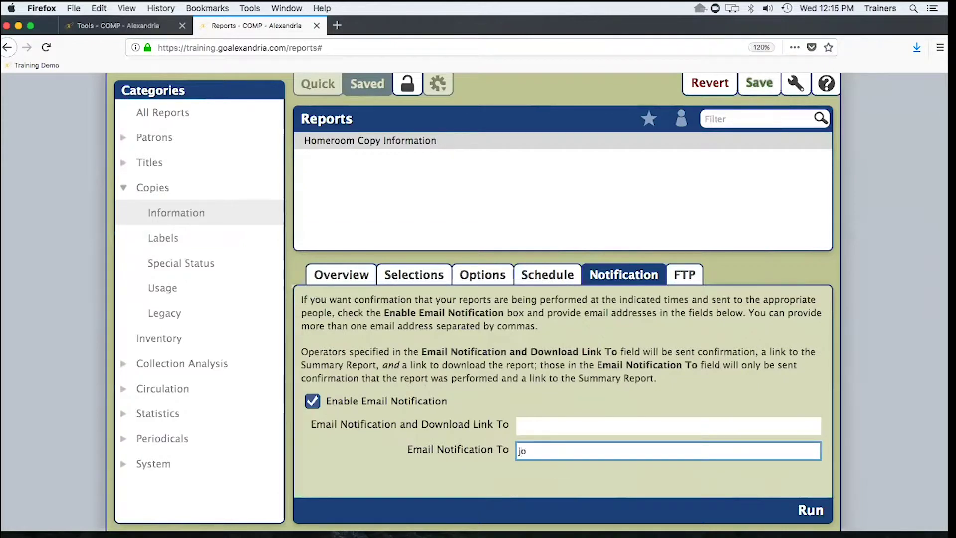
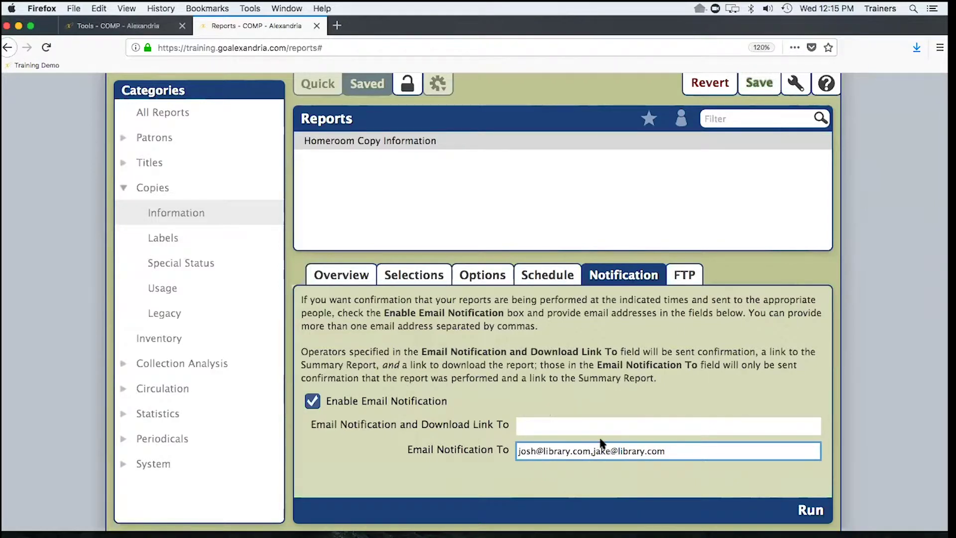
click(687, 277)
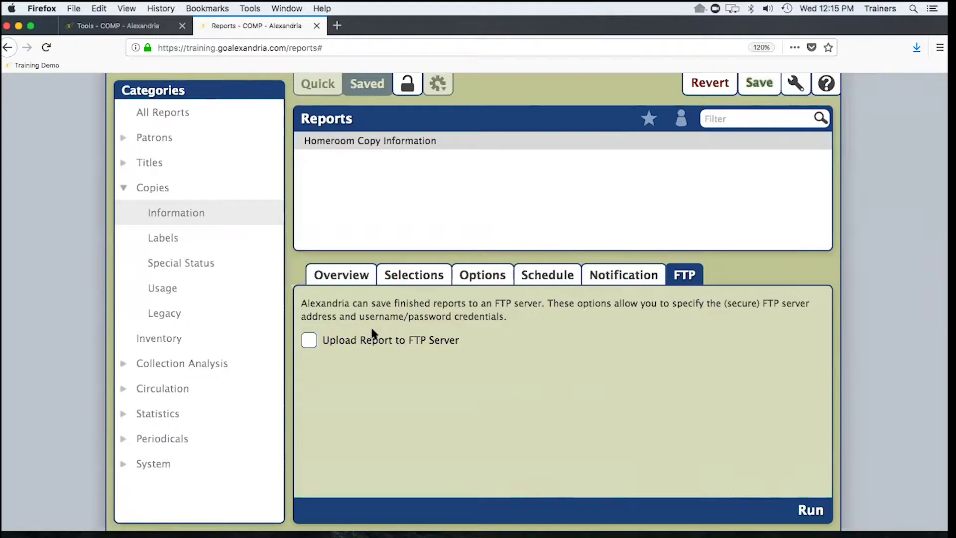
- Return to the Homeroom Copy Information selection criteria and save the report's changes
click(412, 276)
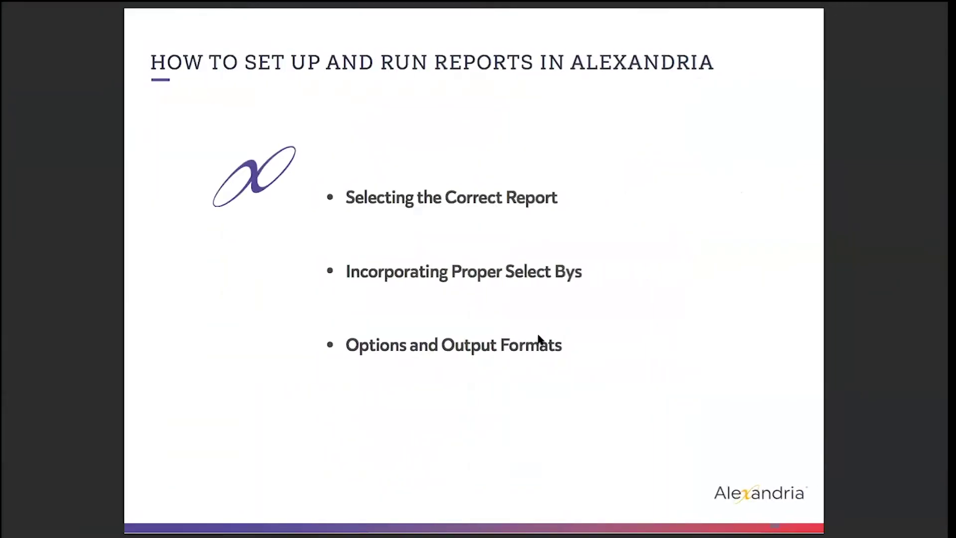
key(Right)
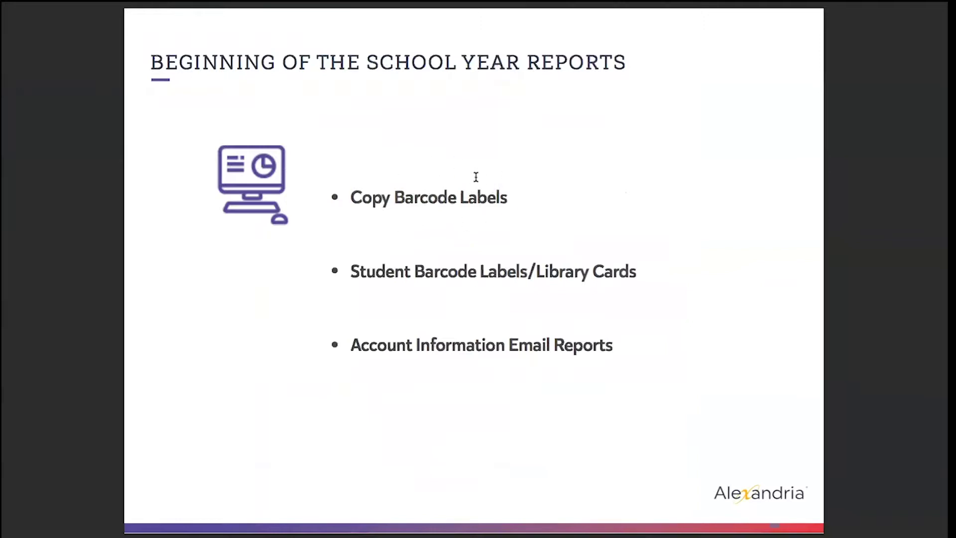
key(ctrl+Left)
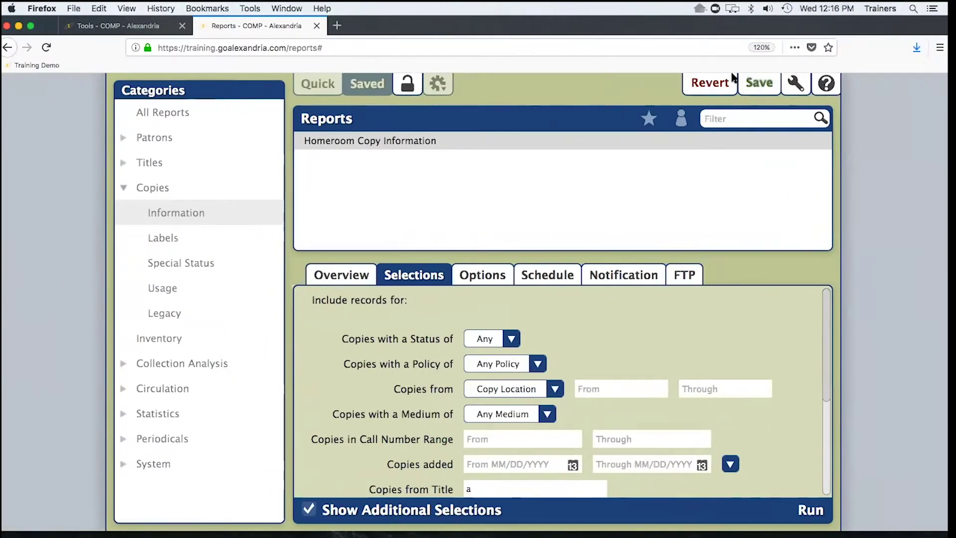
click(723, 83)
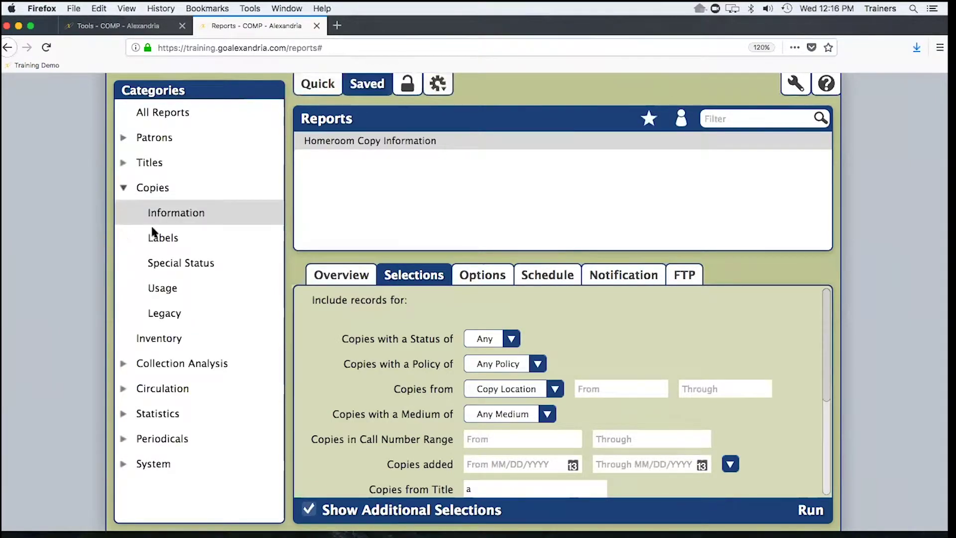
- Open the quick Copy Labels (3x10) report under Copies > Labels and review its selection filters
click(164, 239)
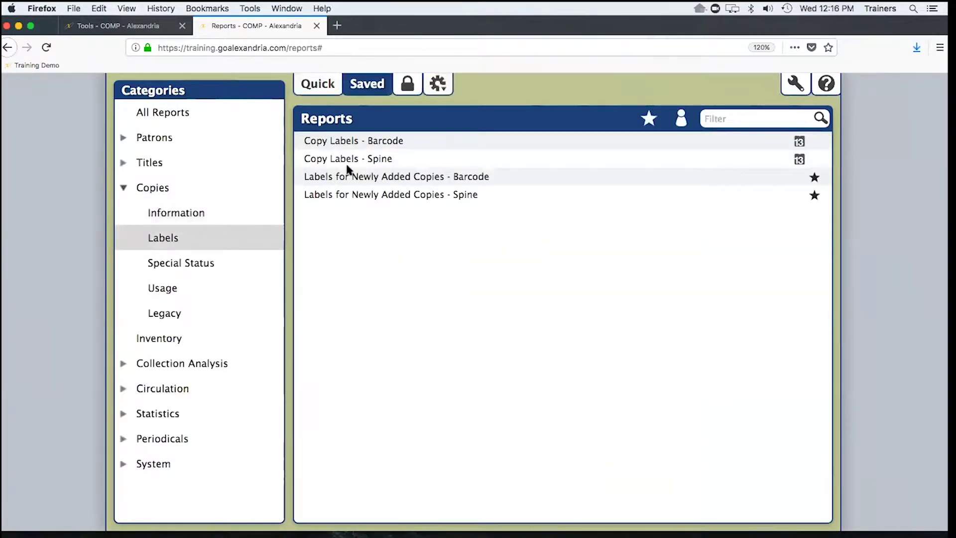
click(326, 85)
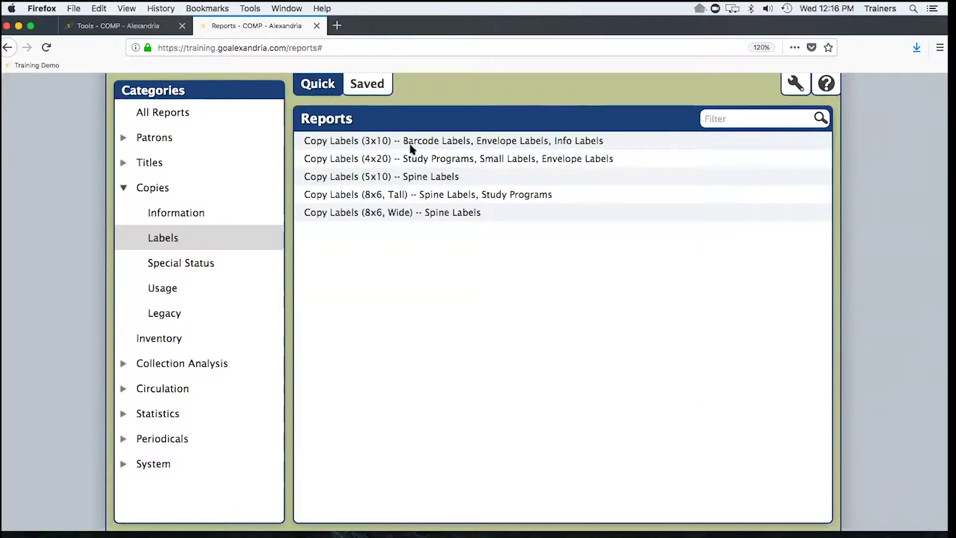
click(379, 144)
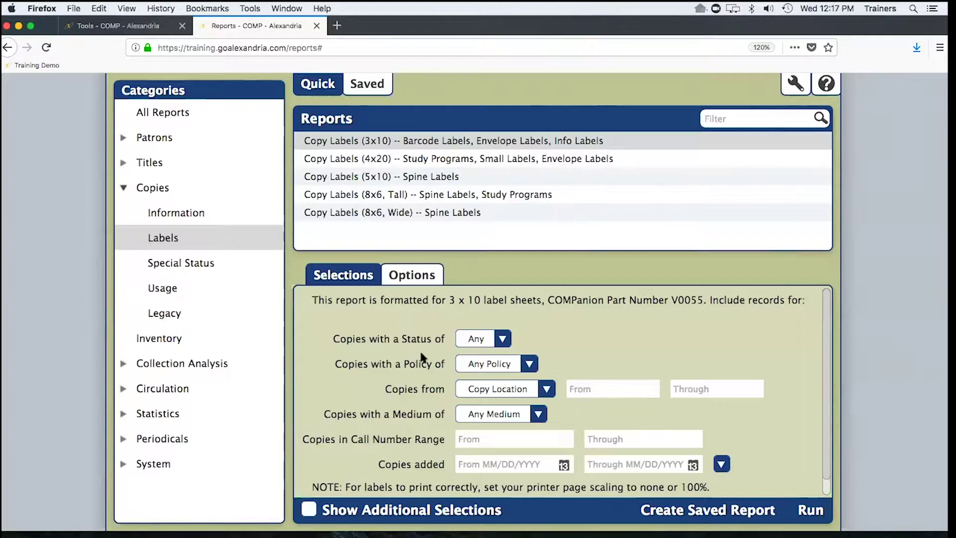
scroll(374, 394, down, 1)
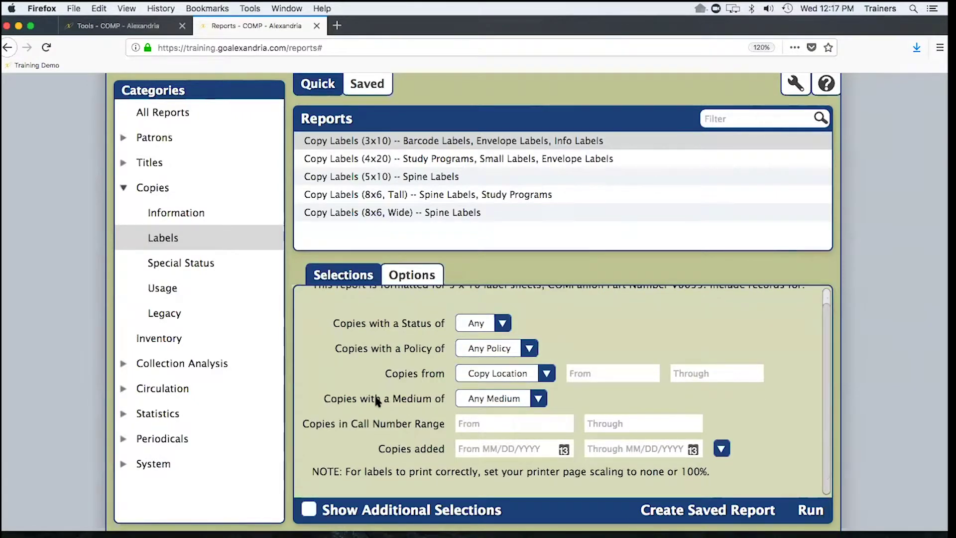
scroll(378, 401, up, 1)
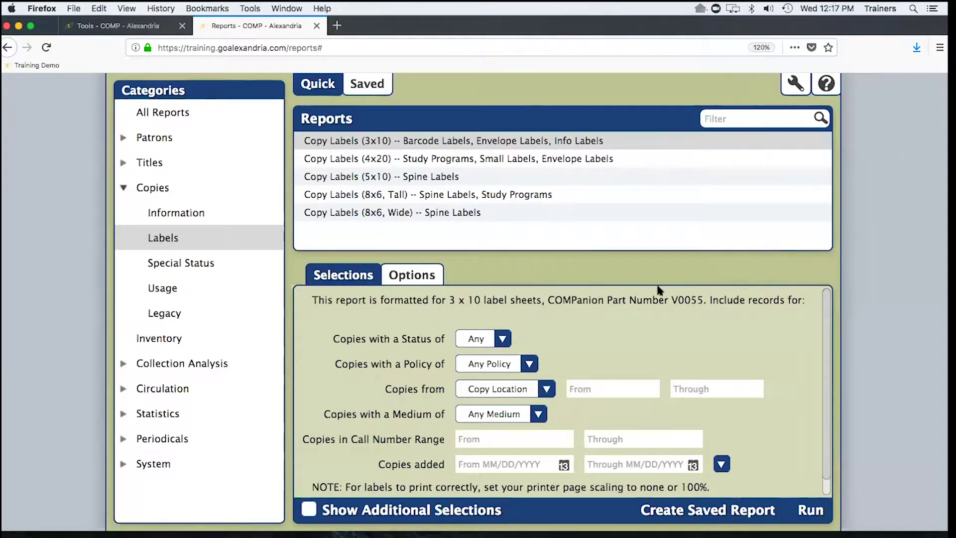
scroll(373, 391, down, 1)
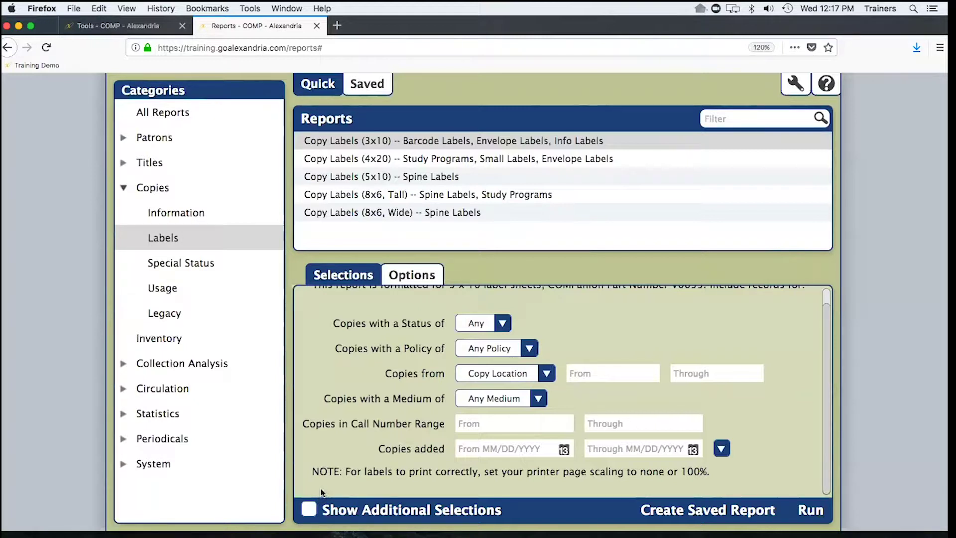
- Limit Copies added to today only, 09/26/2018 through 09/26/2018
click(564, 451)
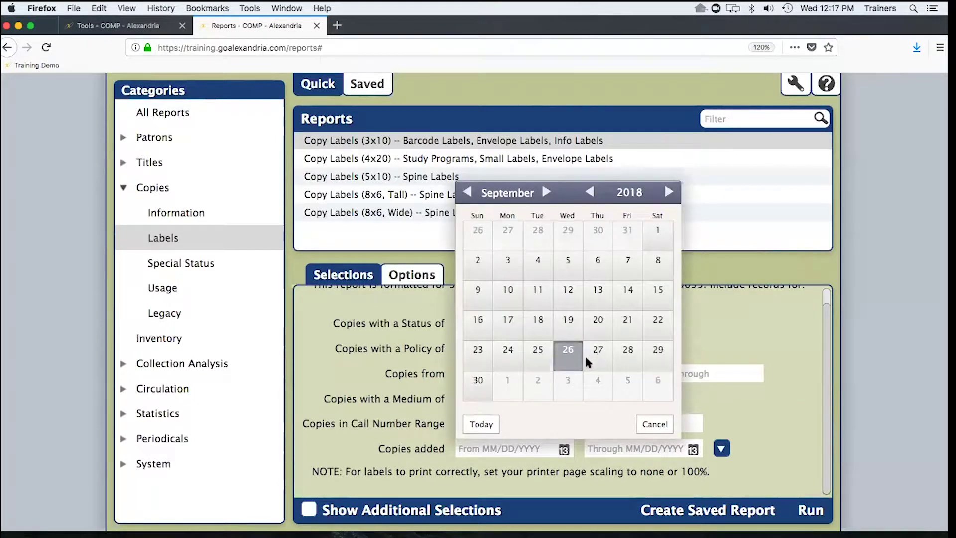
click(481, 424)
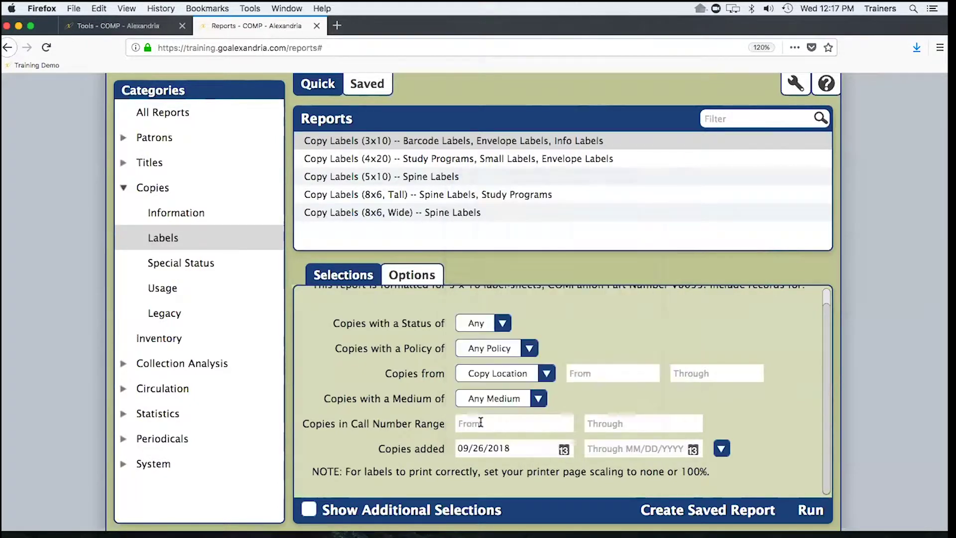
click(693, 449)
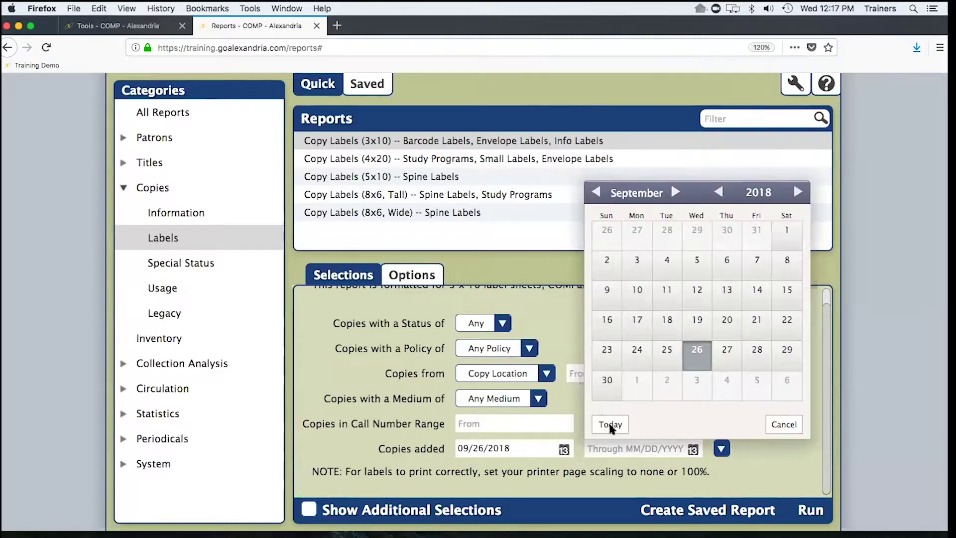
click(610, 424)
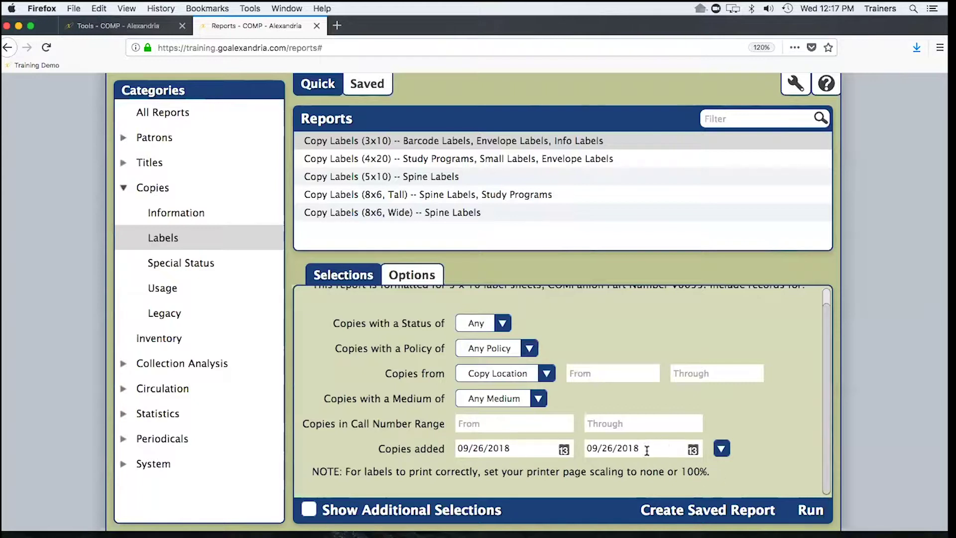
click(563, 449)
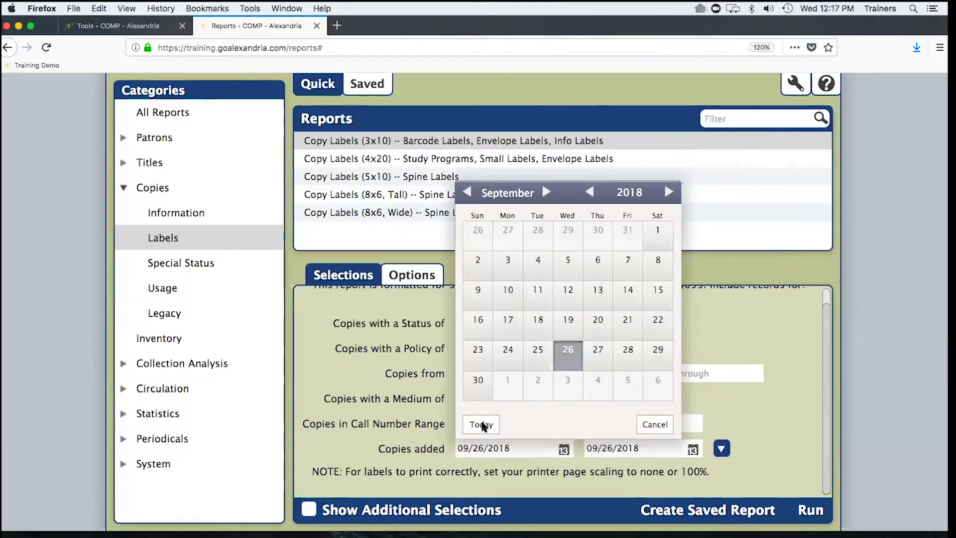
click(564, 466)
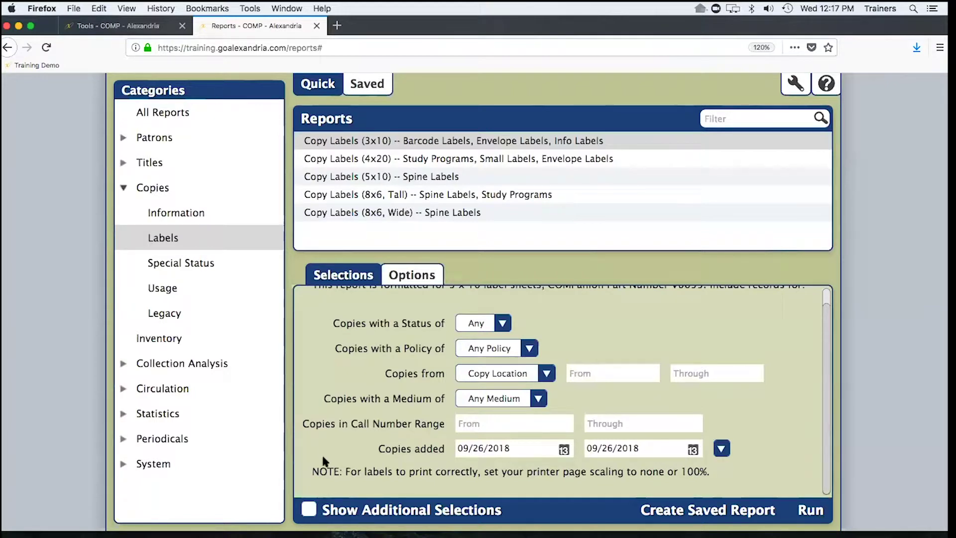
click(309, 510)
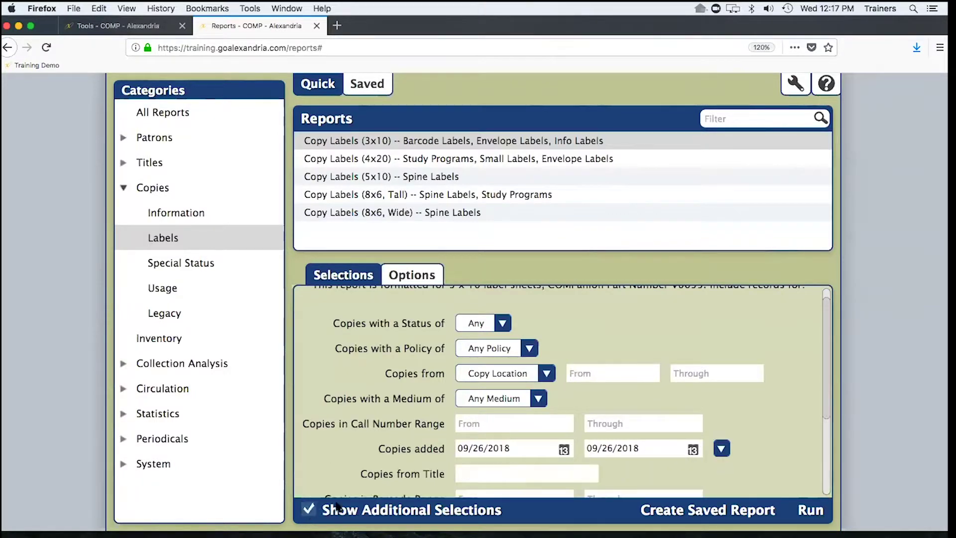
scroll(371, 475, down, 2)
scroll(368, 473, down, 1)
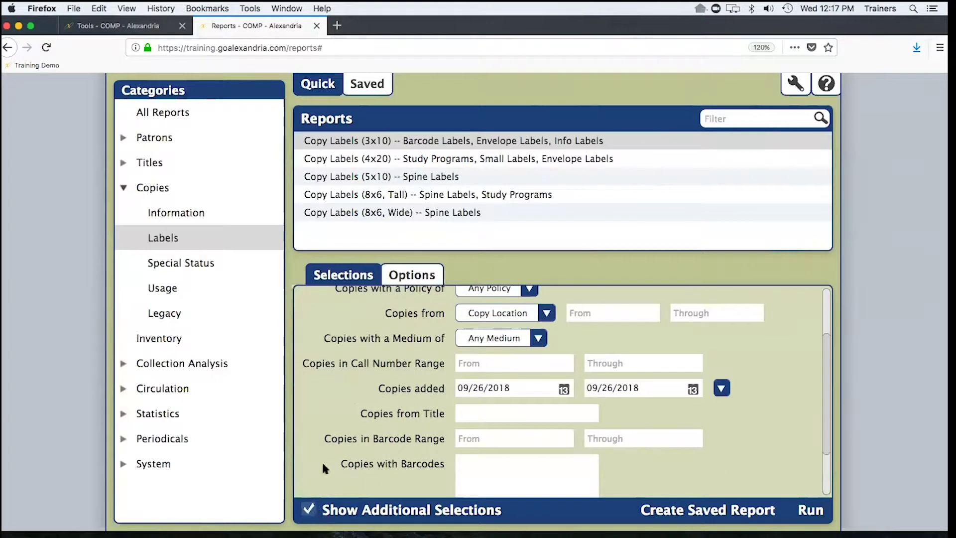
scroll(376, 467, down, 1)
click(477, 412)
scroll(372, 401, down, 1)
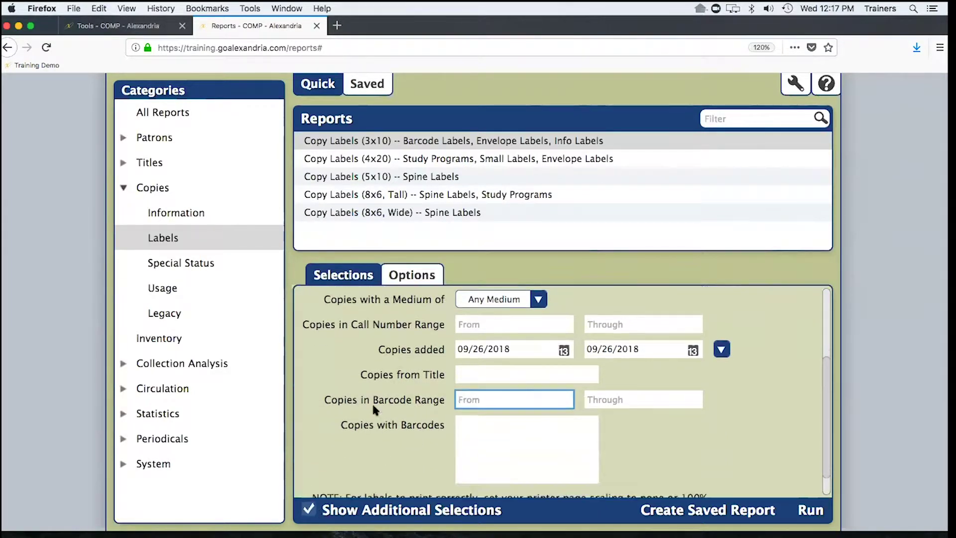
click(498, 437)
text(234234)
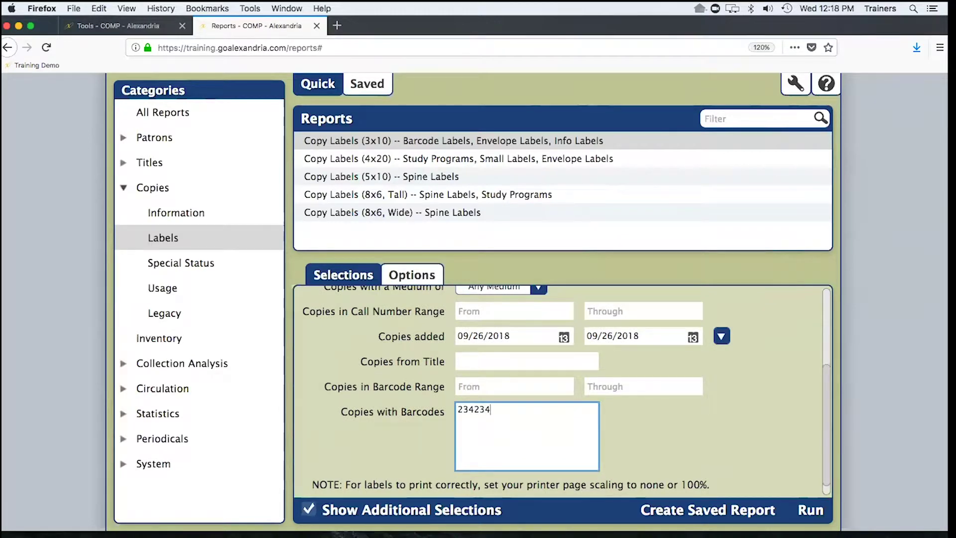
key(Tab)
click(503, 438)
key(Return)
key(Return)
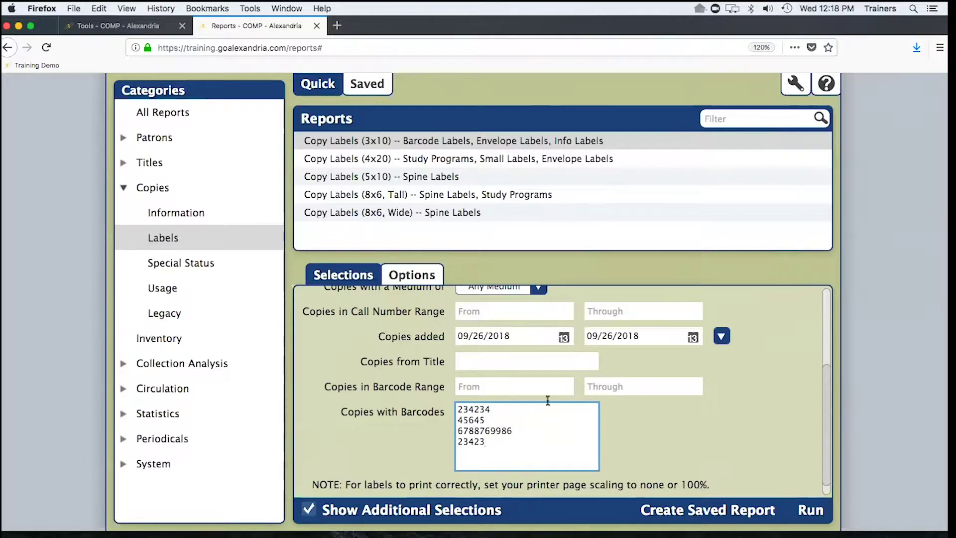
drag(507, 460, 441, 396)
key(BackSpace)
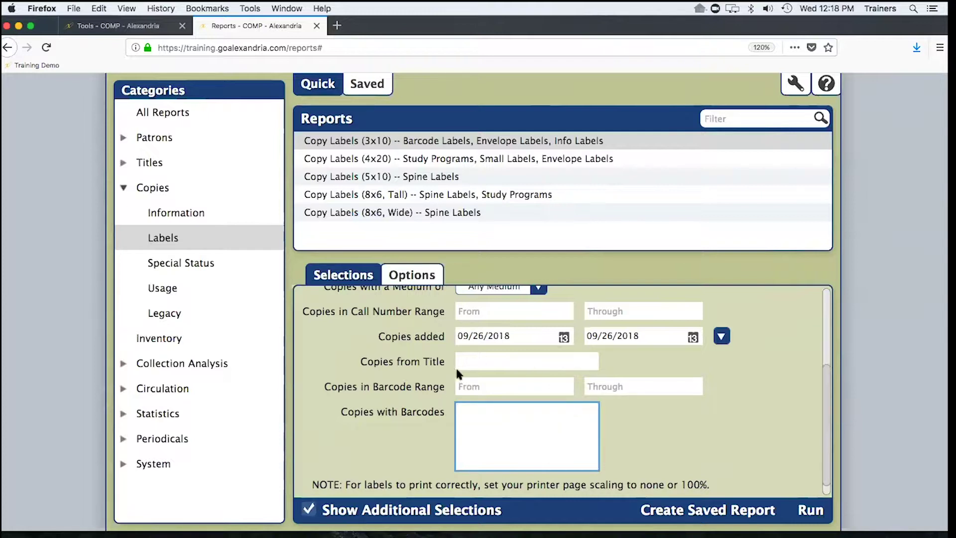
scroll(457, 372, up, 3)
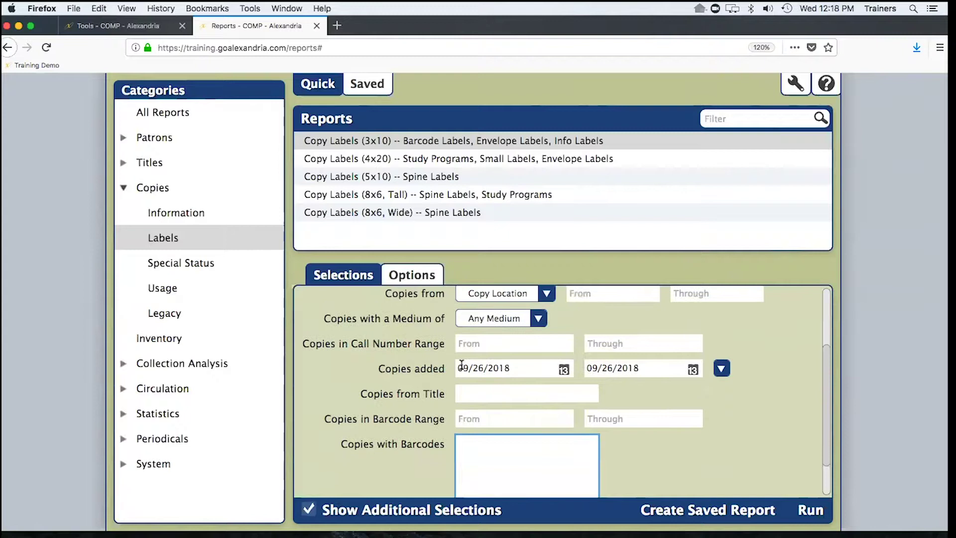
- Show the label Options at 110% page zoom and view the Sort by choices
click(412, 277)
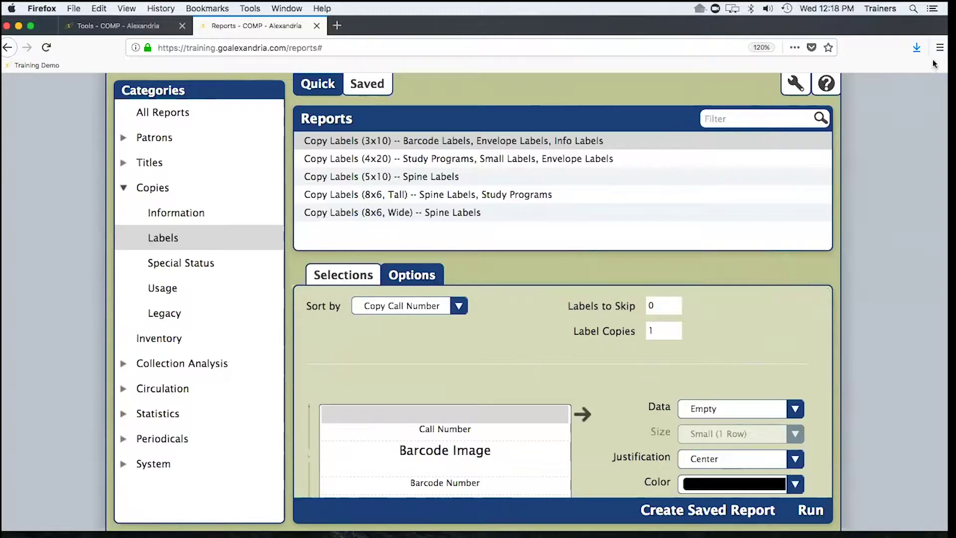
click(939, 48)
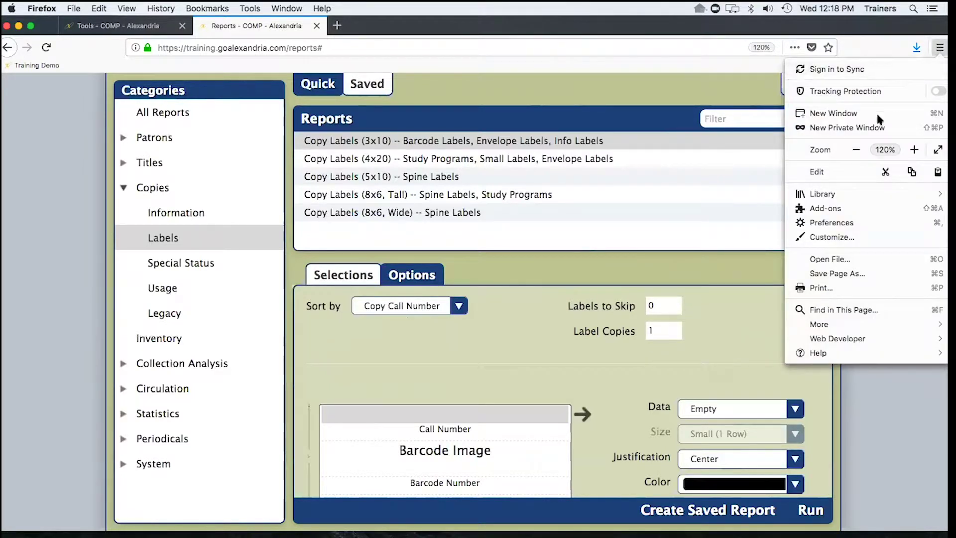
click(855, 151)
click(474, 363)
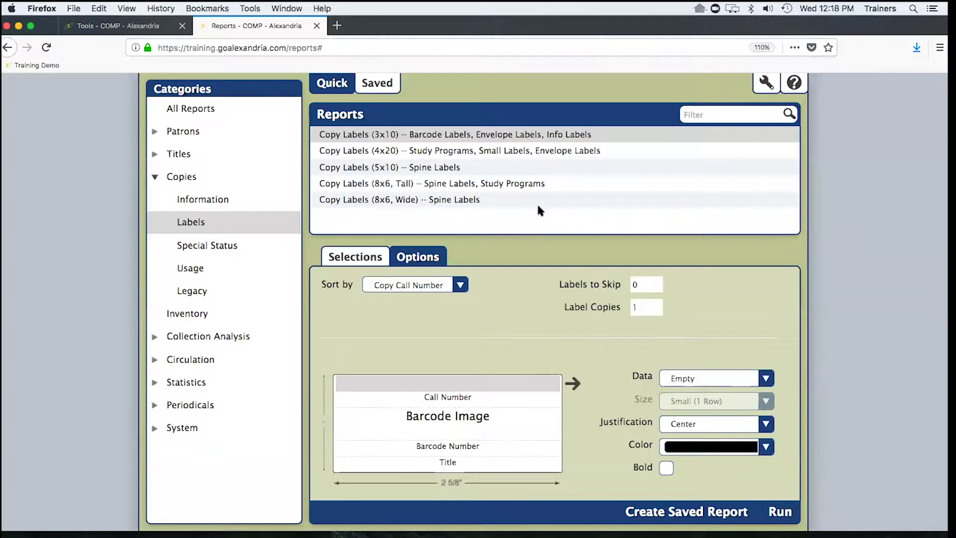
click(446, 288)
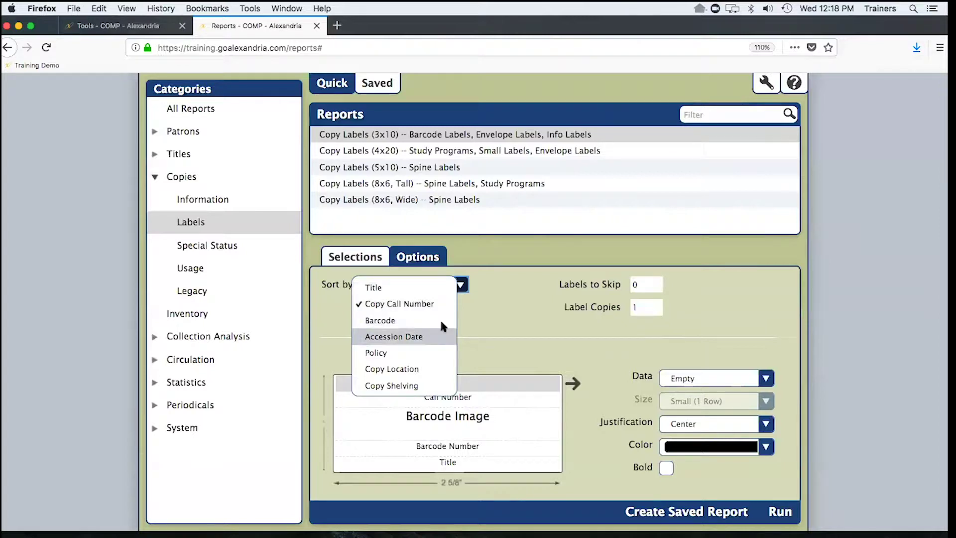
- Keep sorting by Copy Call Number and set Labels to Skip to 4
click(487, 310)
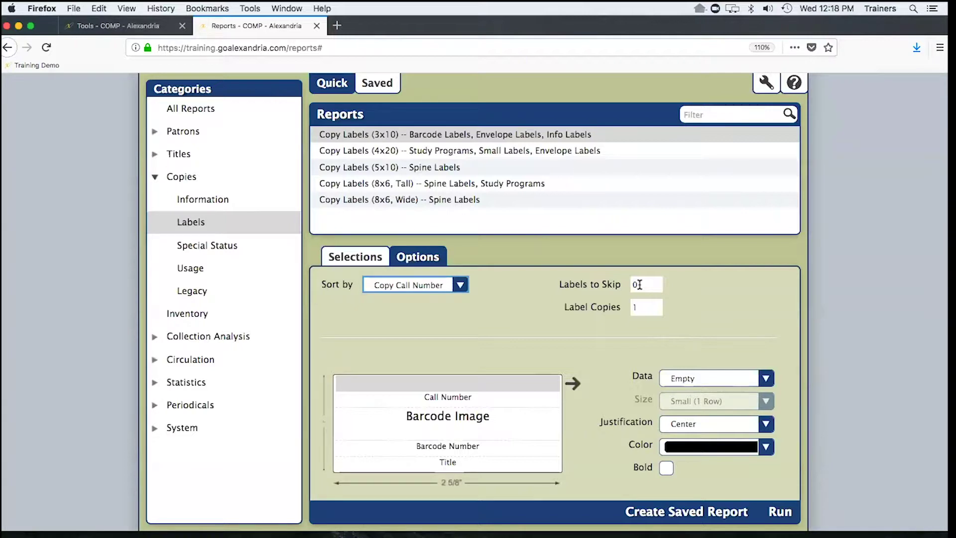
click(645, 285)
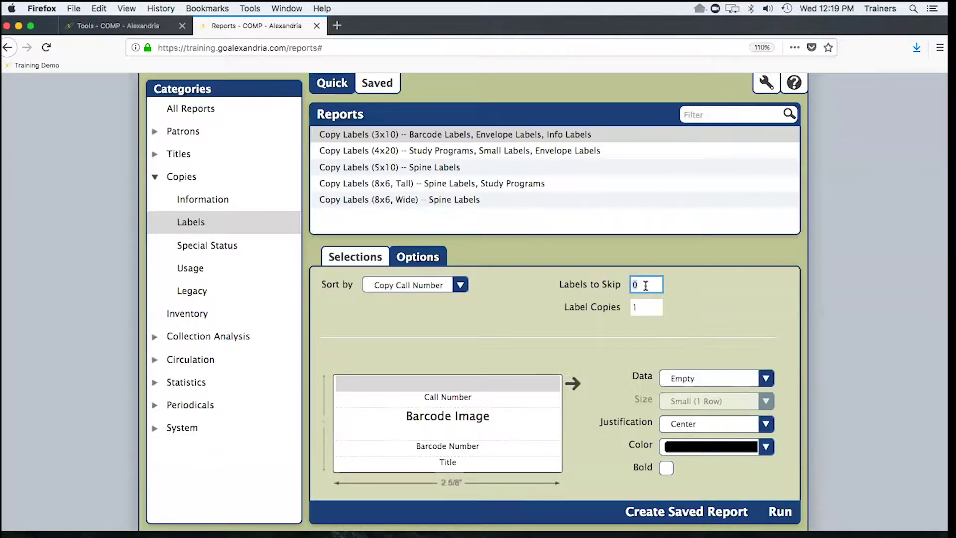
text(4)
- Set the label's existing Call Number line to Empty
click(464, 398)
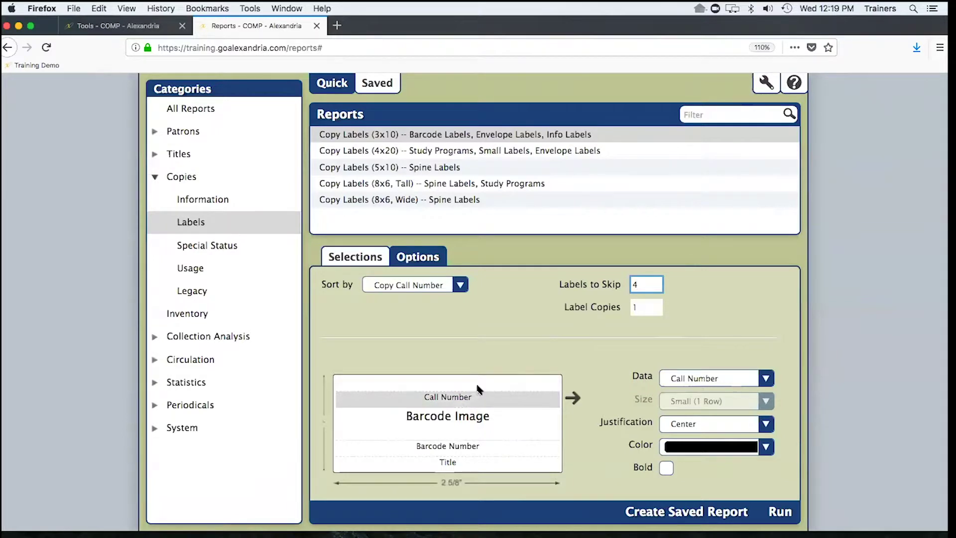
click(476, 382)
click(475, 401)
click(482, 380)
click(480, 401)
click(480, 381)
click(476, 403)
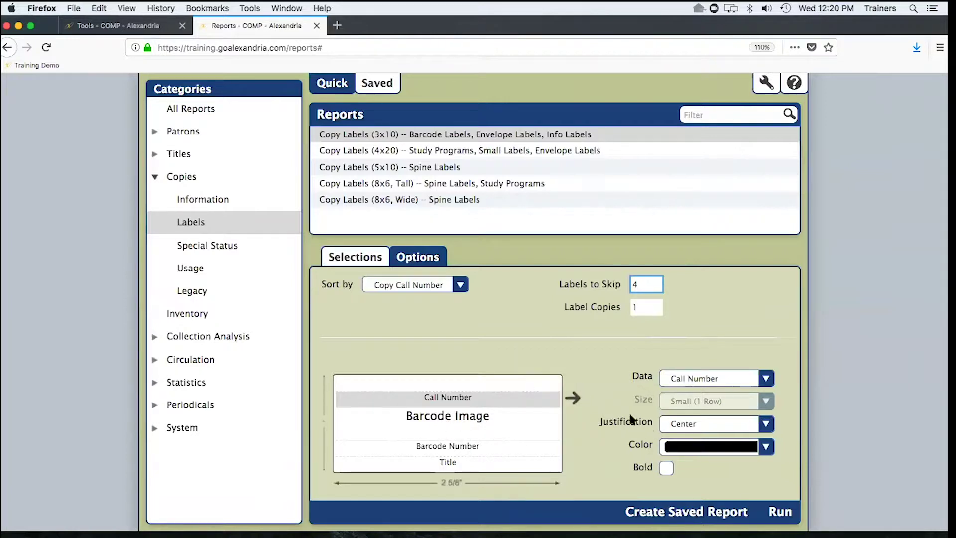
click(728, 378)
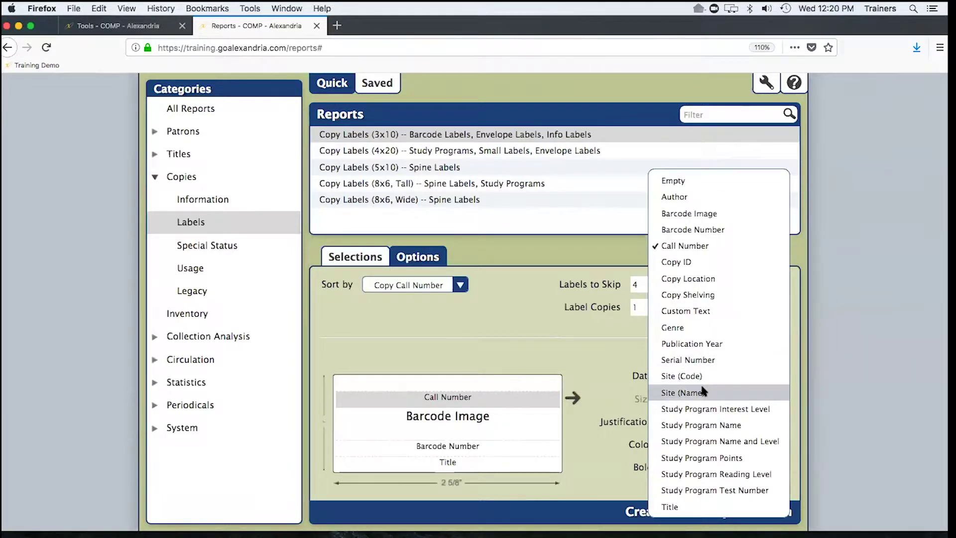
click(688, 180)
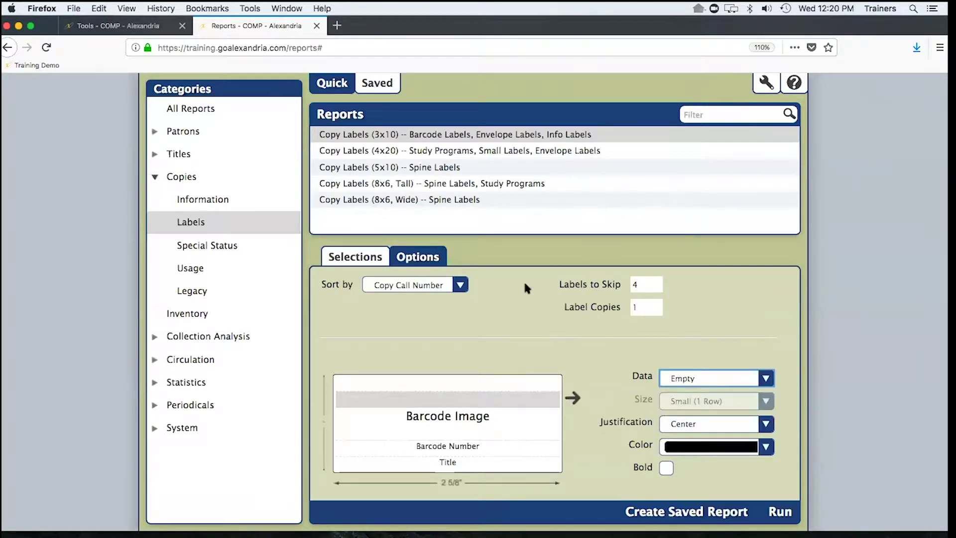
- Make the top label line Large (2 Rows) showing Call Number
click(455, 383)
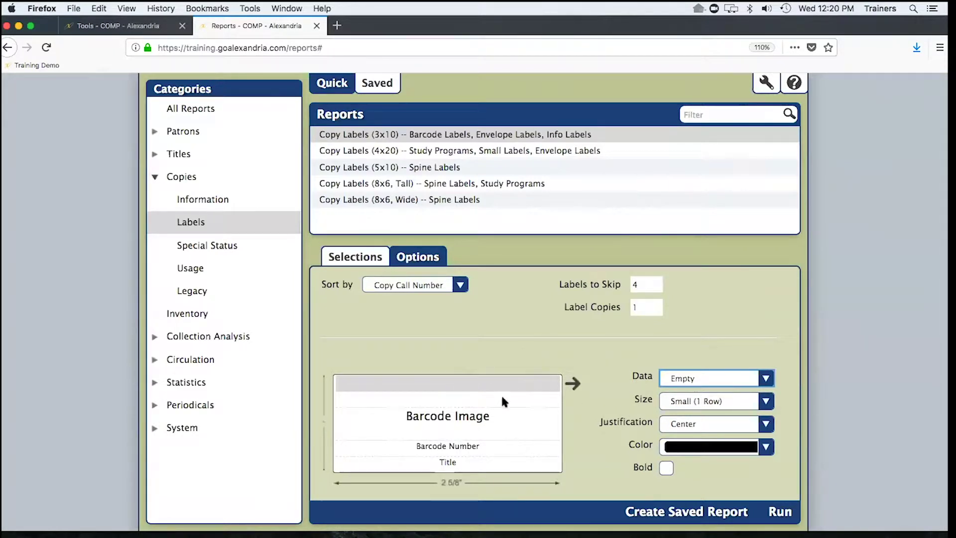
click(691, 399)
click(690, 399)
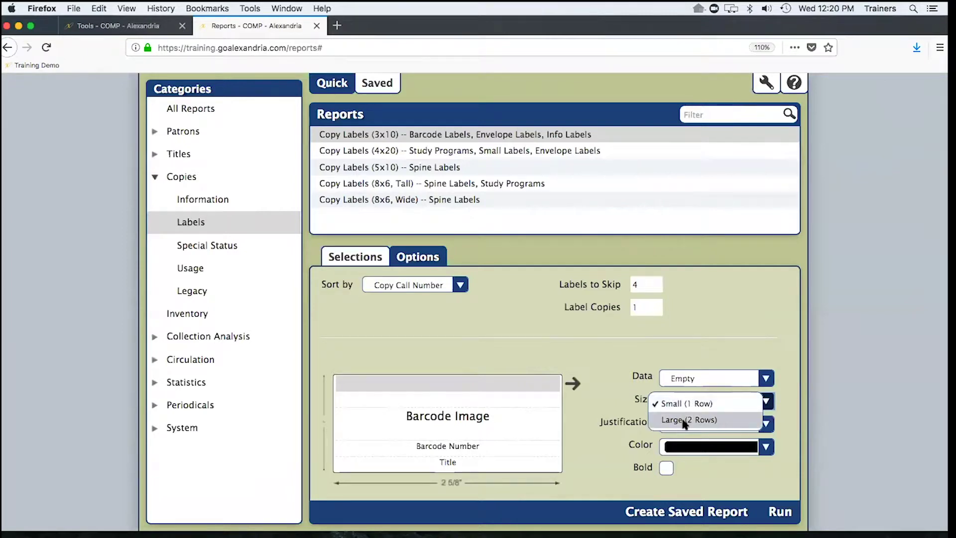
click(683, 420)
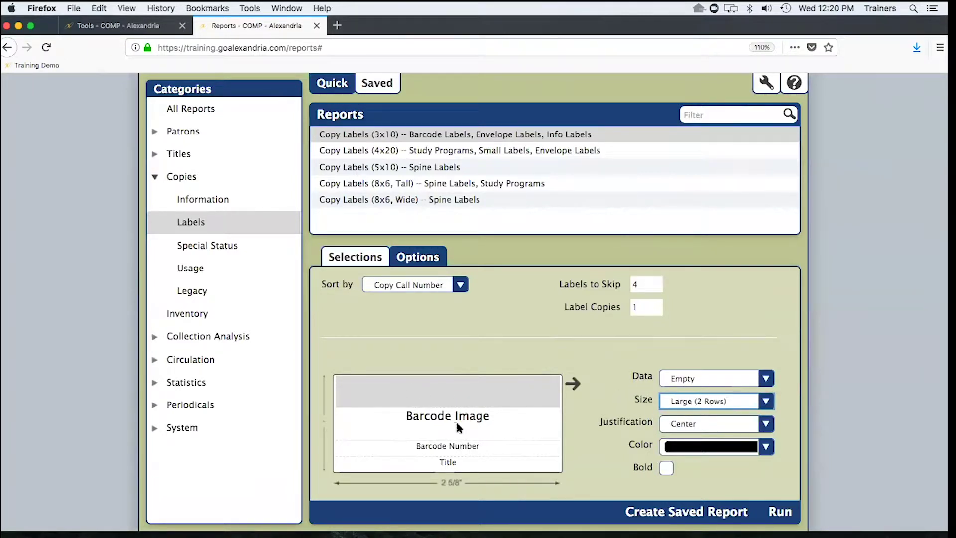
click(727, 380)
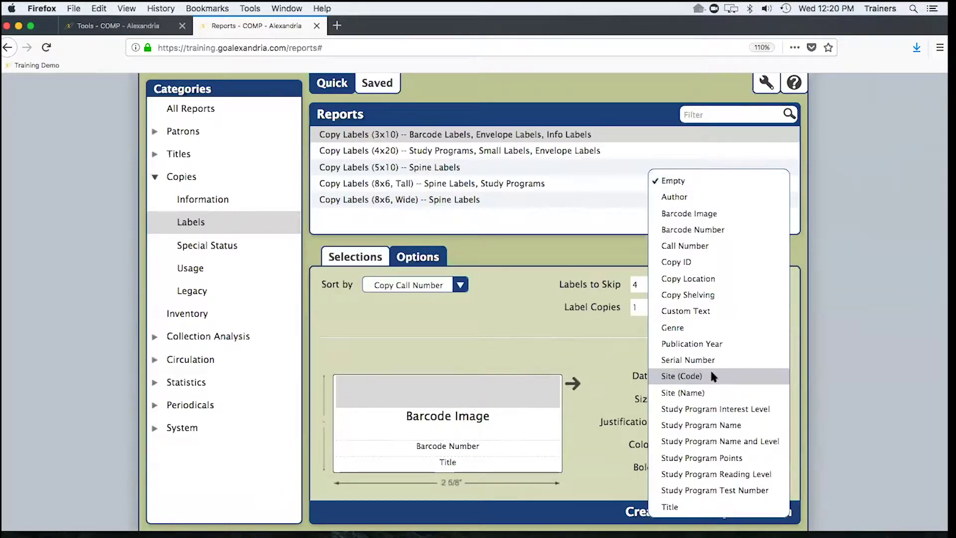
click(688, 245)
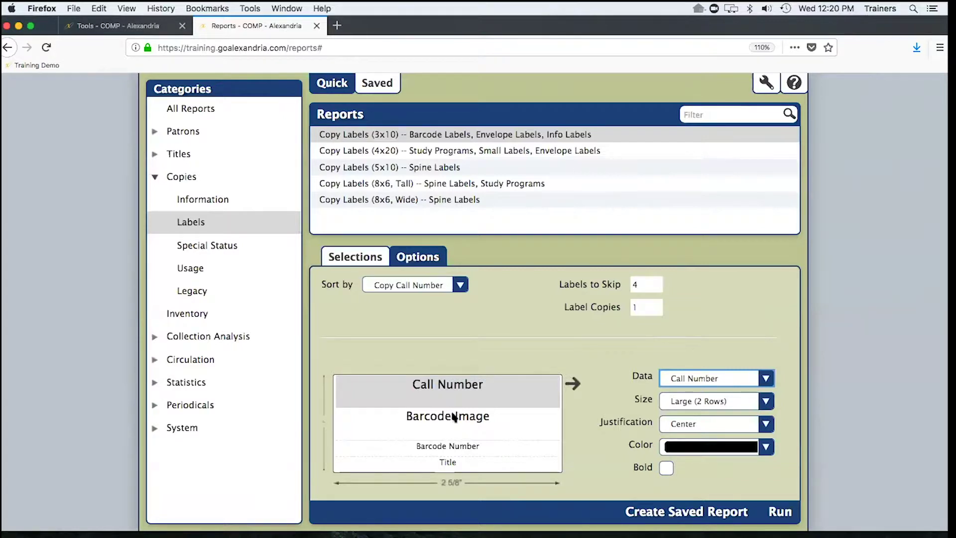
- Remove the Title line from the label by setting its data to Empty
click(460, 450)
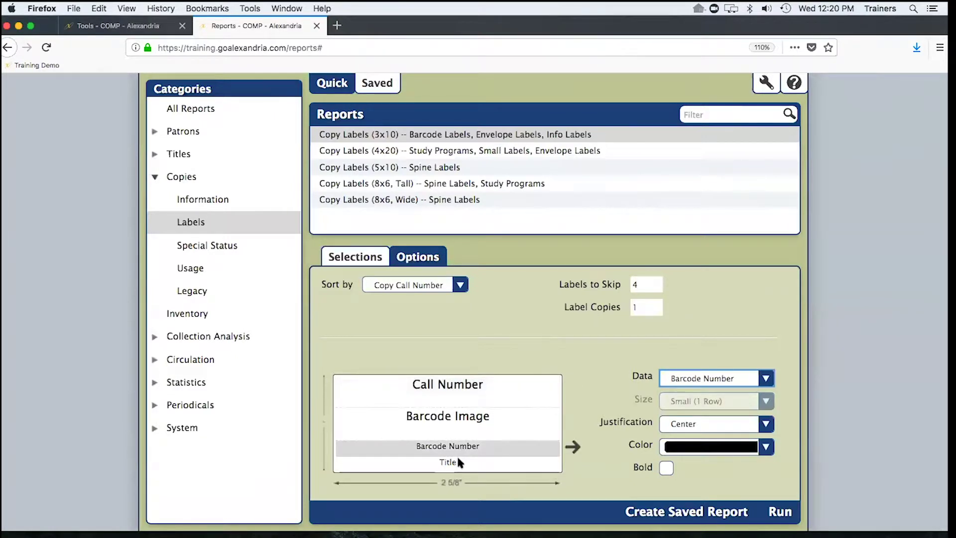
click(458, 462)
click(676, 377)
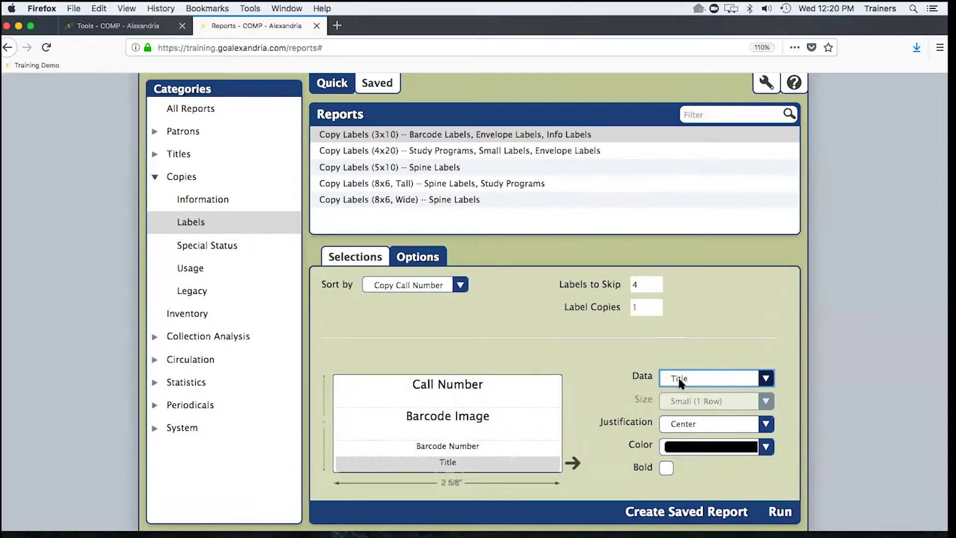
click(686, 181)
- Make the Barcode Number line Large (2 Rows)
click(446, 447)
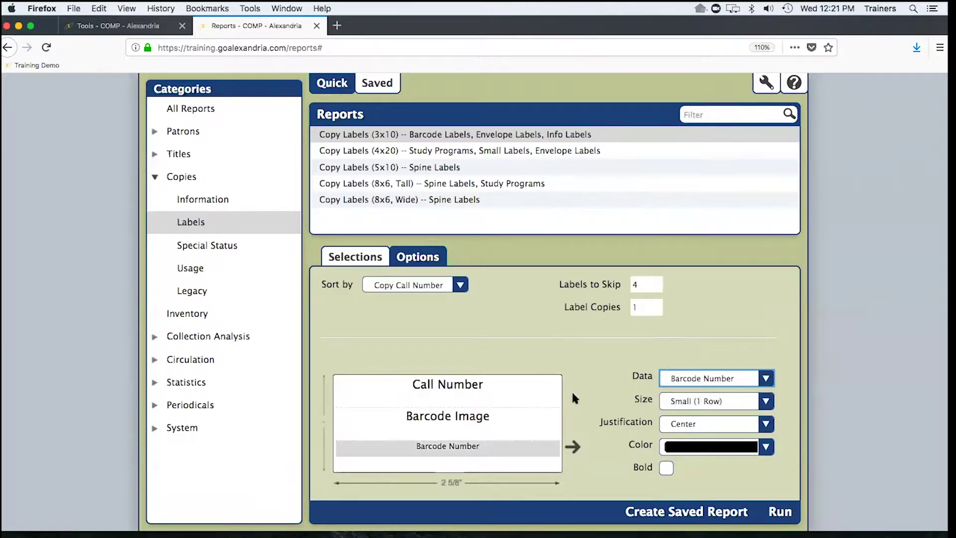
click(694, 404)
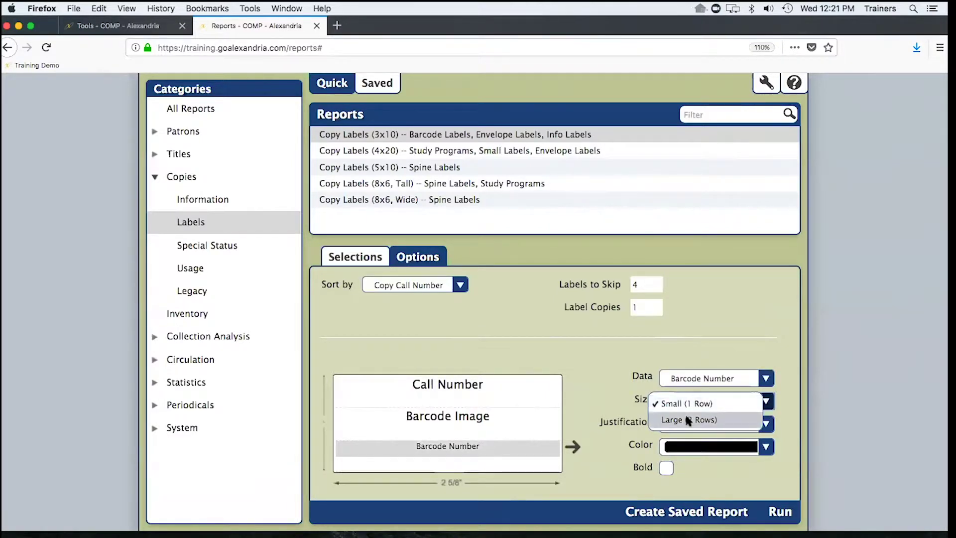
click(687, 418)
click(687, 382)
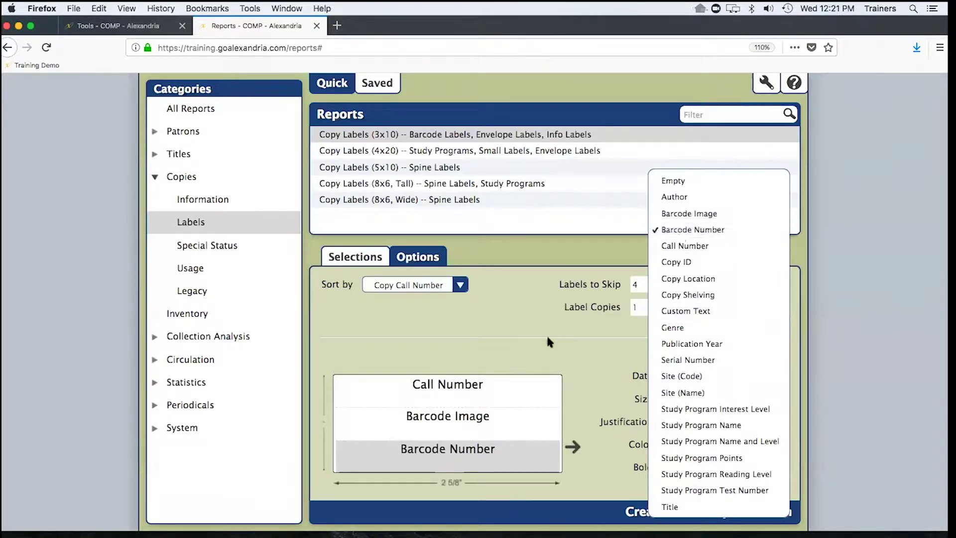
click(535, 356)
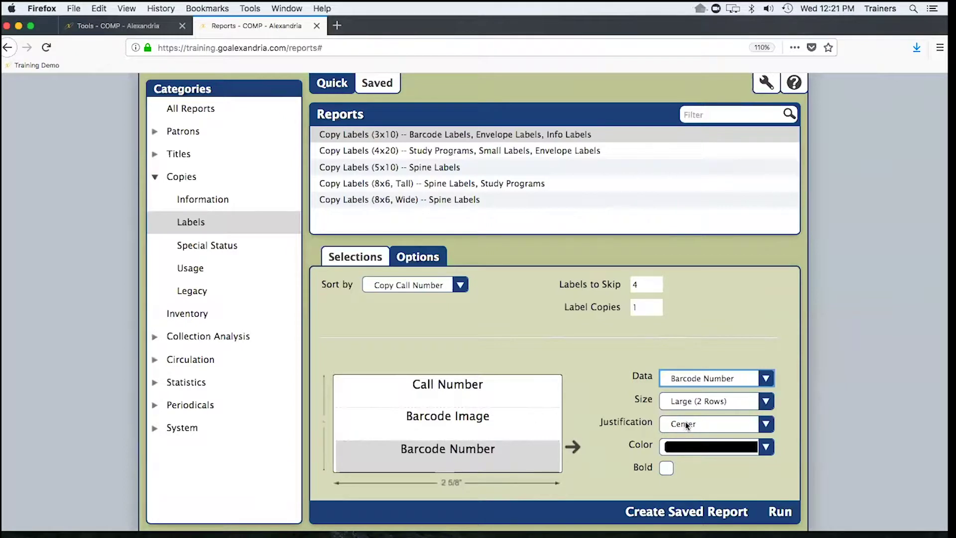
- Left-justify the call number, barcode image and barcode number, and bold the barcode number
click(483, 392)
click(672, 427)
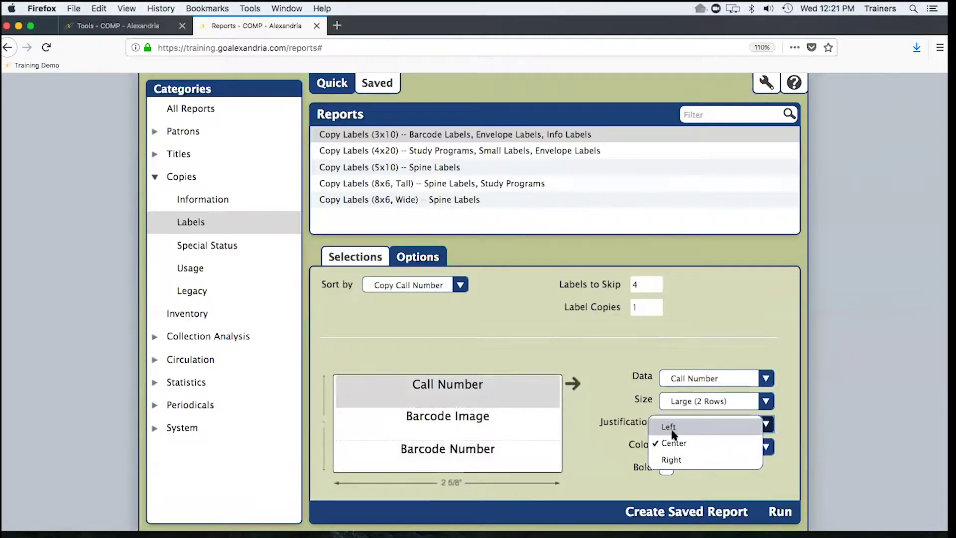
click(673, 428)
click(560, 432)
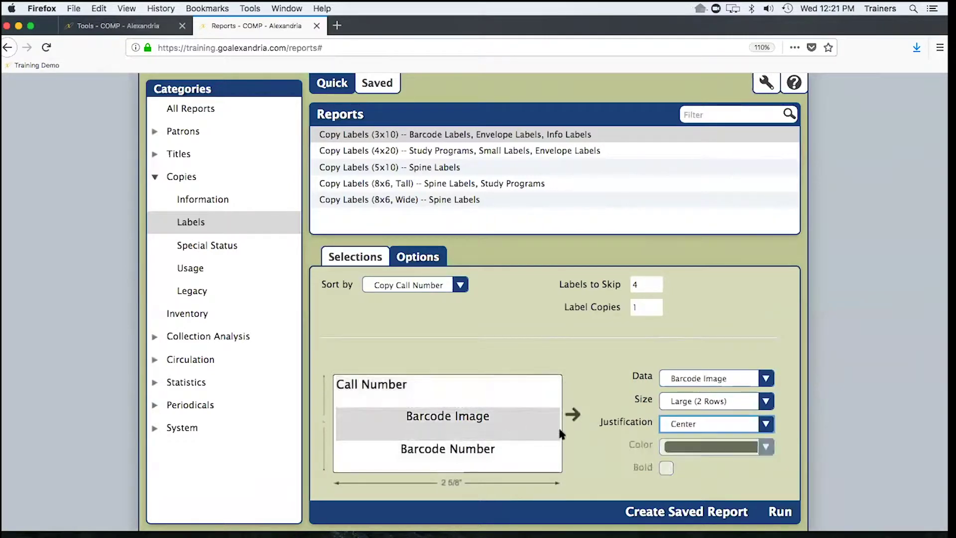
click(681, 427)
click(673, 425)
click(513, 449)
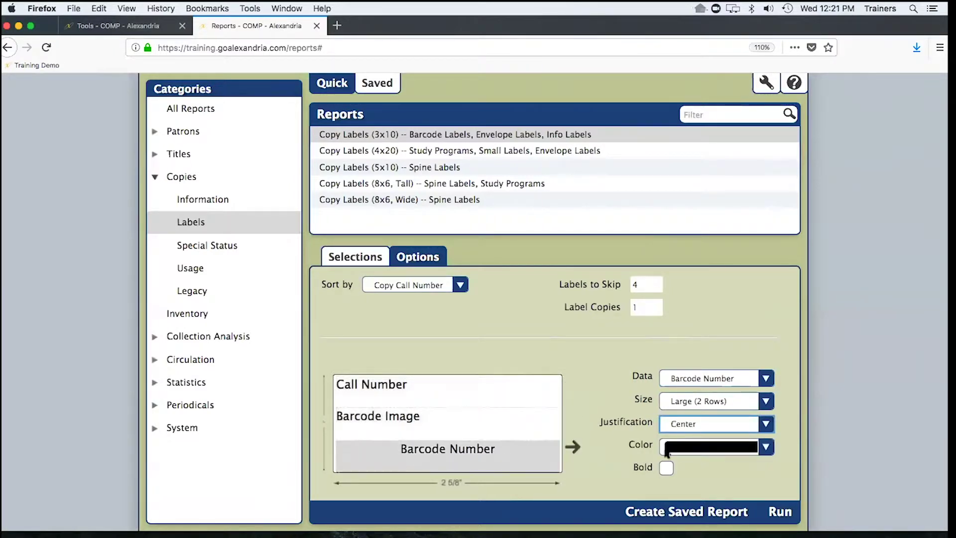
click(705, 418)
click(672, 429)
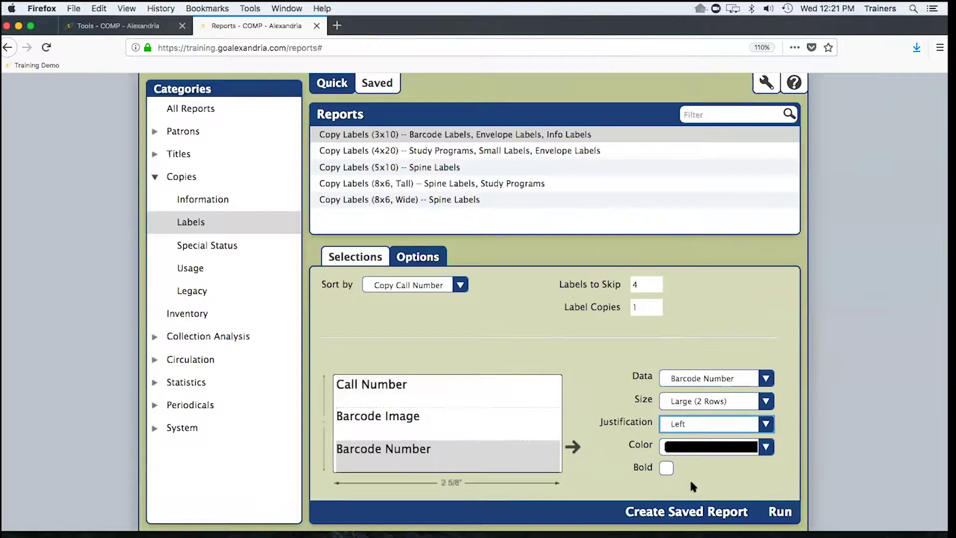
click(665, 467)
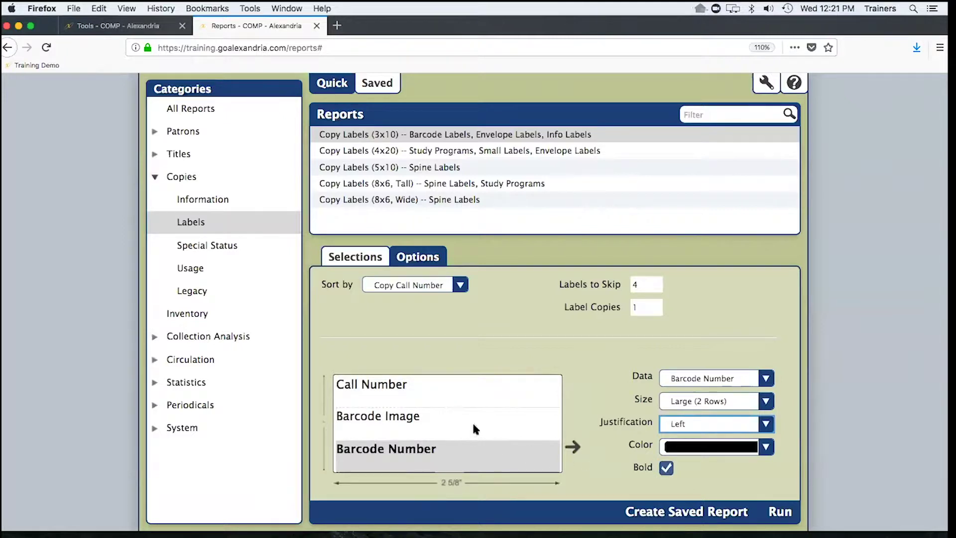
- Make the call number bold and blue, and colour the barcode number green
click(473, 396)
click(667, 467)
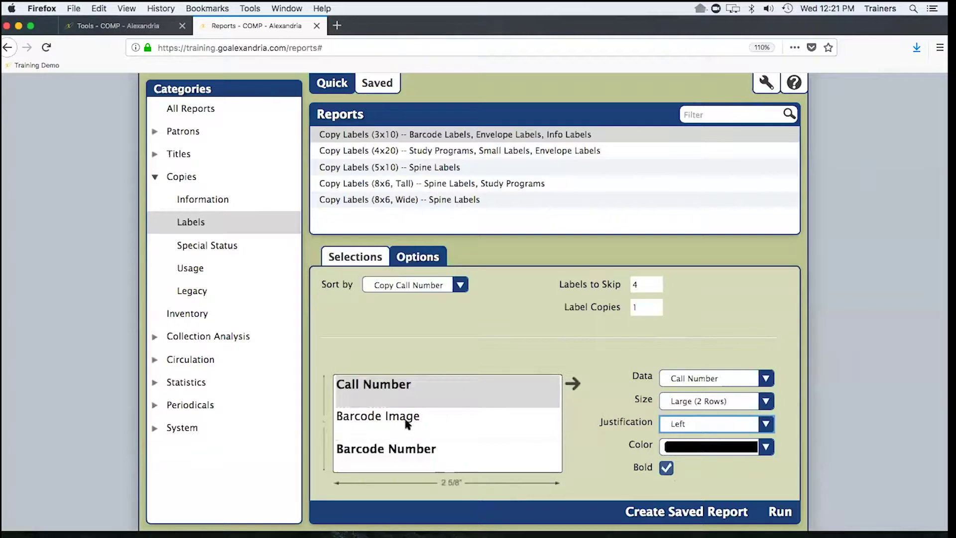
click(709, 446)
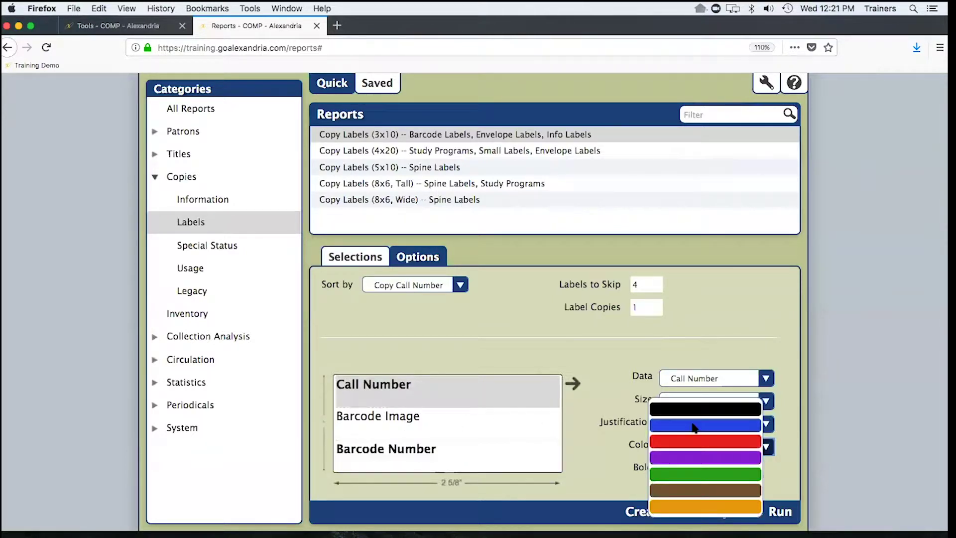
click(694, 426)
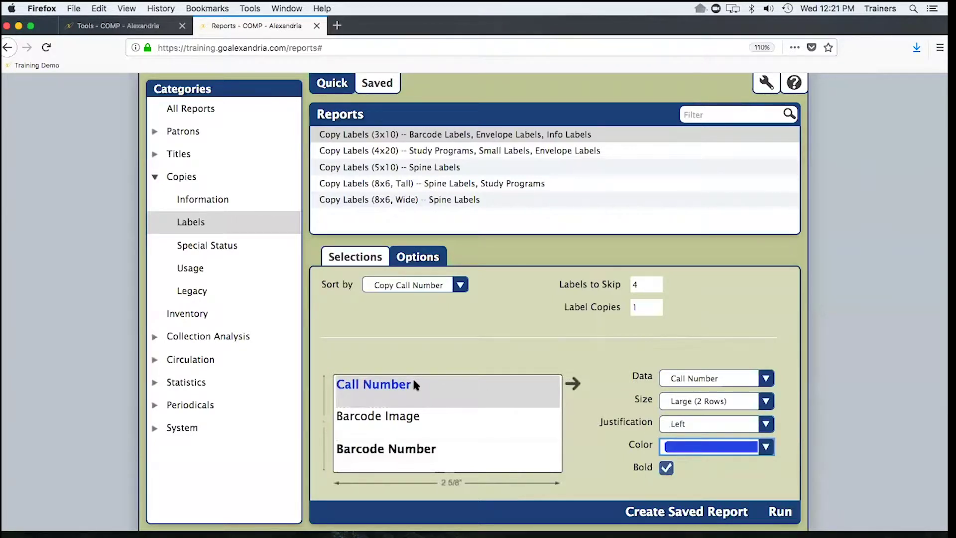
click(454, 450)
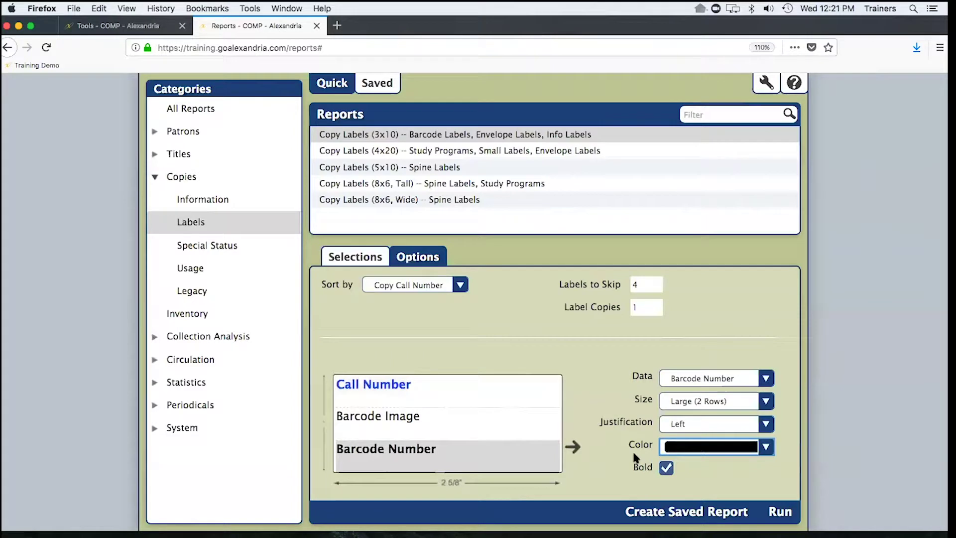
click(666, 450)
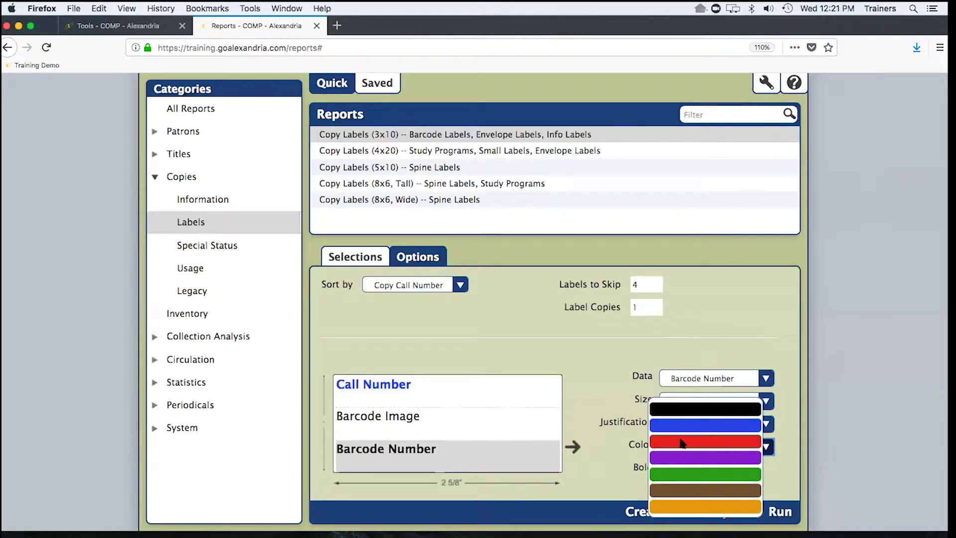
click(662, 475)
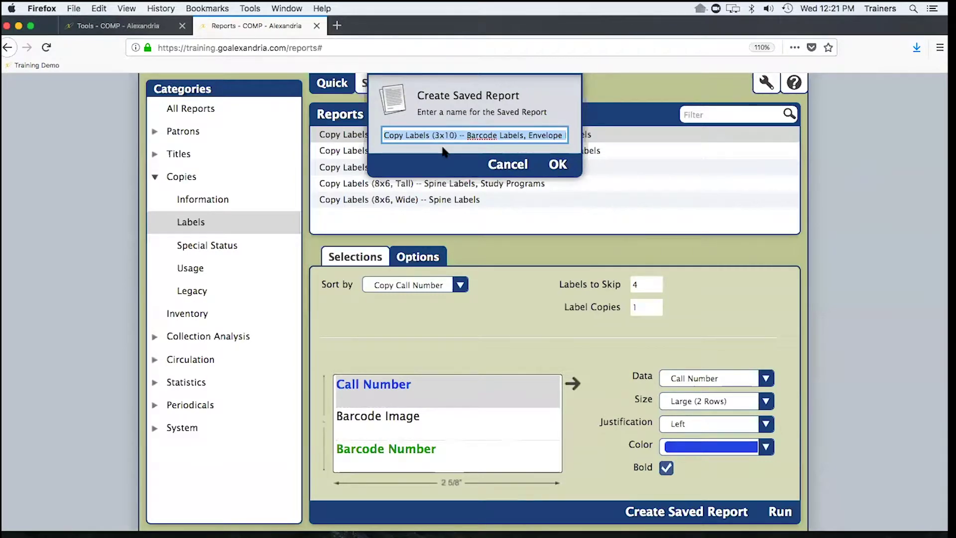
- Name the new saved report with a person's name plus 'Barcode Labels' and confirm
text(Josh's Barcode Labve)
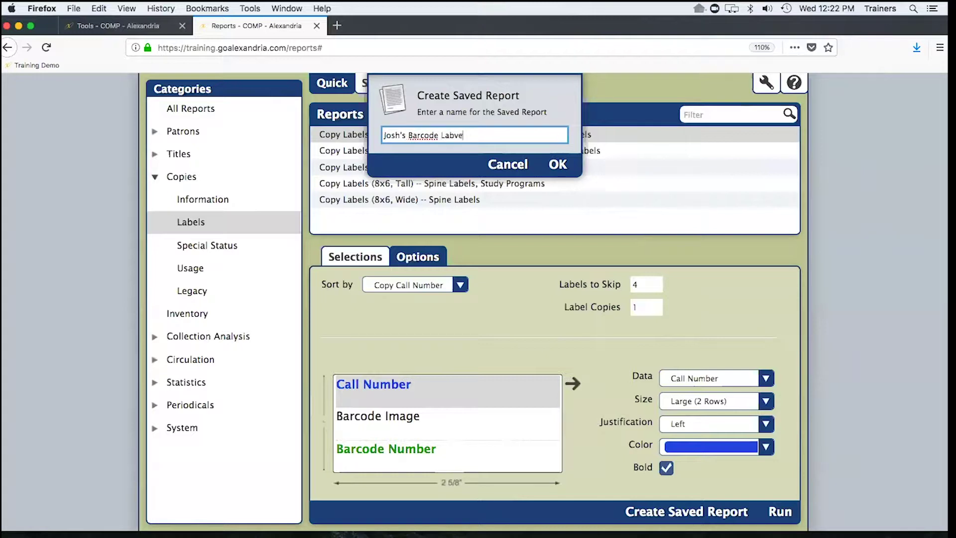
key(BackSpace)
text(els)
click(558, 165)
- Open the saved barcode-label report, reset Labels to Skip to 0, and view its selections
click(374, 169)
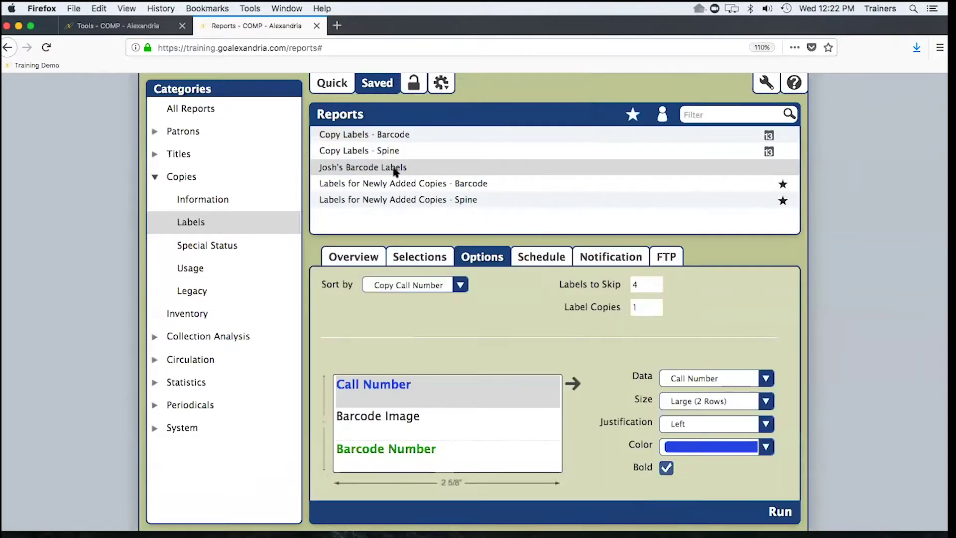
click(420, 258)
double_click(652, 284)
text(0)
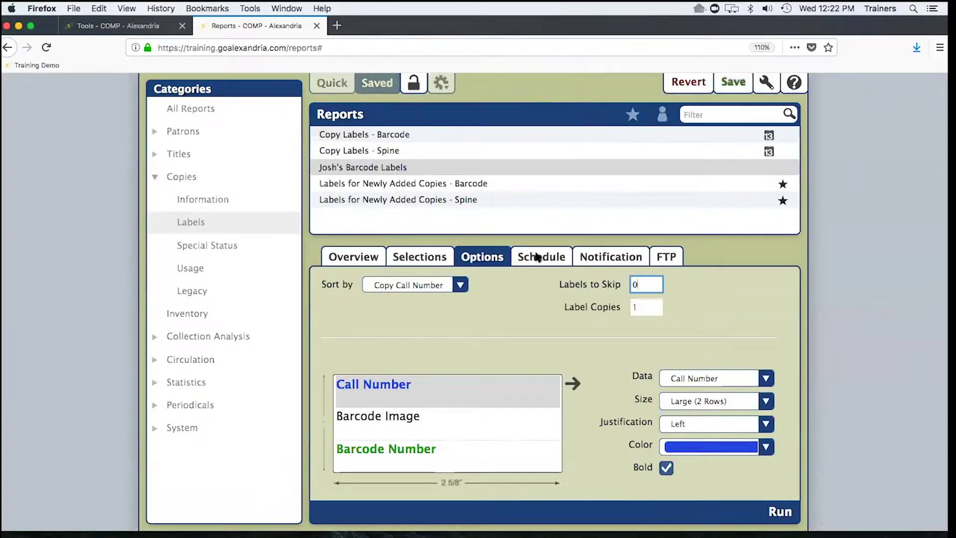
click(420, 257)
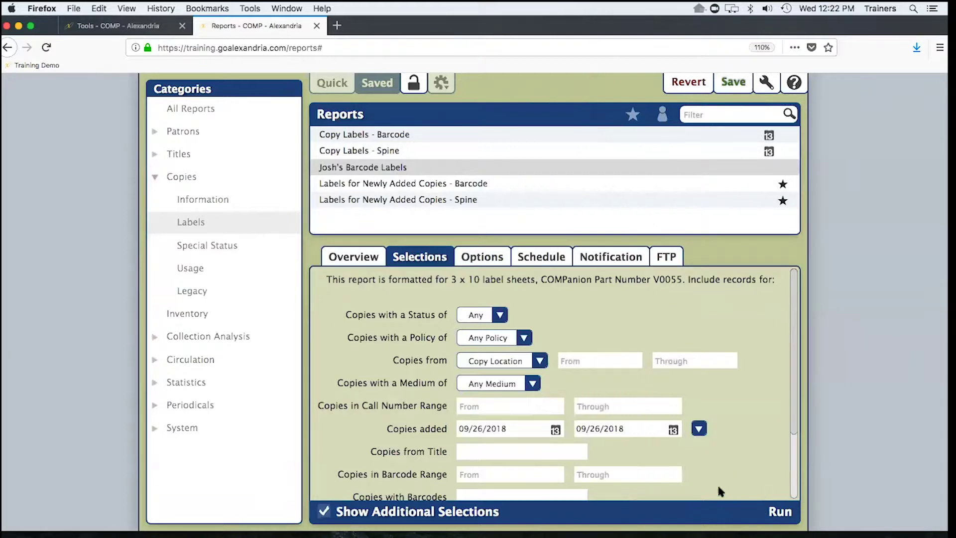
click(517, 429)
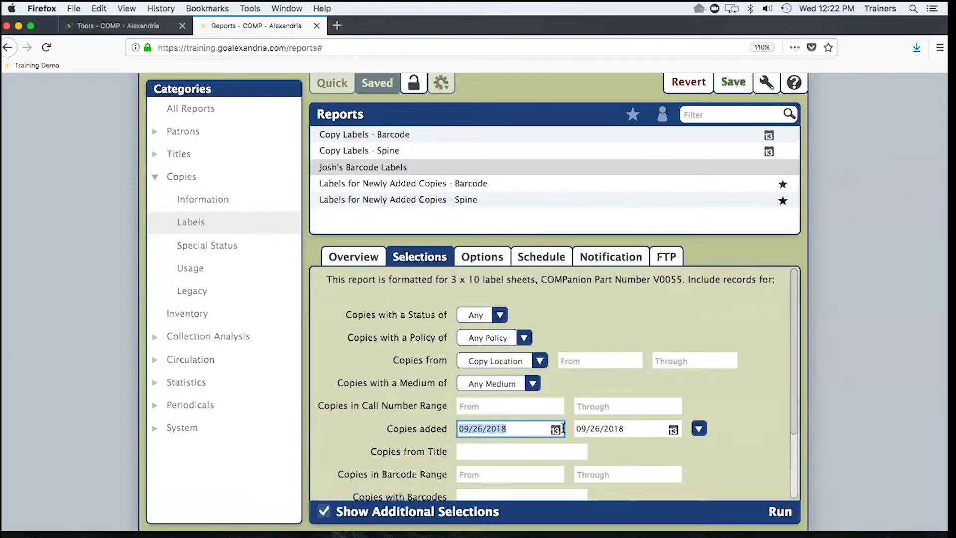
key(BackSpace)
key(Tab)
key(BackSpace)
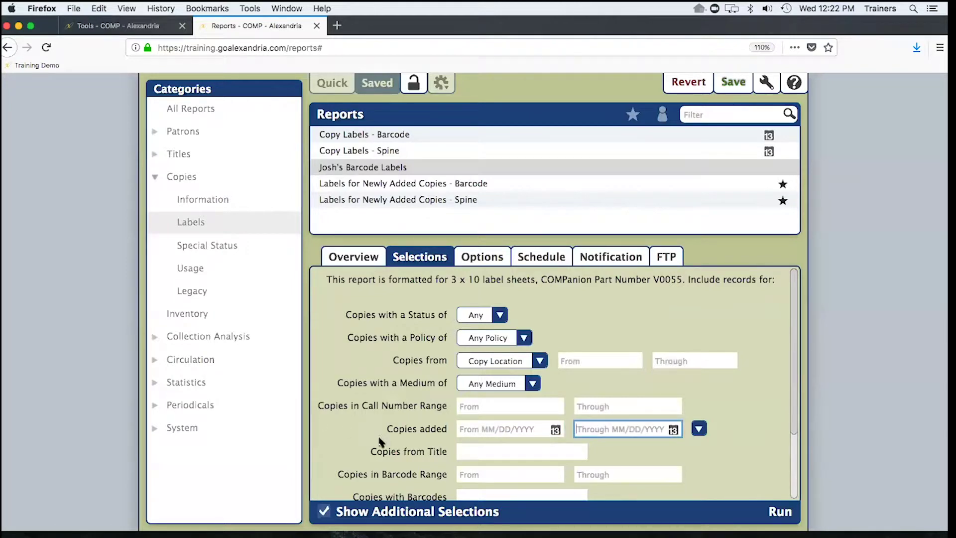
click(554, 429)
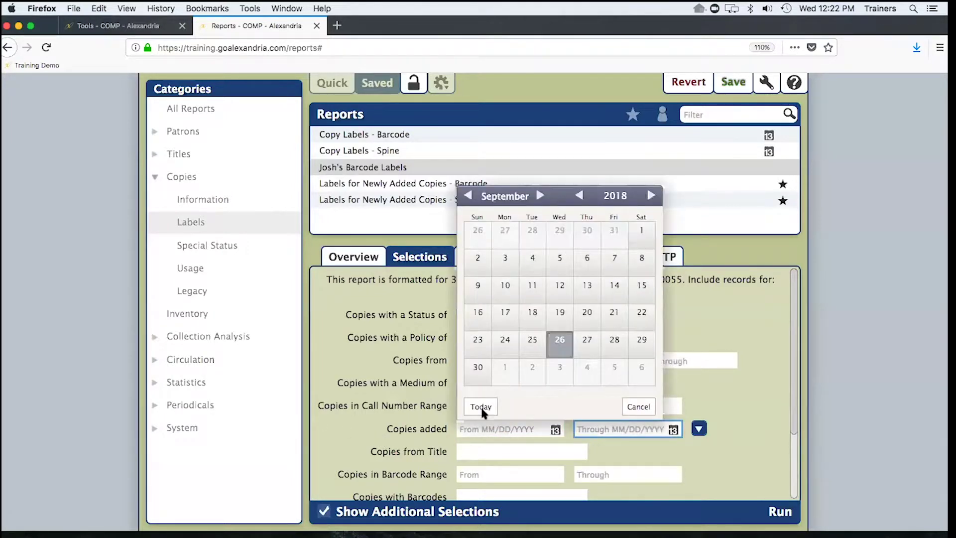
click(481, 407)
click(673, 429)
click(610, 408)
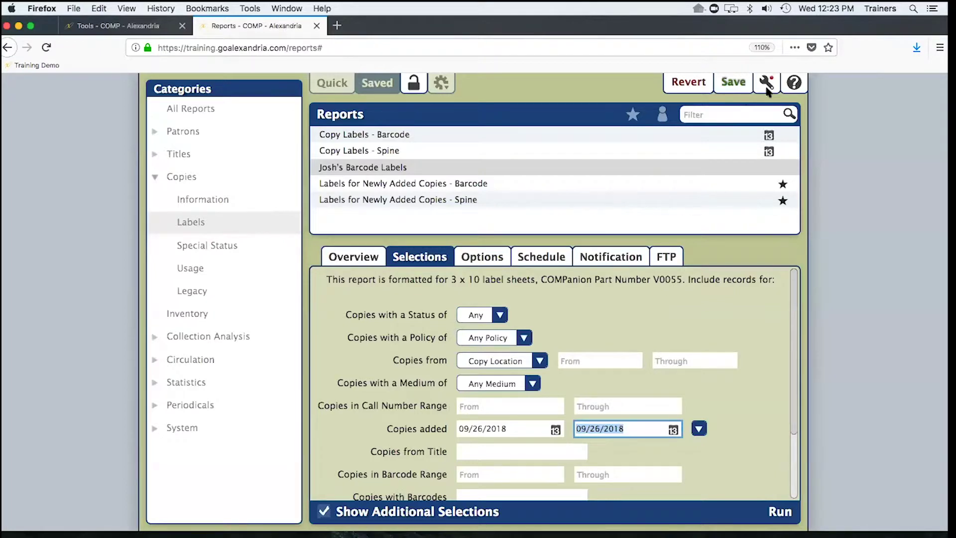
click(766, 85)
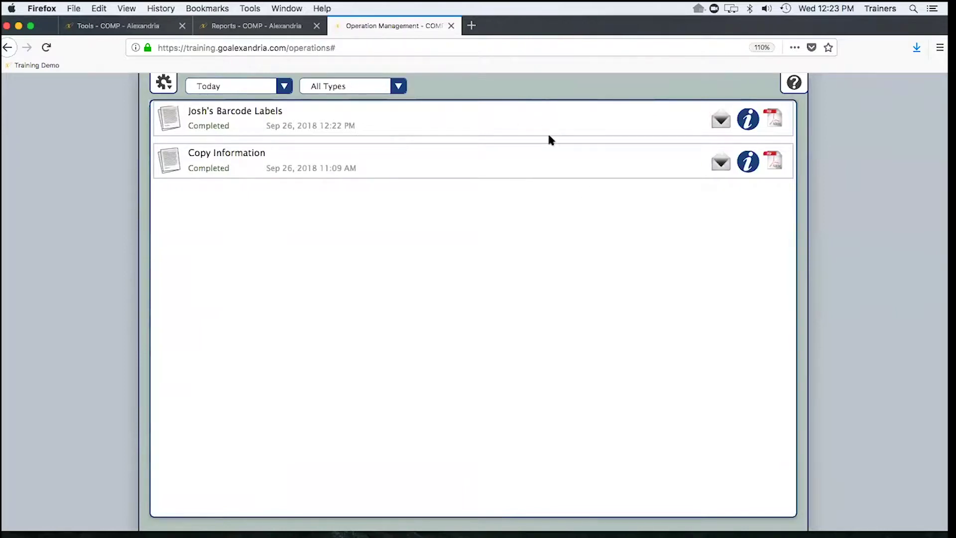
- Open the completed barcode-labels job's PDF in Preview, find no matching records, and close it
click(516, 119)
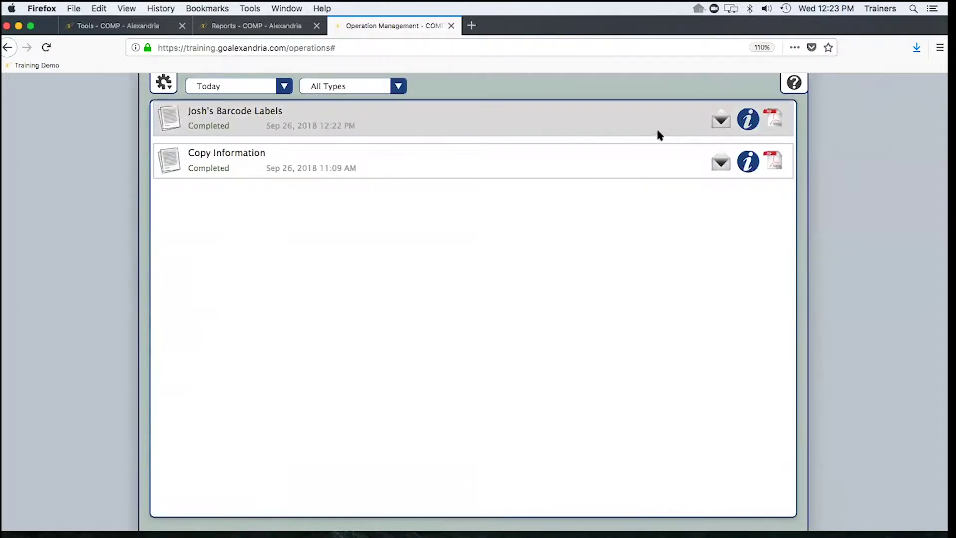
click(776, 116)
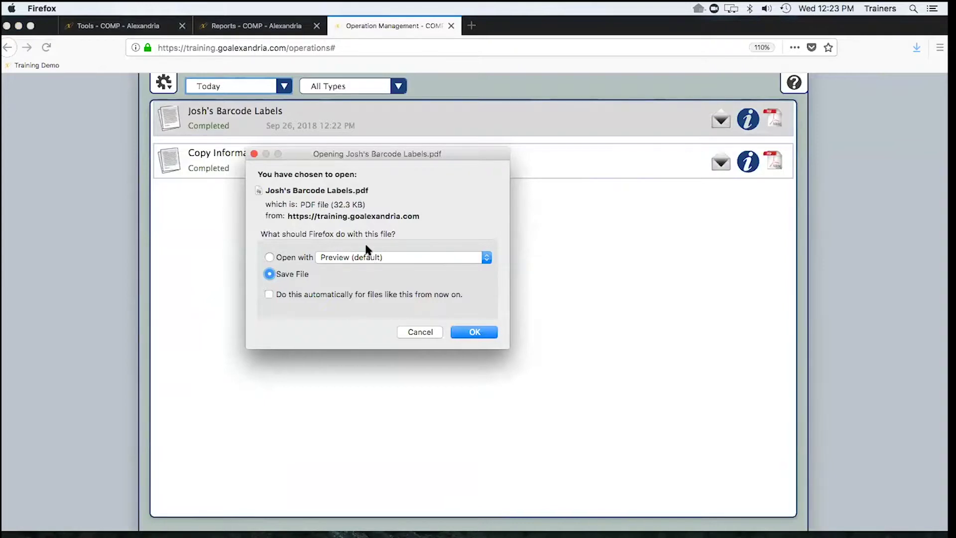
click(270, 257)
click(269, 294)
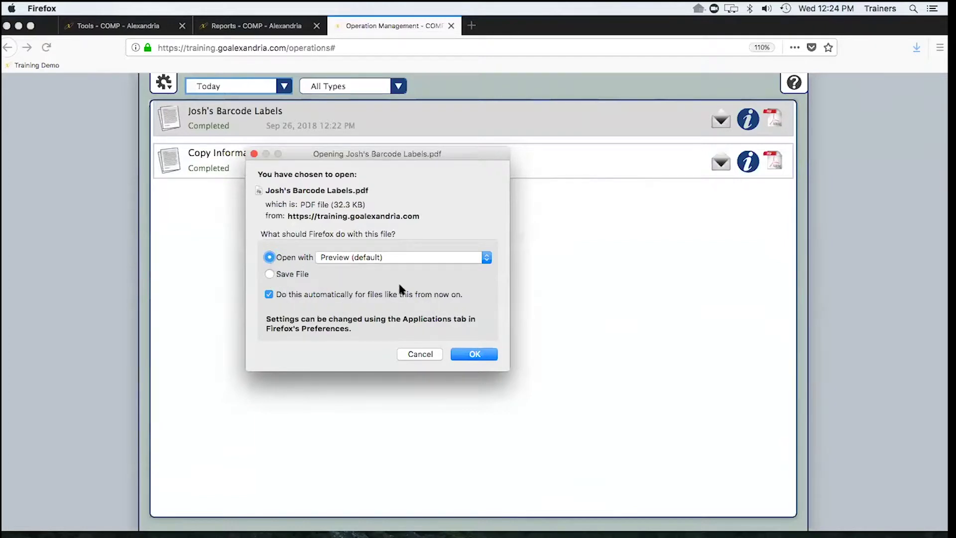
click(268, 295)
click(268, 295)
click(475, 332)
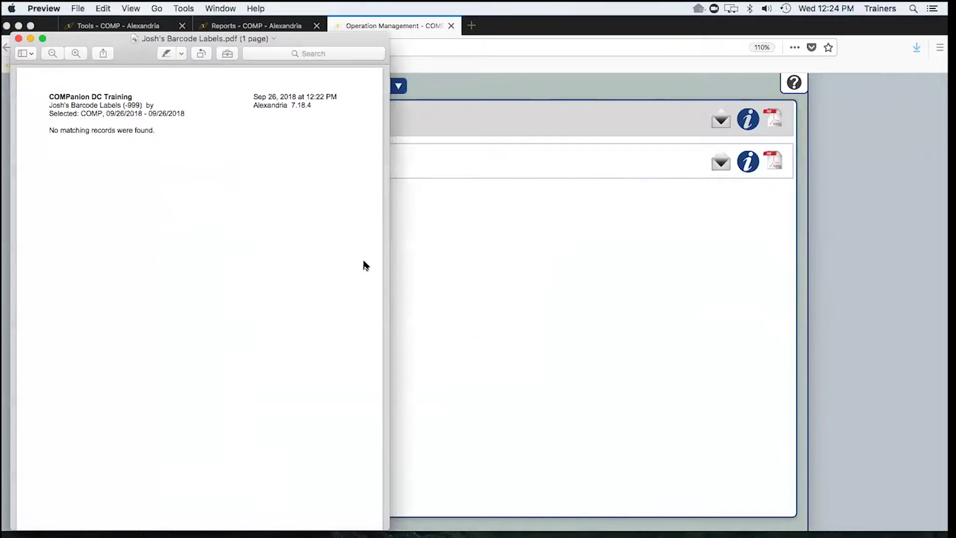
click(19, 39)
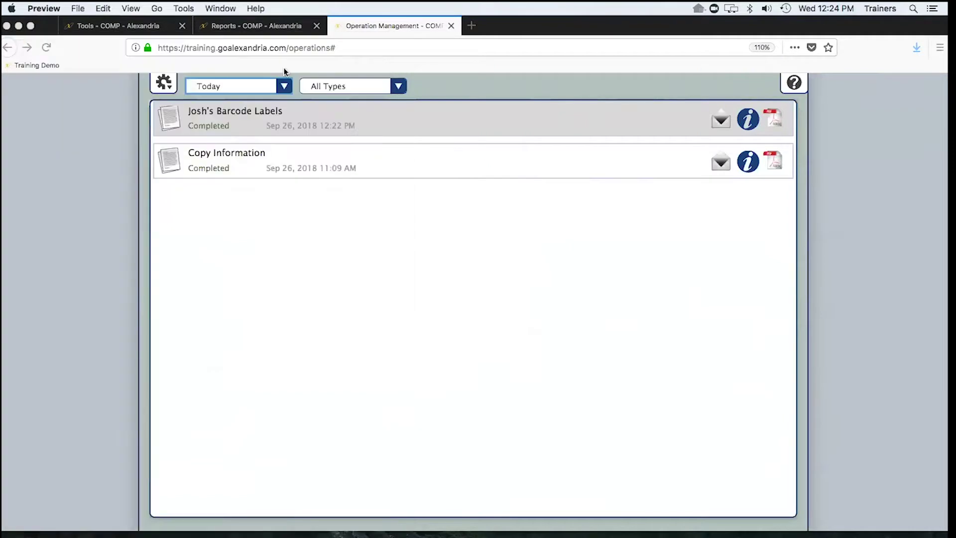
- Clear the From date, set Copies from Title to 'a', and set Labels to Skip to 4
click(268, 29)
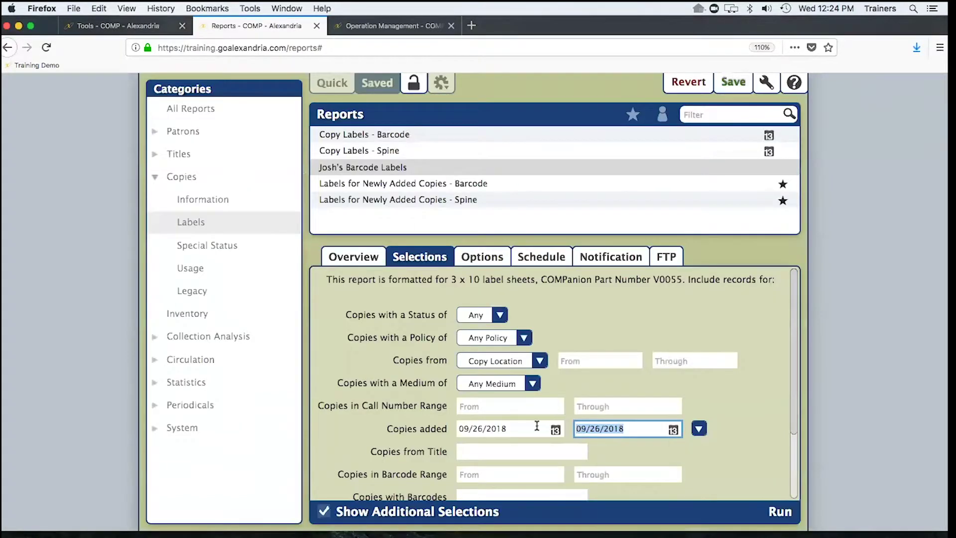
drag(537, 425, 440, 422)
key(BackSpace)
key(Tab)
click(474, 450)
text(a)
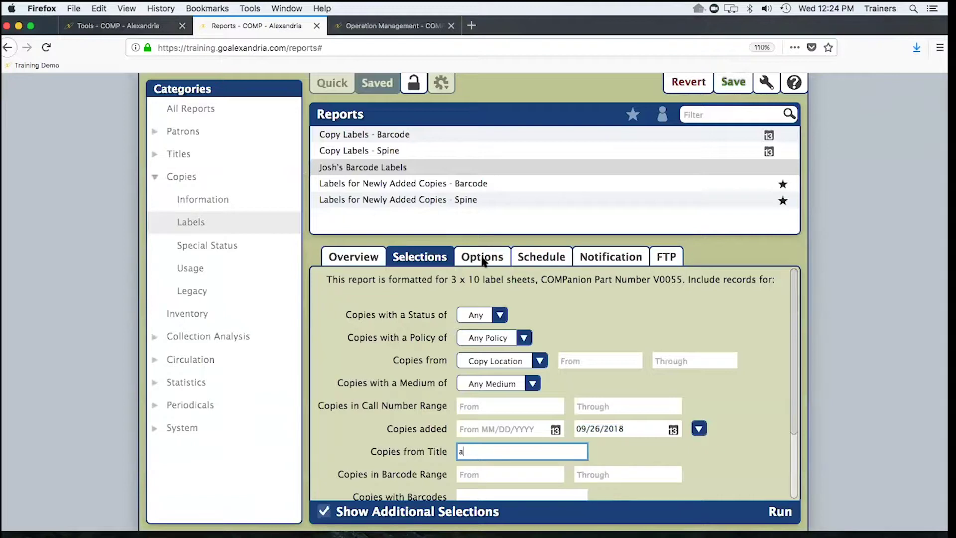
click(620, 283)
text(4)
- Save the barcode-label report, run it again, and view its jobs
click(733, 81)
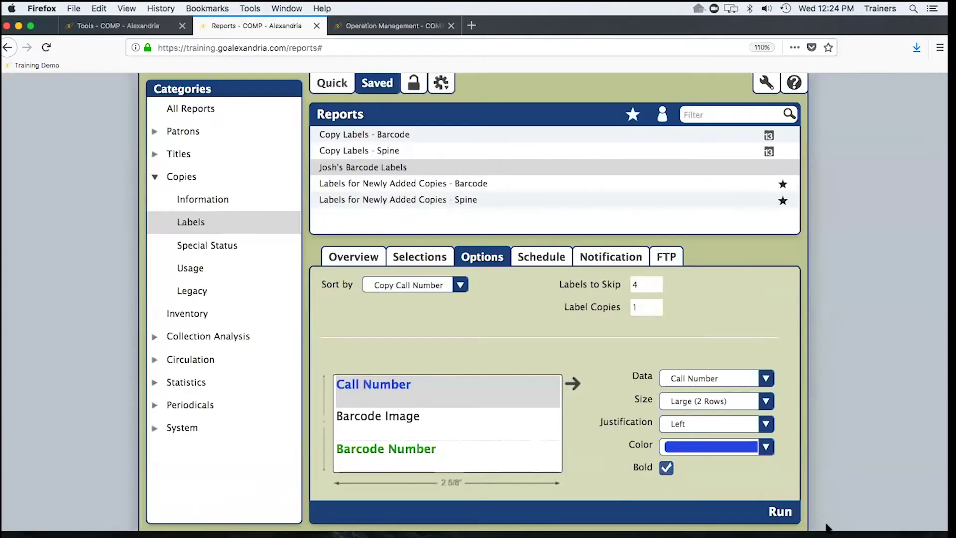
click(784, 512)
click(769, 86)
- Open the rerun barcode-labels job's 34-page PDF in Preview
click(585, 26)
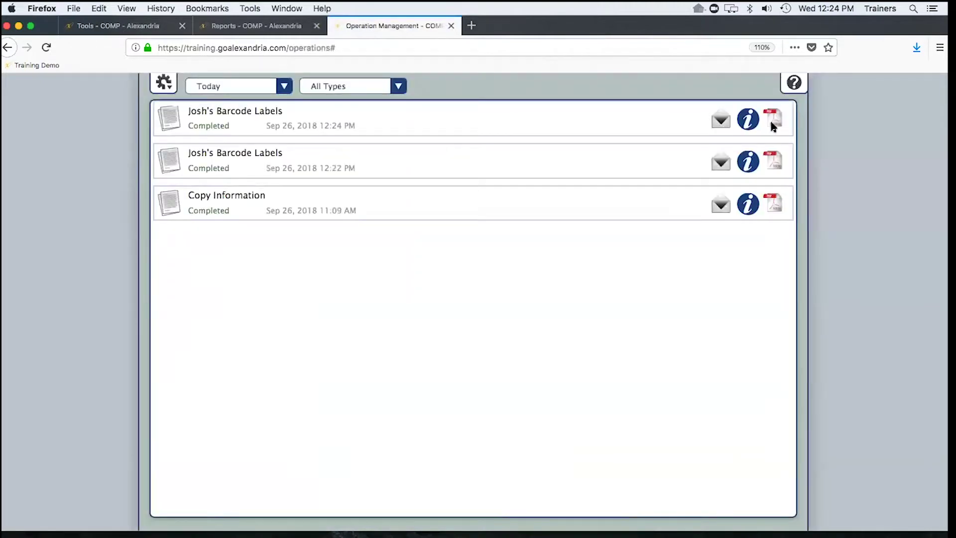
click(771, 122)
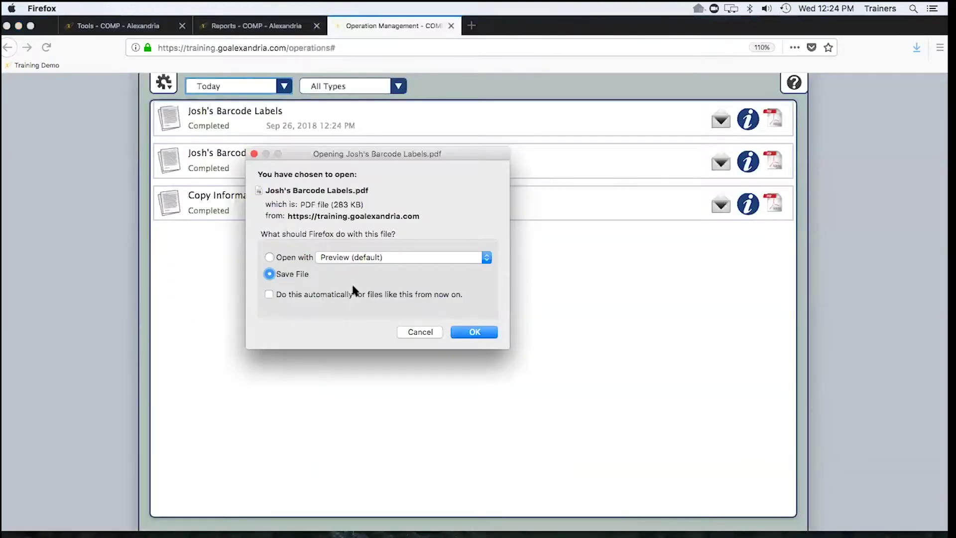
click(289, 257)
click(474, 332)
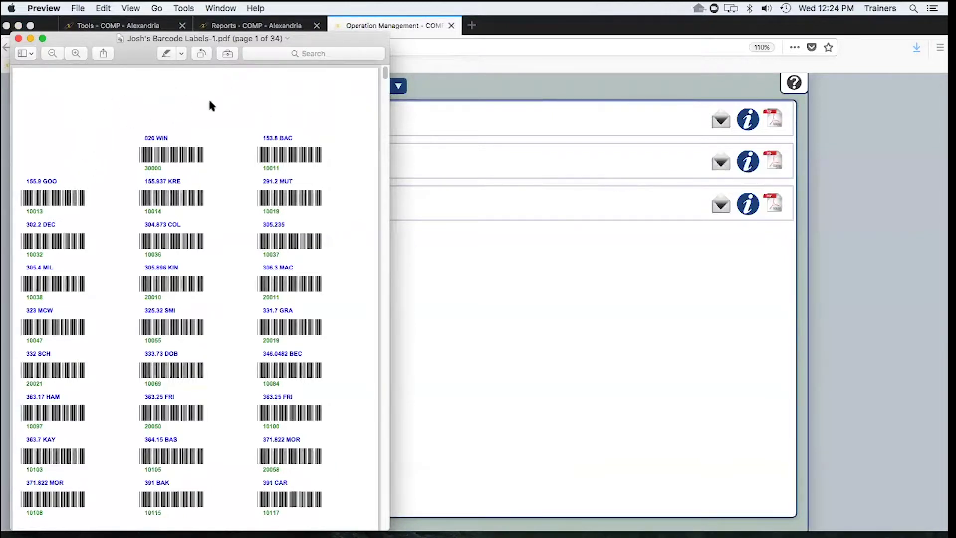
- Move and widen the Preview window, then scroll to the top of the label PDF
drag(123, 40, 178, 30)
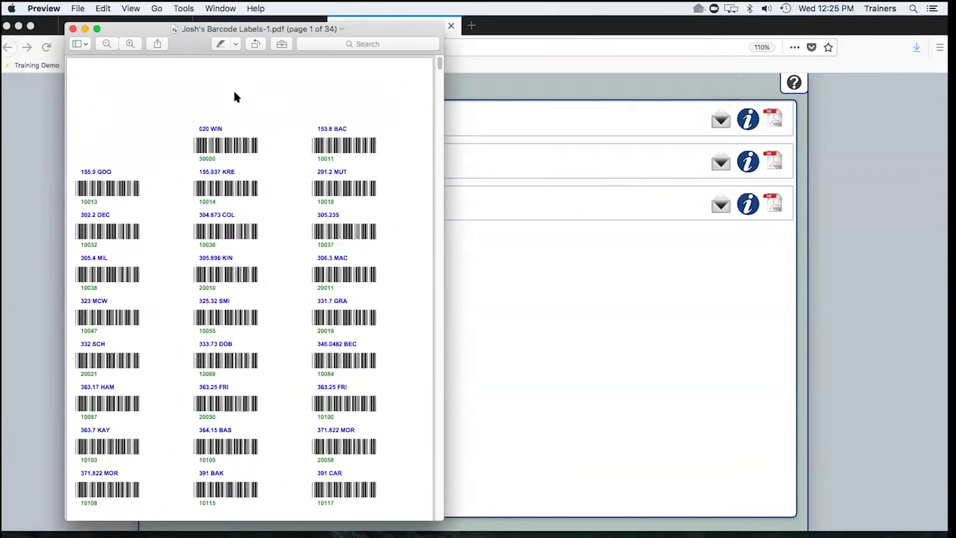
drag(447, 193, 539, 194)
scroll(311, 194, up, 5)
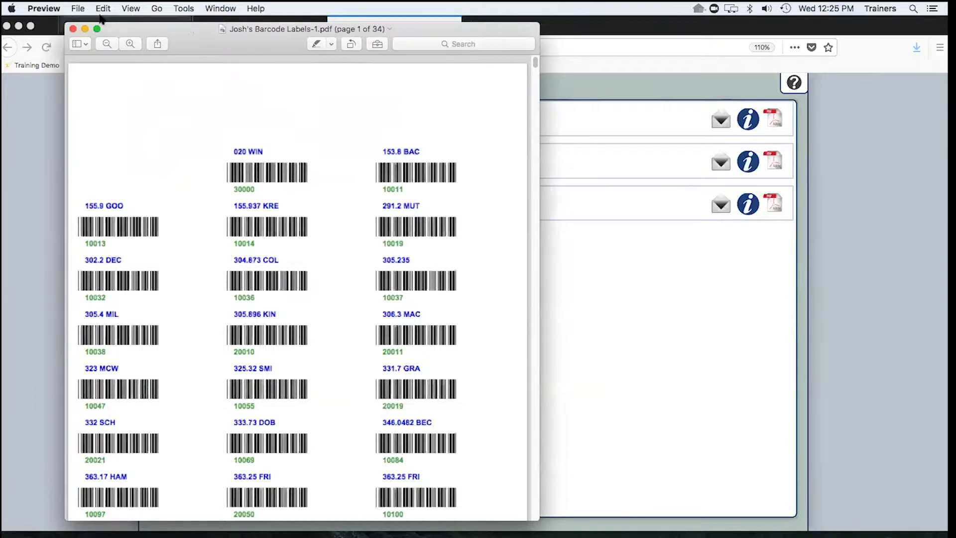
click(76, 8)
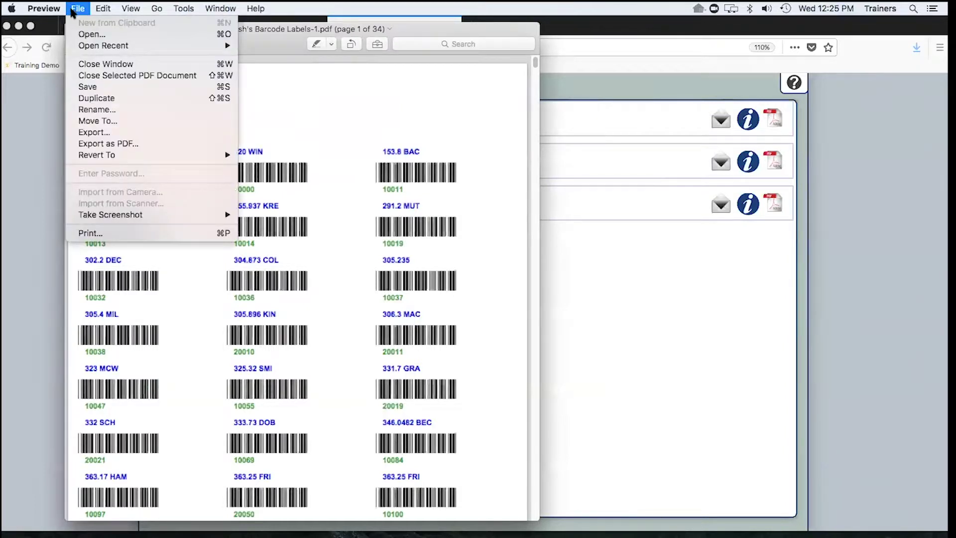
- Bring up the label PDF's print settings (US Letter, Scale to Fit) in full view
click(133, 232)
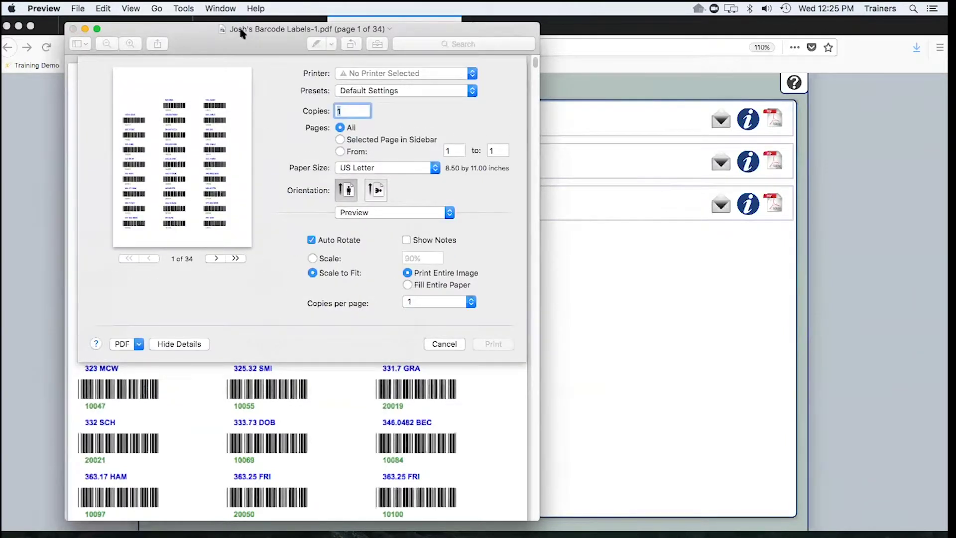
mouse_move(195, 31)
mouse_down()
mouse_move(250, 114)
mouse_move(223, 105)
mouse_move(186, 32)
mouse_up()
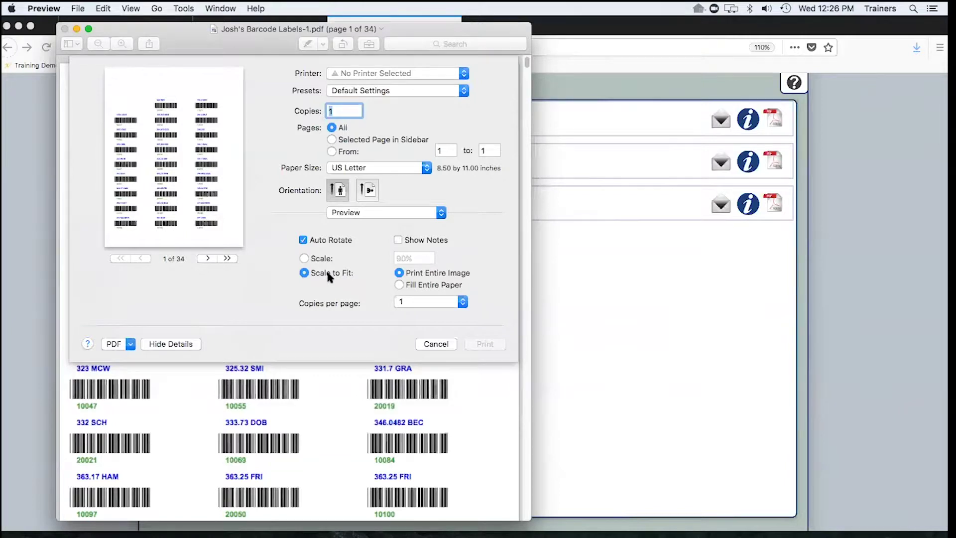
- Change the print scale from 90% to 100, then cancel printing and close the label PDF
click(303, 258)
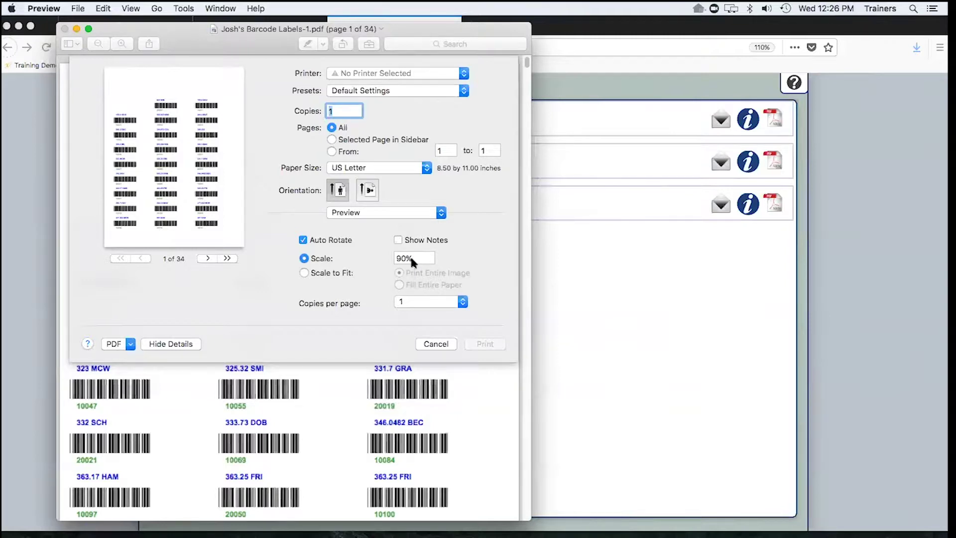
drag(411, 260, 388, 257)
text(100)
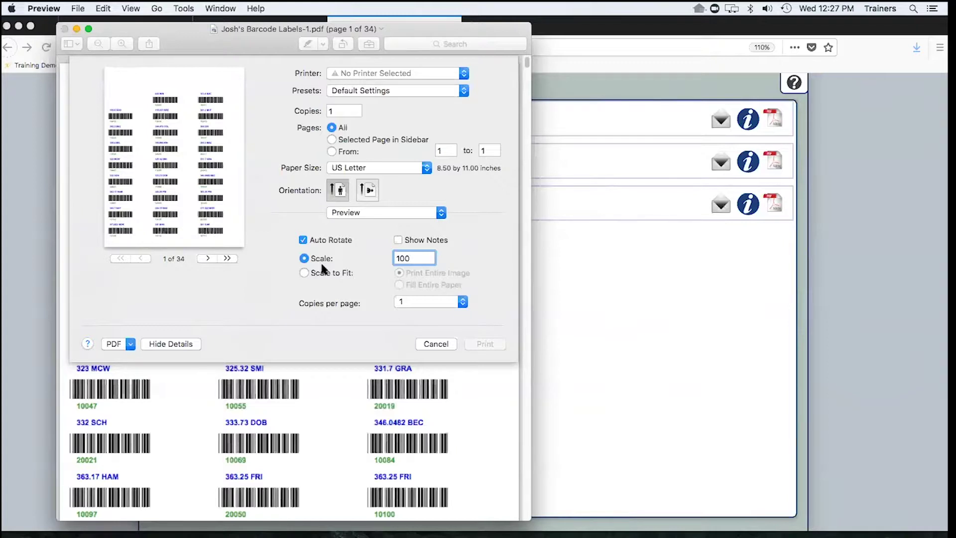
click(436, 345)
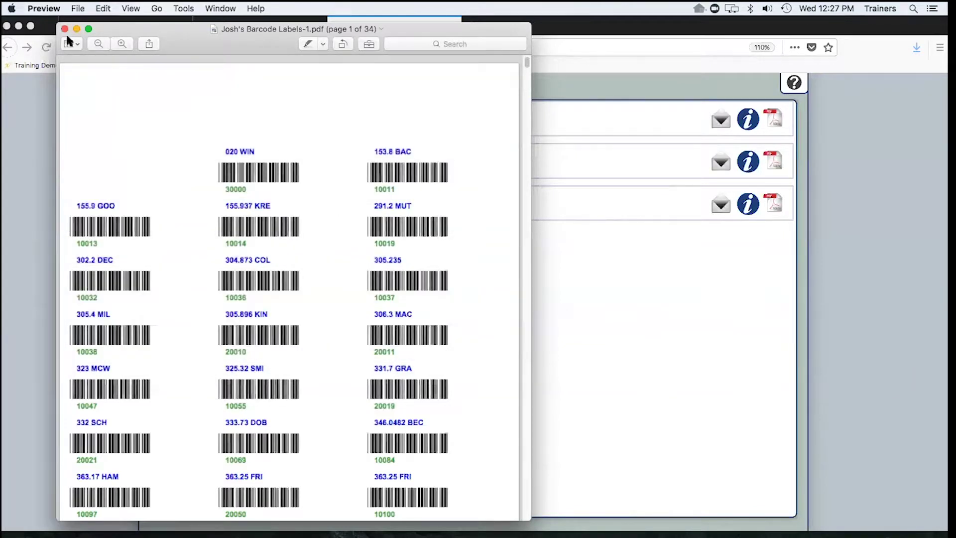
click(63, 28)
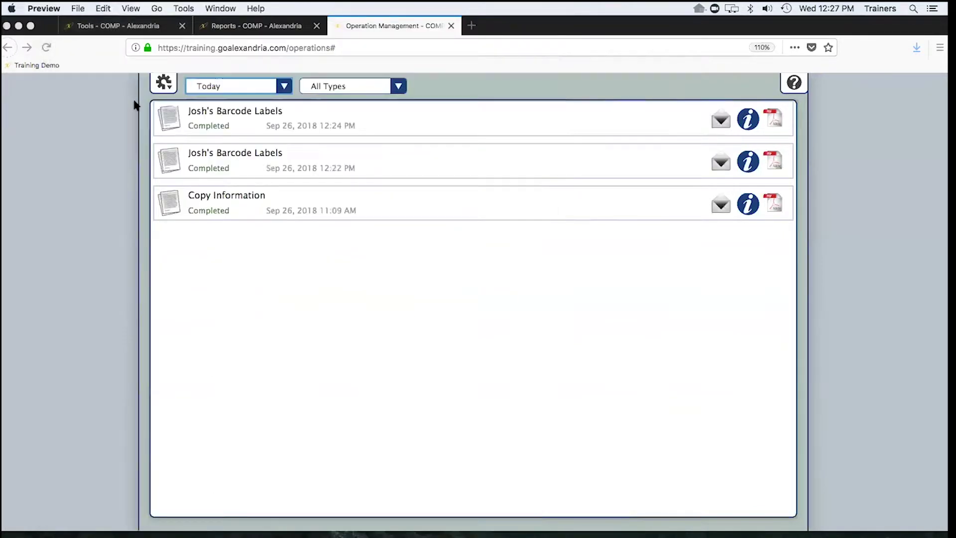
key(ctrl+Right)
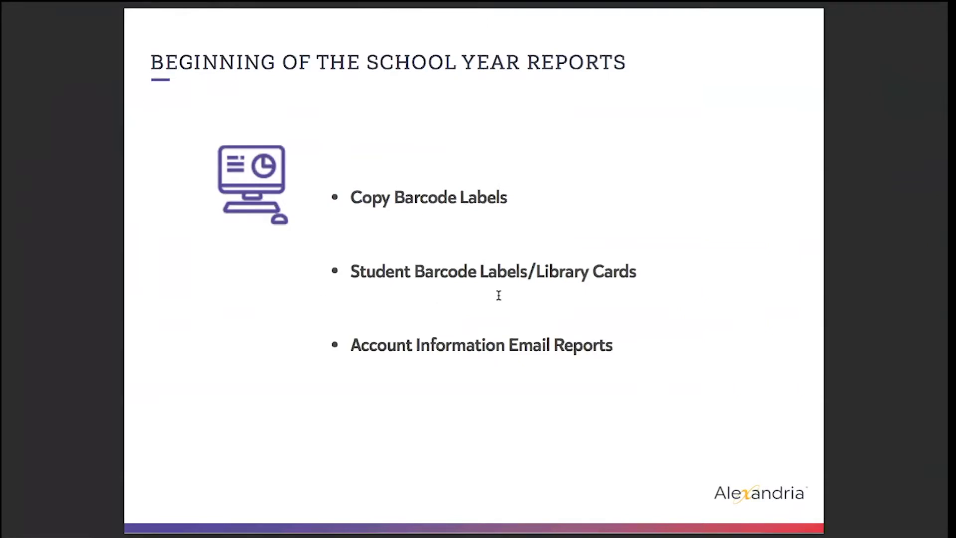
key(ctrl+Left)
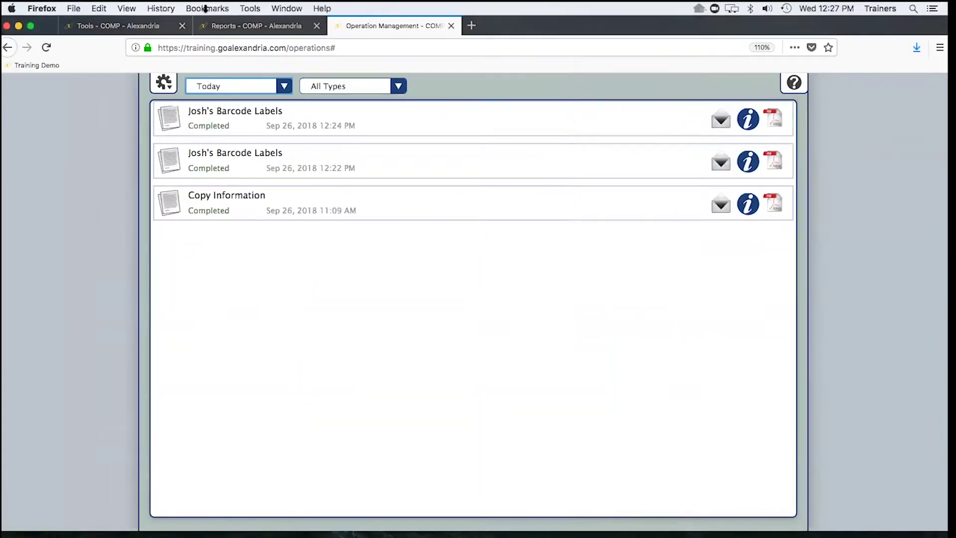
- Go to Alexandria's Quick reports and list the Patrons label reports
click(240, 30)
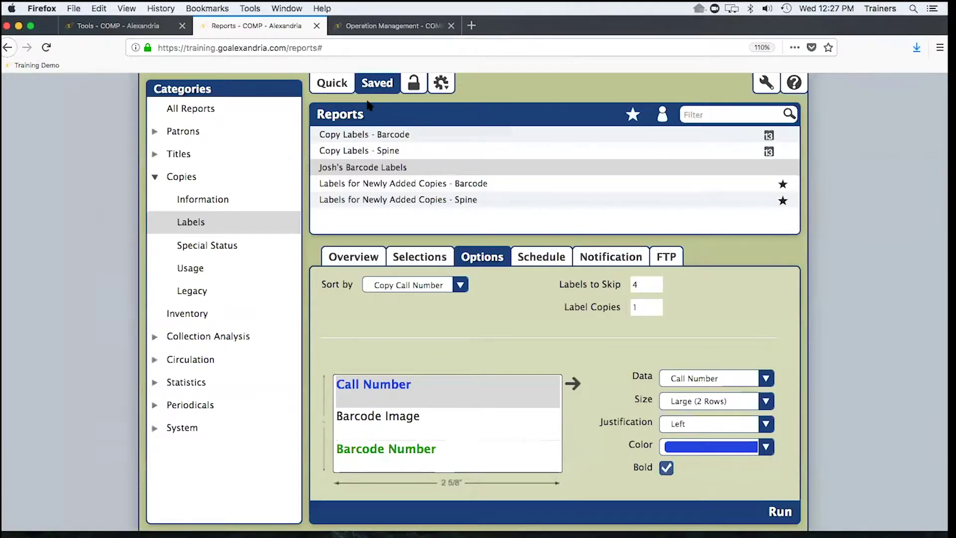
click(333, 85)
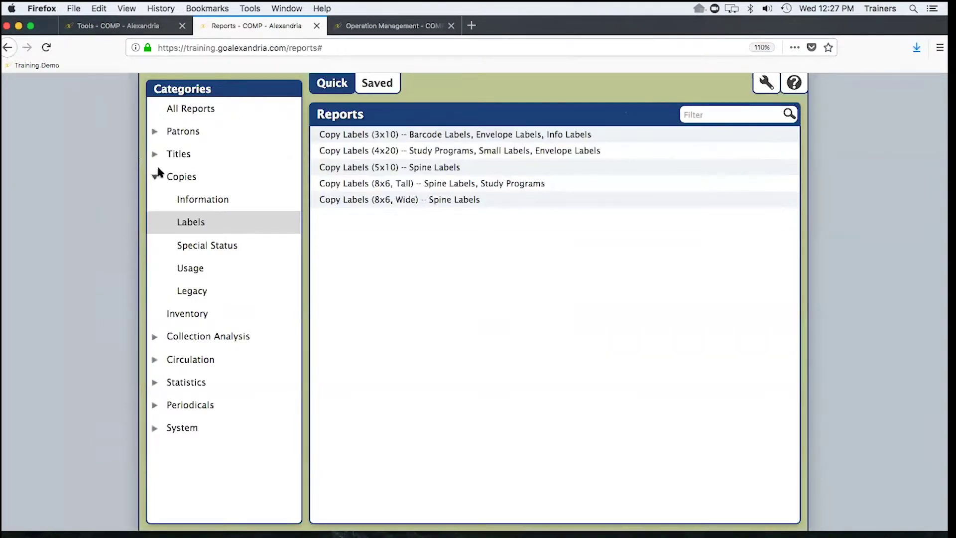
click(155, 178)
click(155, 133)
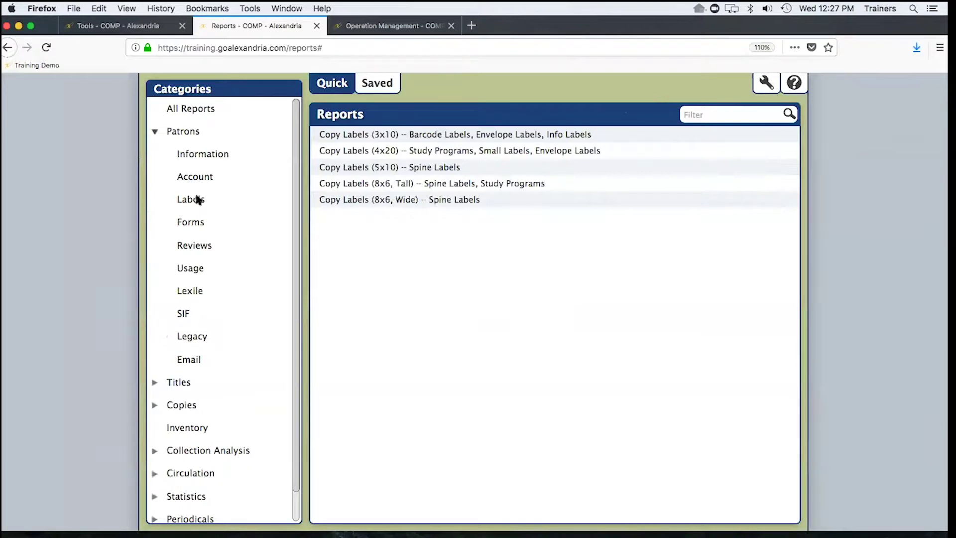
click(198, 199)
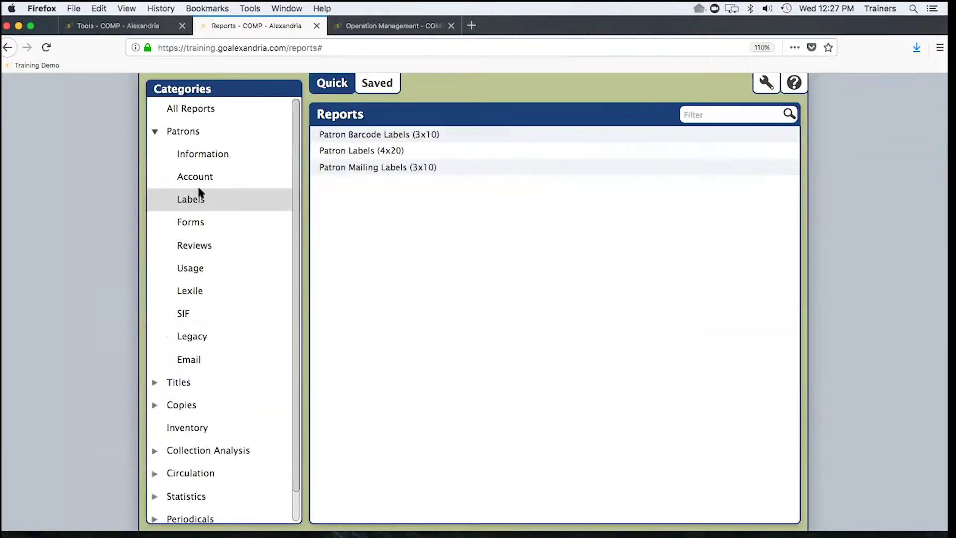
- Choose Patron Barcode Labels (3x10), show additional selections, keep Homeroom, and filter last names by 'a'
click(383, 139)
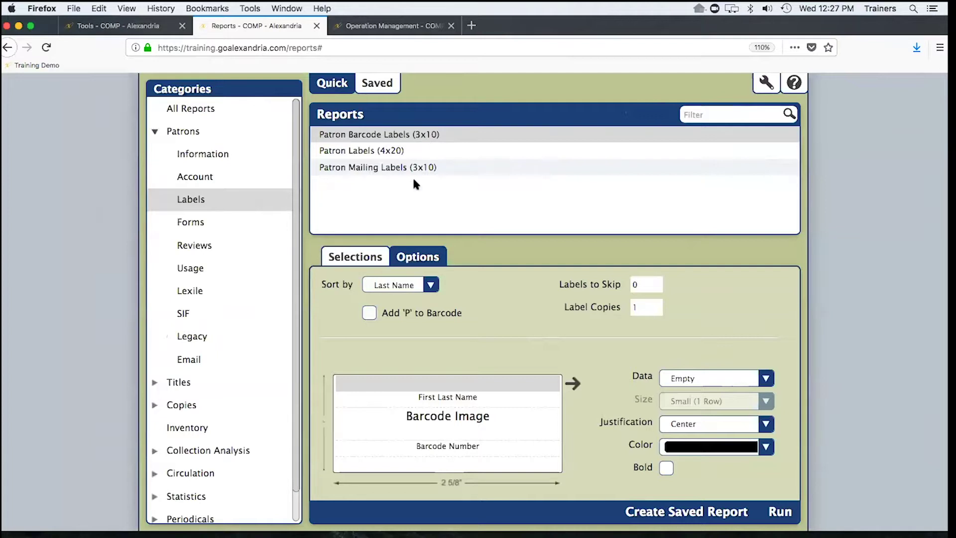
click(352, 258)
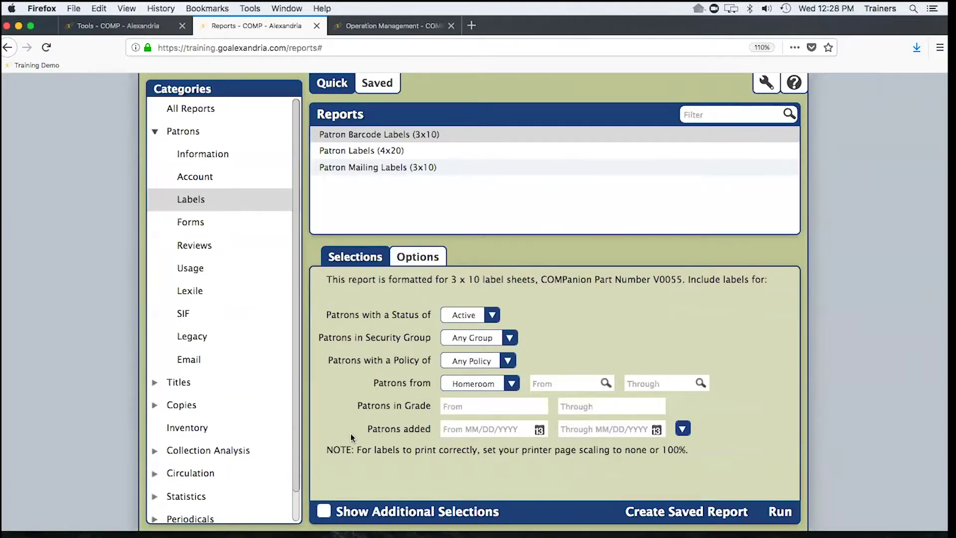
click(324, 510)
scroll(340, 429, down, 2)
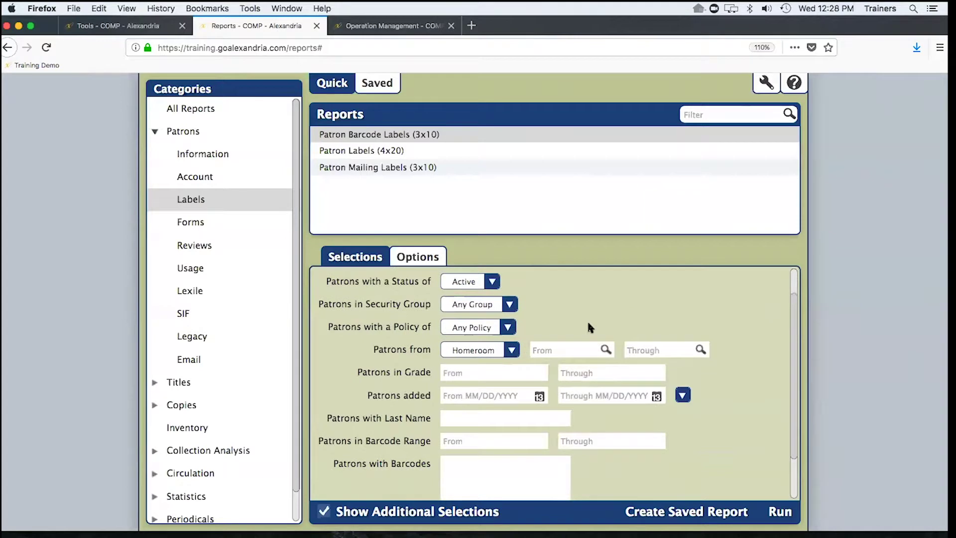
click(510, 351)
click(528, 325)
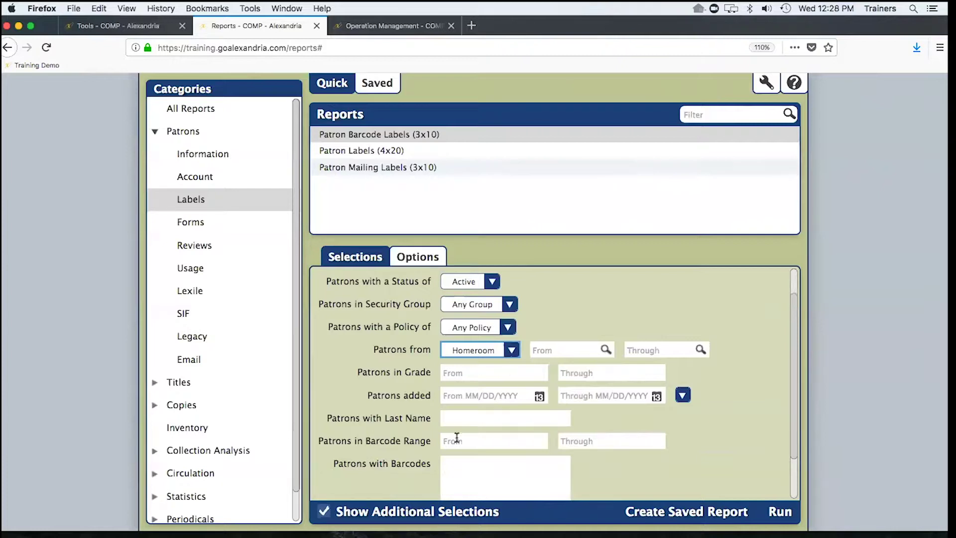
click(464, 418)
text(a)
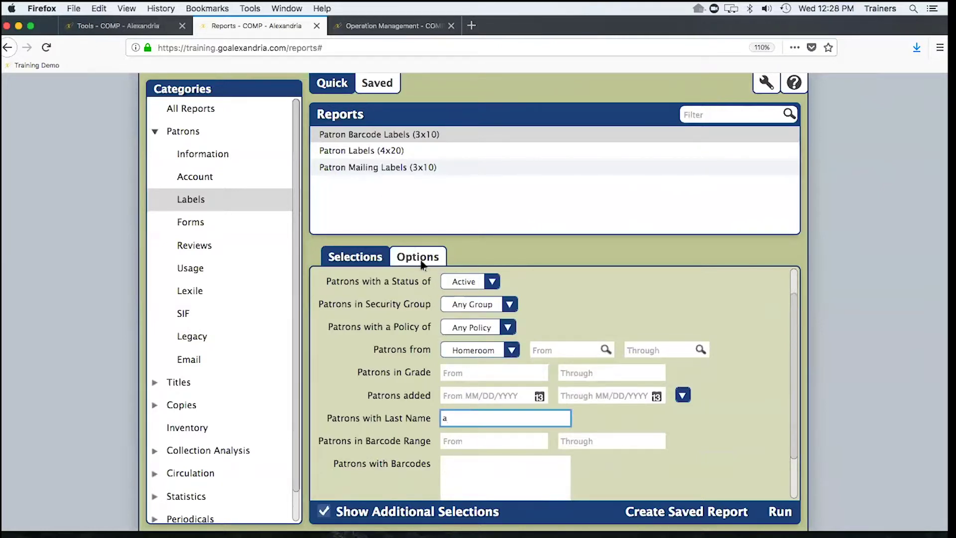
- In the label options, keep sorting by Last Name and view data choices for the empty top row
click(419, 259)
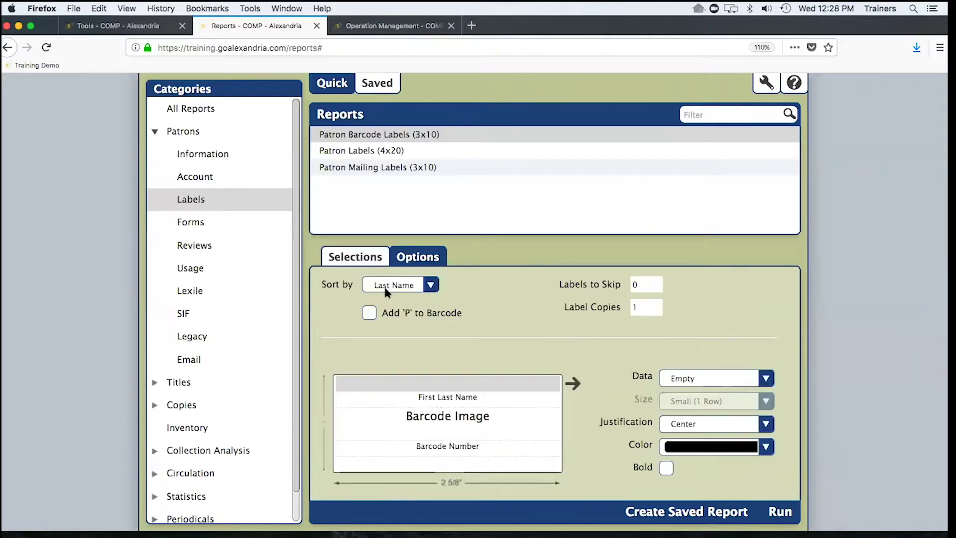
click(429, 284)
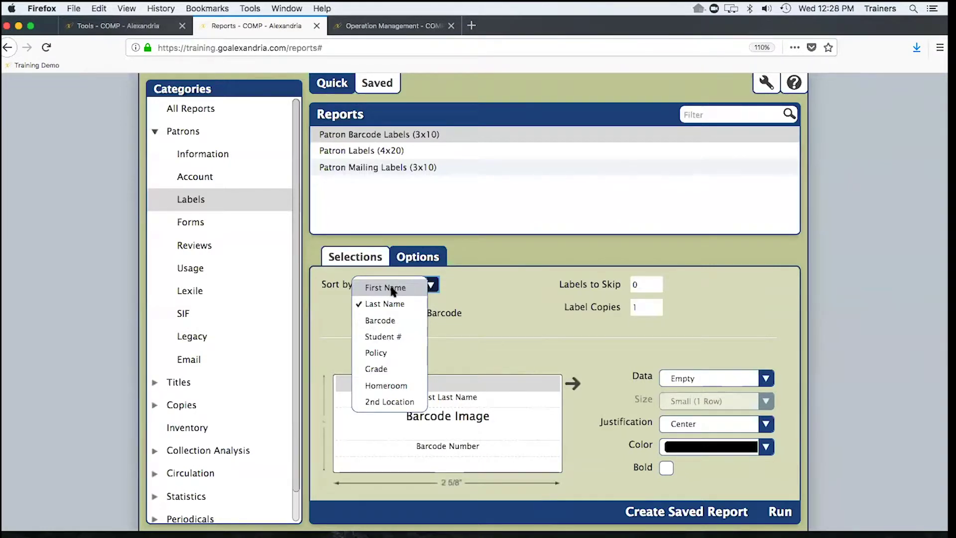
click(489, 317)
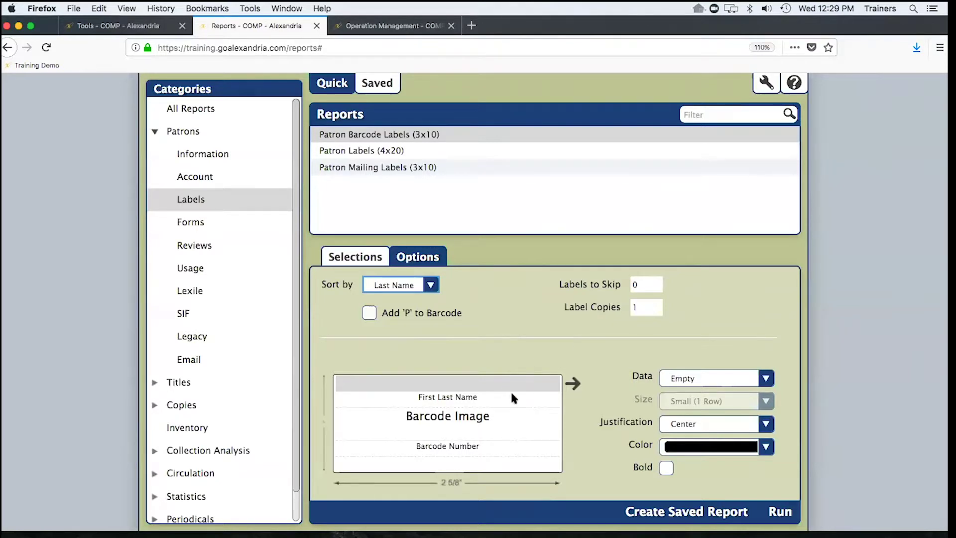
click(711, 379)
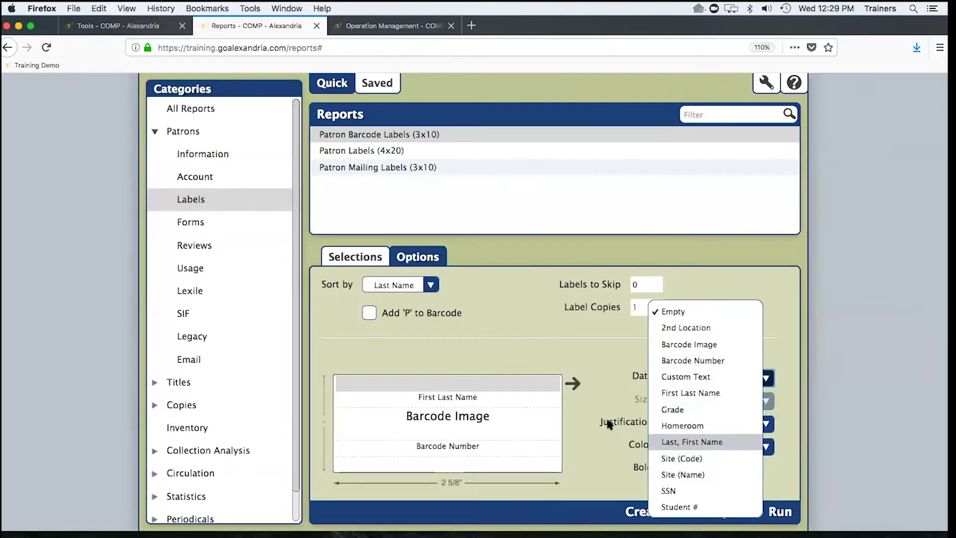
- Put Last, First Name on the top label row and set the First Last Name row to Empty
click(699, 446)
click(489, 393)
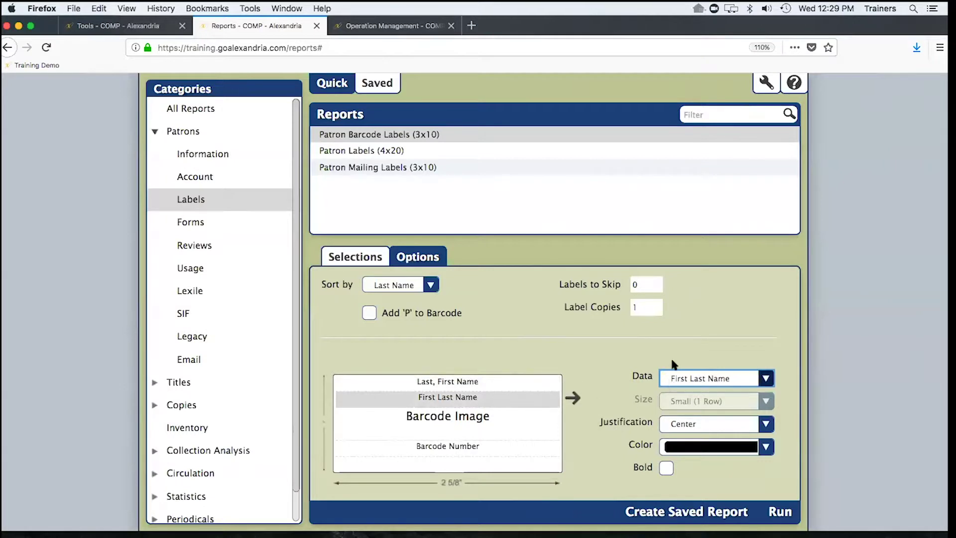
click(669, 385)
click(676, 312)
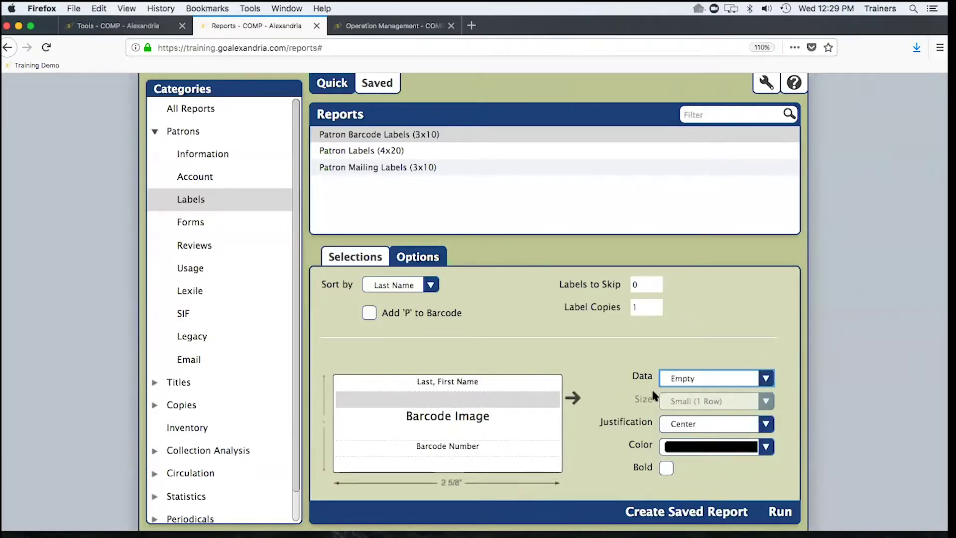
- Make the Last, First Name row Large (2 Rows), bold and red, and close the Operation Management tab
click(518, 387)
click(684, 402)
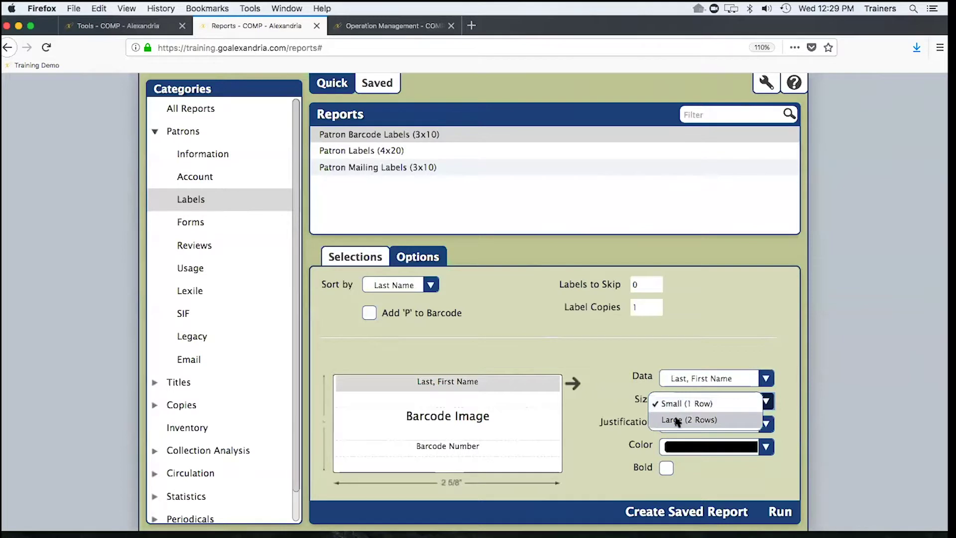
click(678, 419)
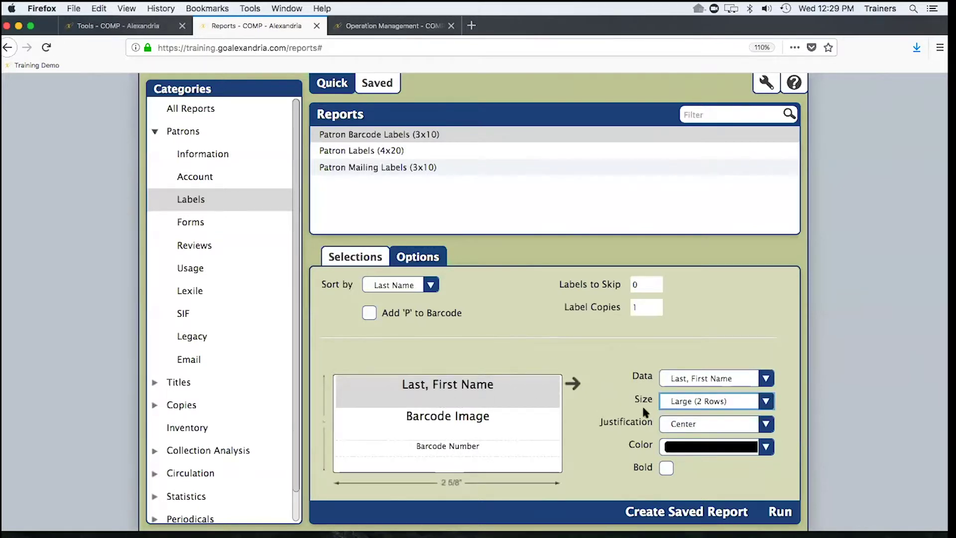
click(666, 467)
click(687, 446)
click(685, 442)
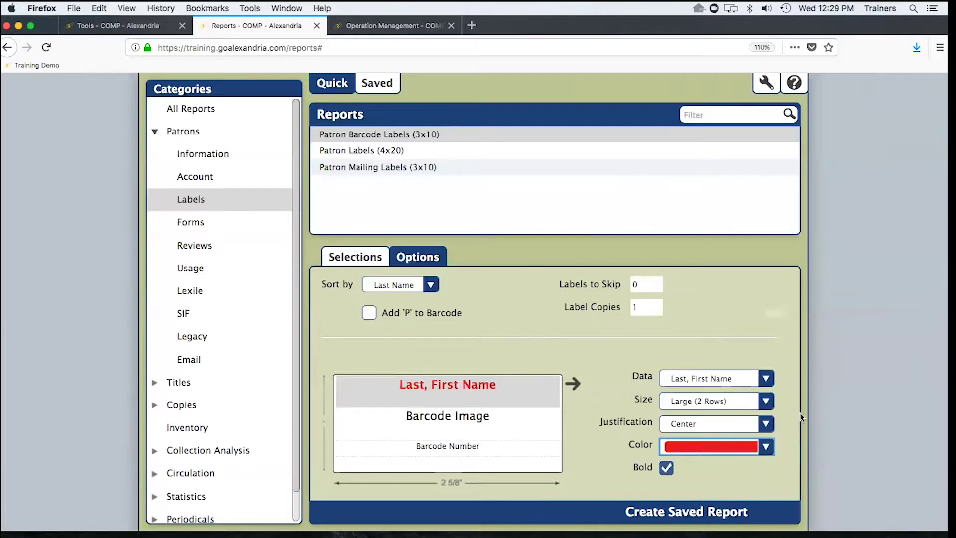
click(451, 25)
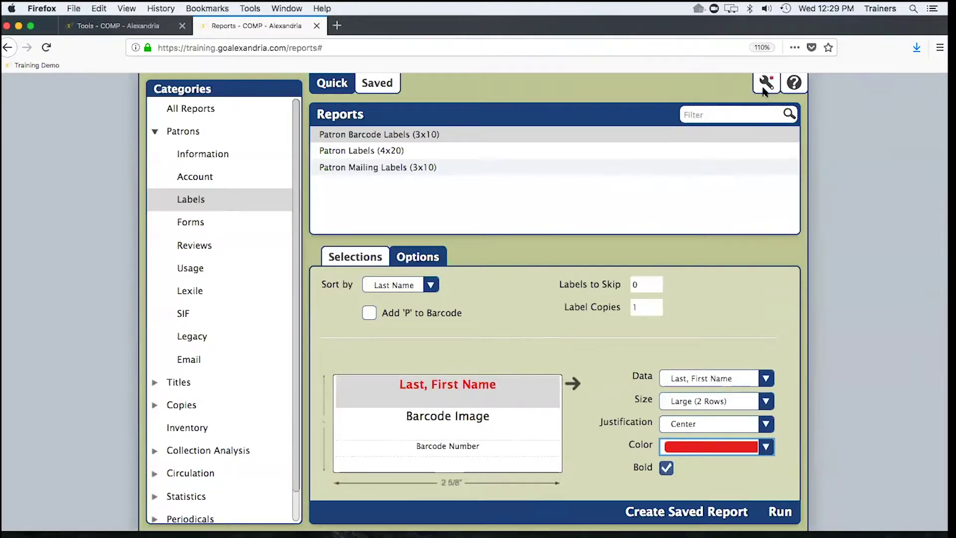
- Download the Patron Barcode Labels (3x10) PDF and always open such PDFs in Preview
click(764, 89)
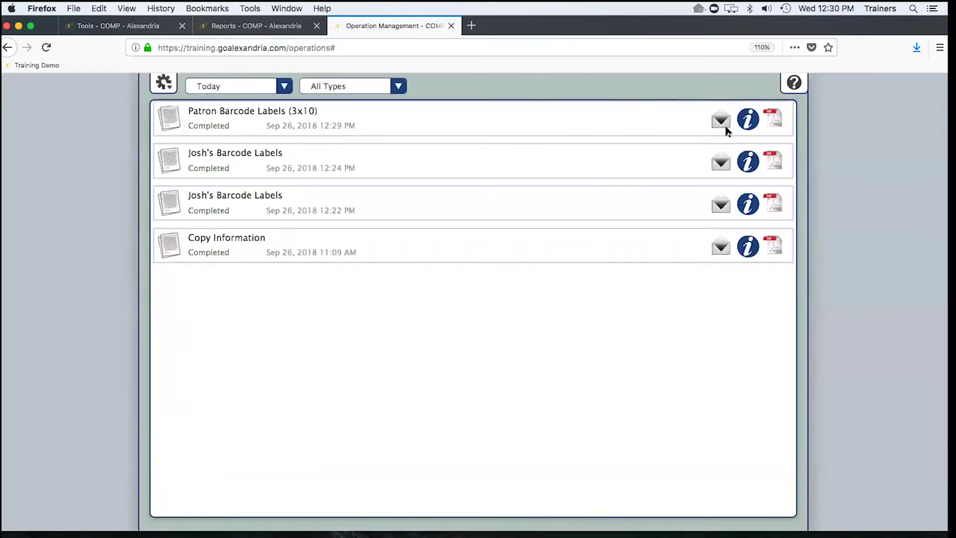
click(775, 118)
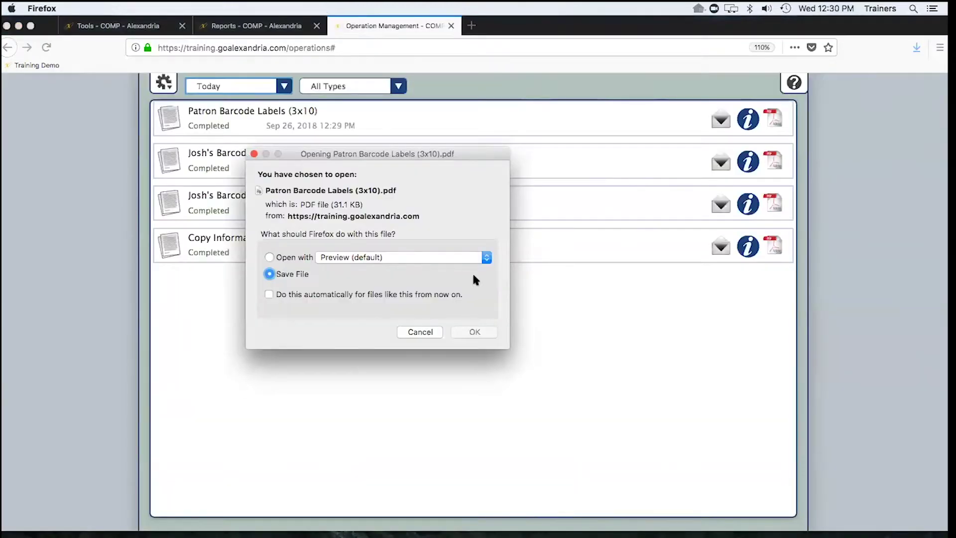
click(270, 257)
click(269, 294)
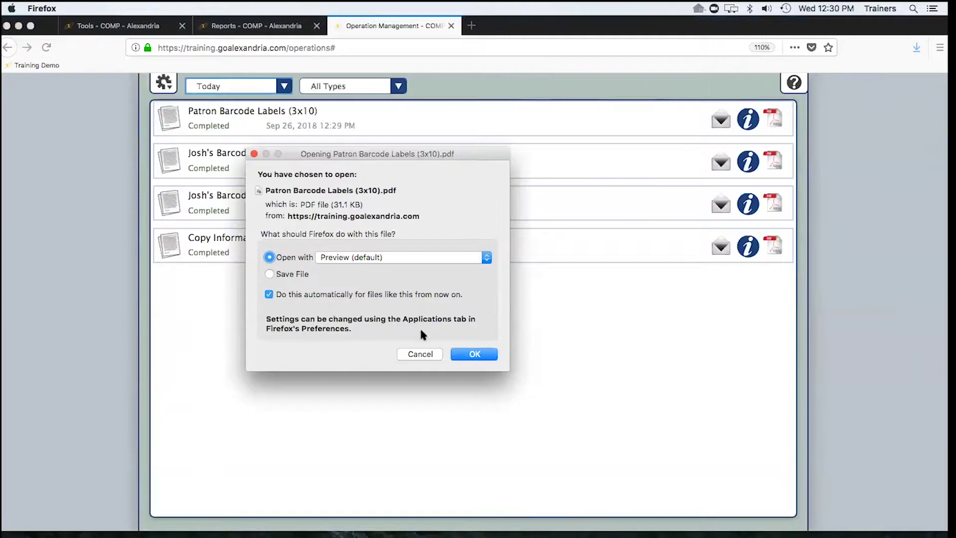
click(465, 354)
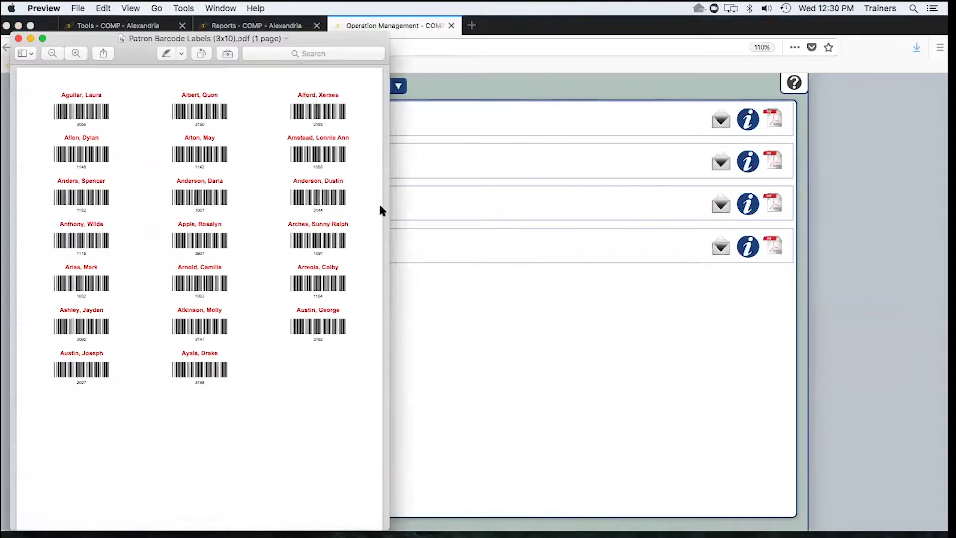
- Widen the Preview window to inspect the red-named labels, then close it and return to reports
drag(389, 209, 438, 213)
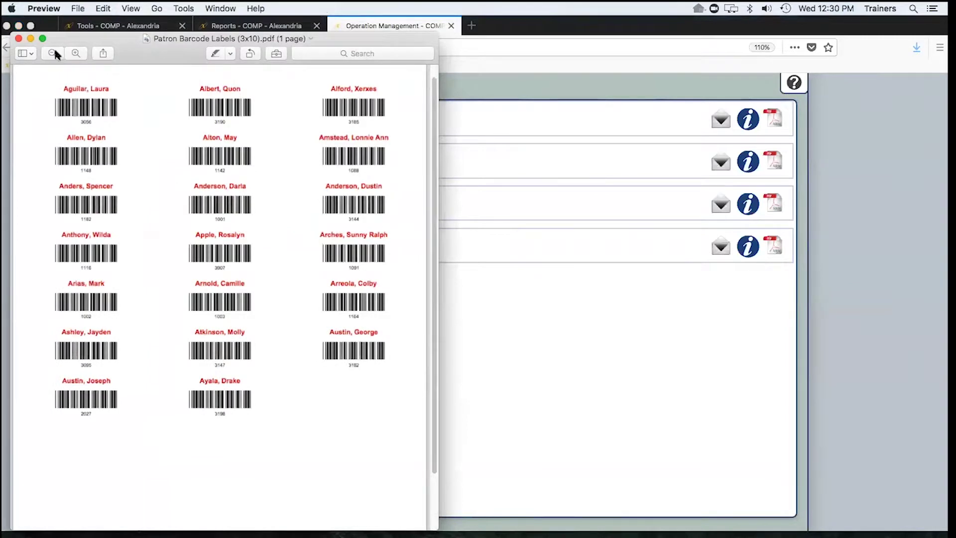
click(19, 39)
click(259, 25)
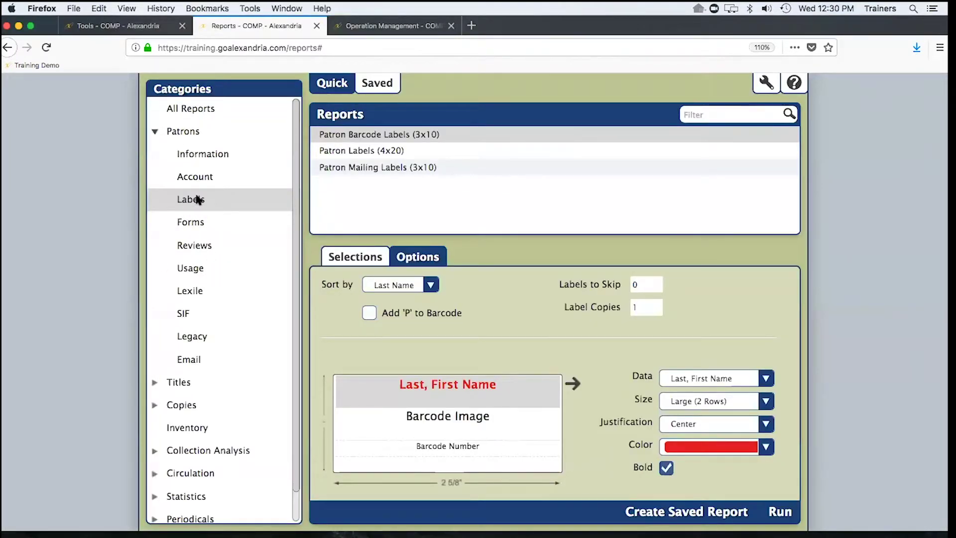
- Browse the Information, Account and Patrons report categories and select Library Cards (2x5)
click(186, 154)
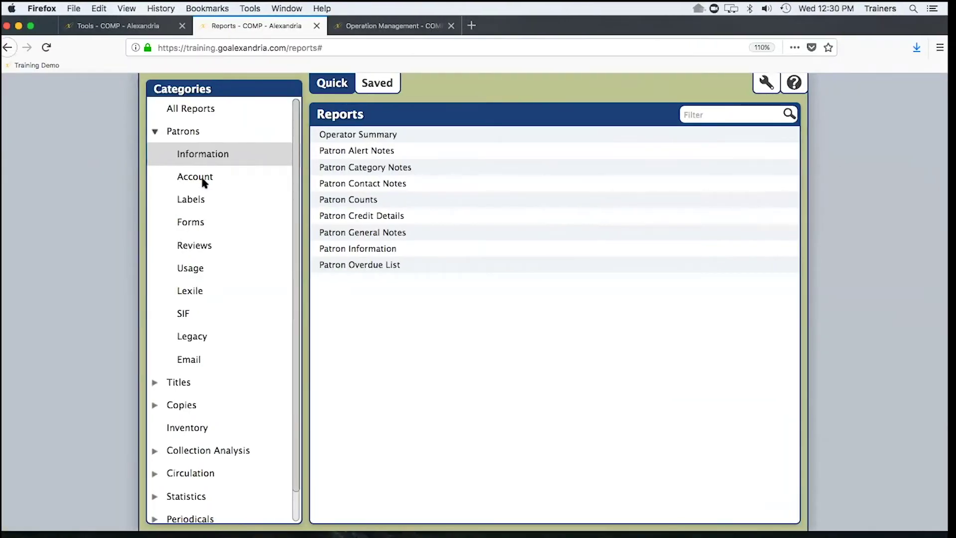
click(75, 180)
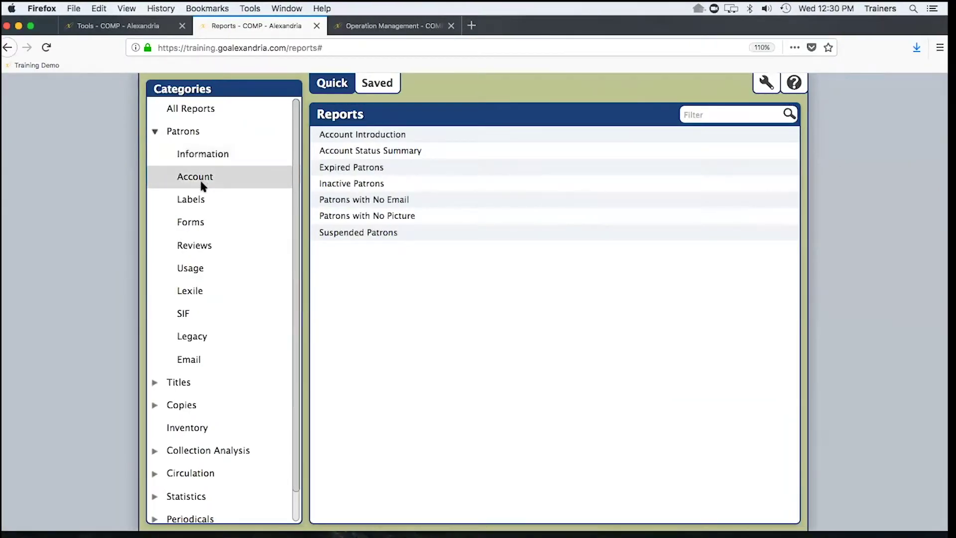
click(181, 131)
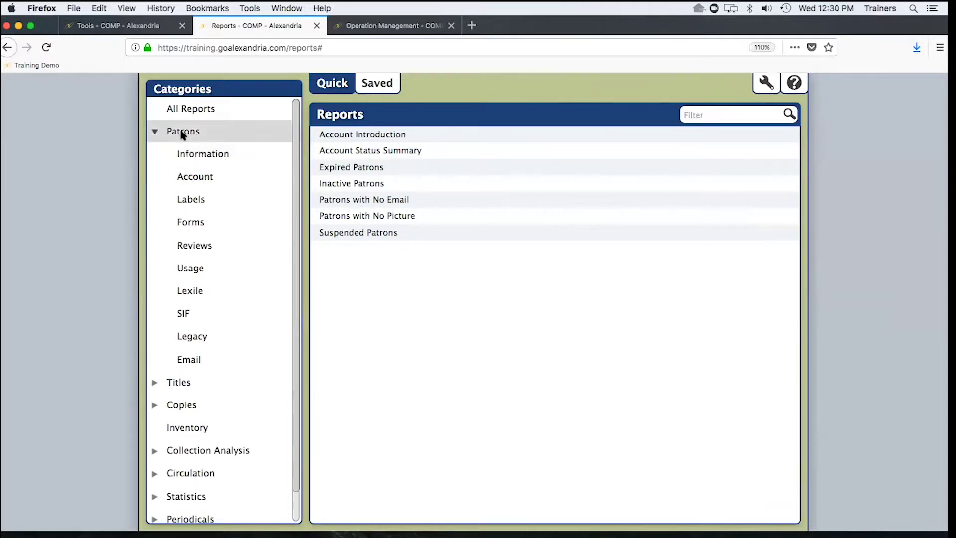
click(343, 201)
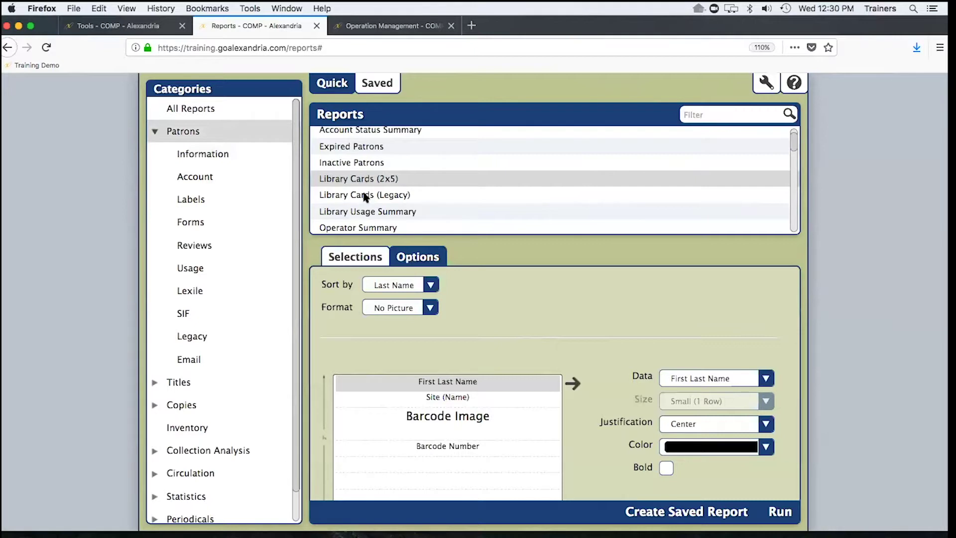
- Compare the Library Cards (Legacy) report, reselect Library Cards (2x5), and set browser zoom to 100%
click(365, 196)
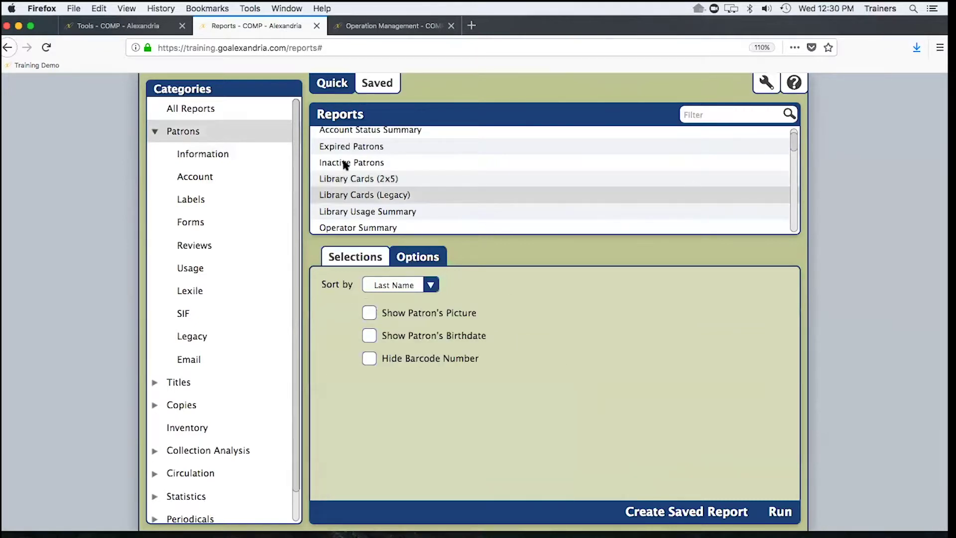
click(351, 181)
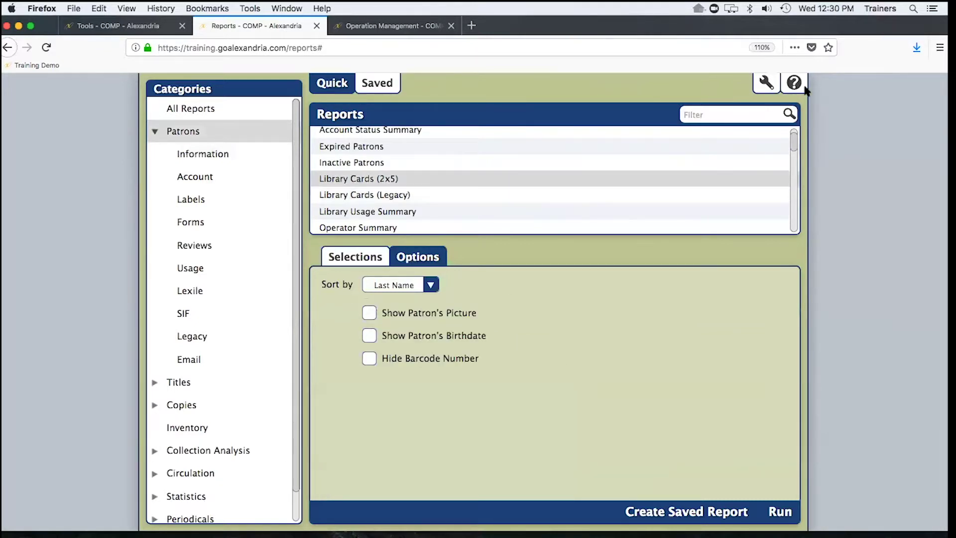
click(939, 48)
click(855, 150)
click(585, 271)
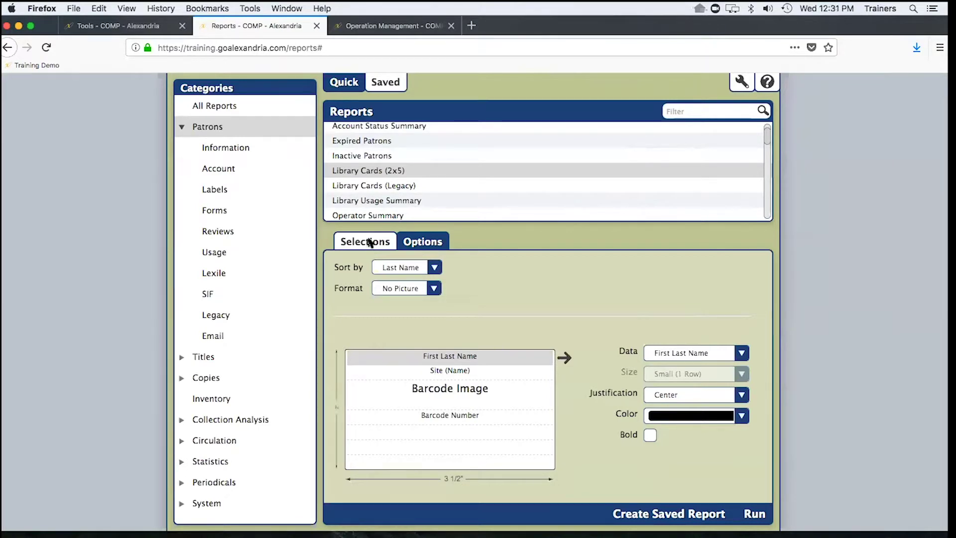
- Turn on Show Additional Selections for last name, barcode range and barcodes, then return to Options
click(370, 243)
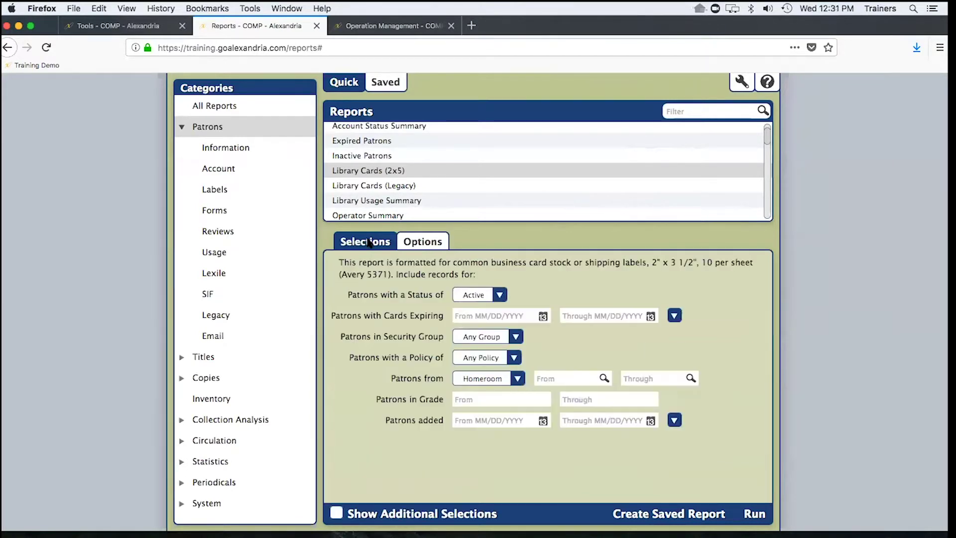
click(482, 401)
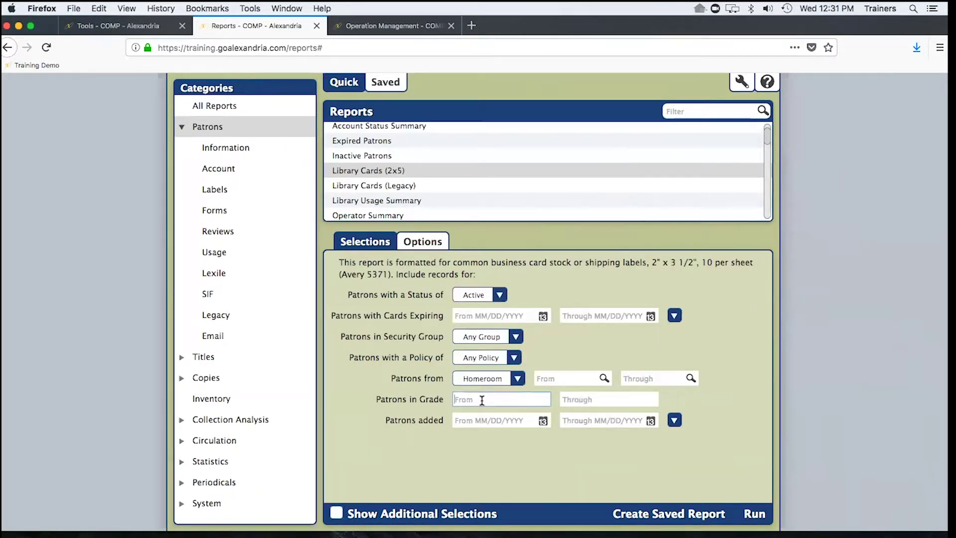
click(336, 512)
click(476, 442)
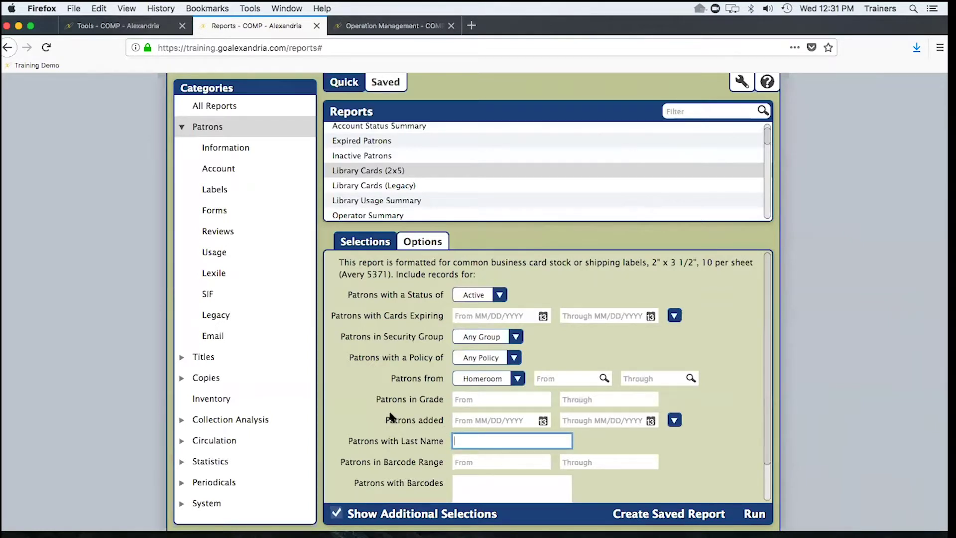
scroll(391, 418, down, 2)
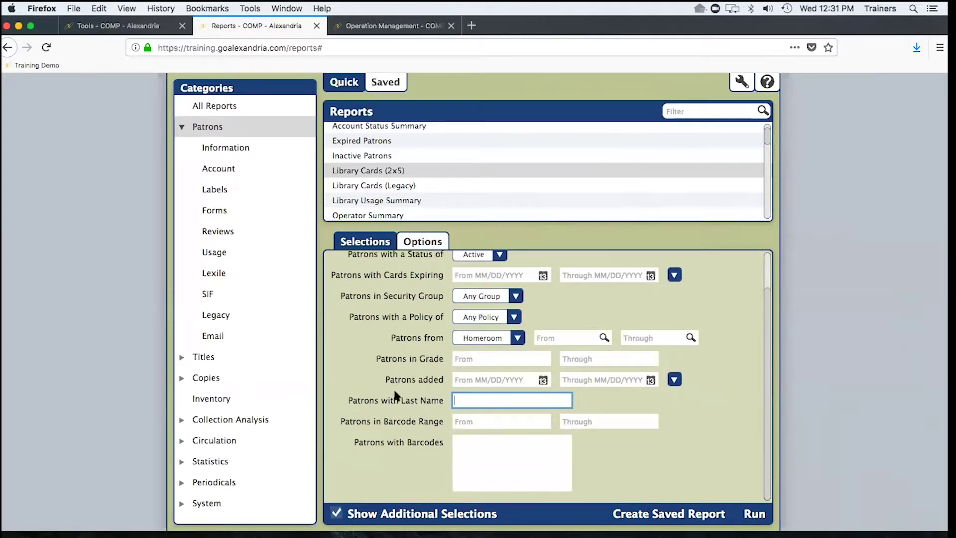
scroll(394, 395, up, 2)
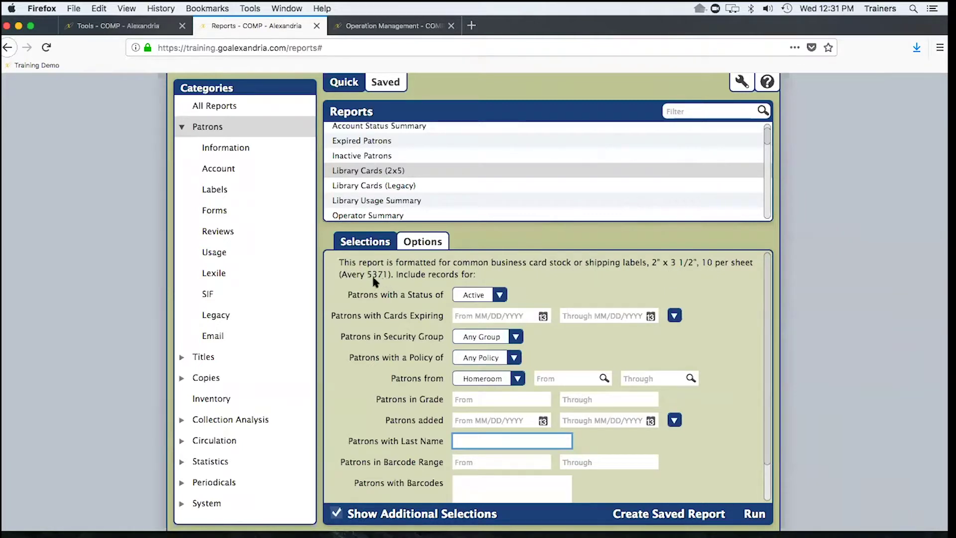
click(420, 243)
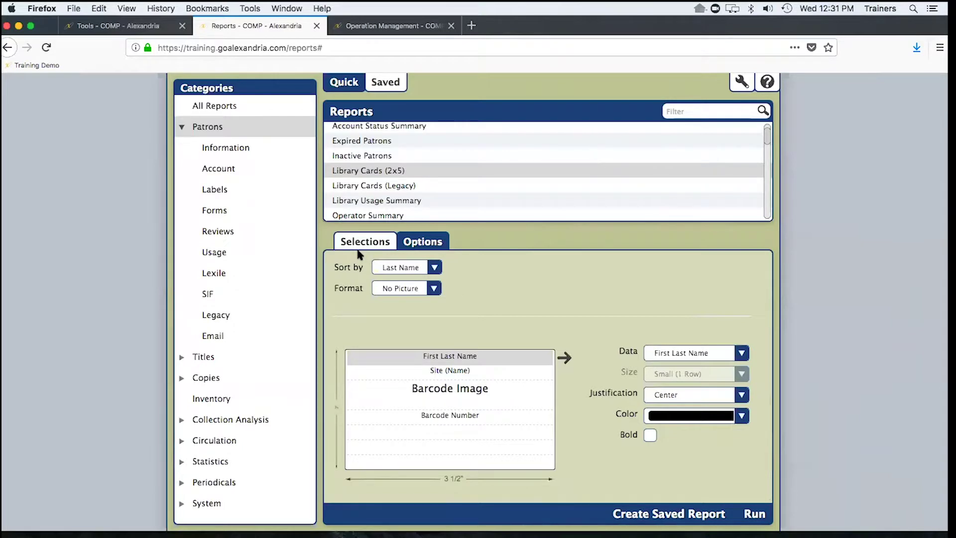
- Change the Library Cards (2x5) Format from No Picture to With Picture
click(408, 287)
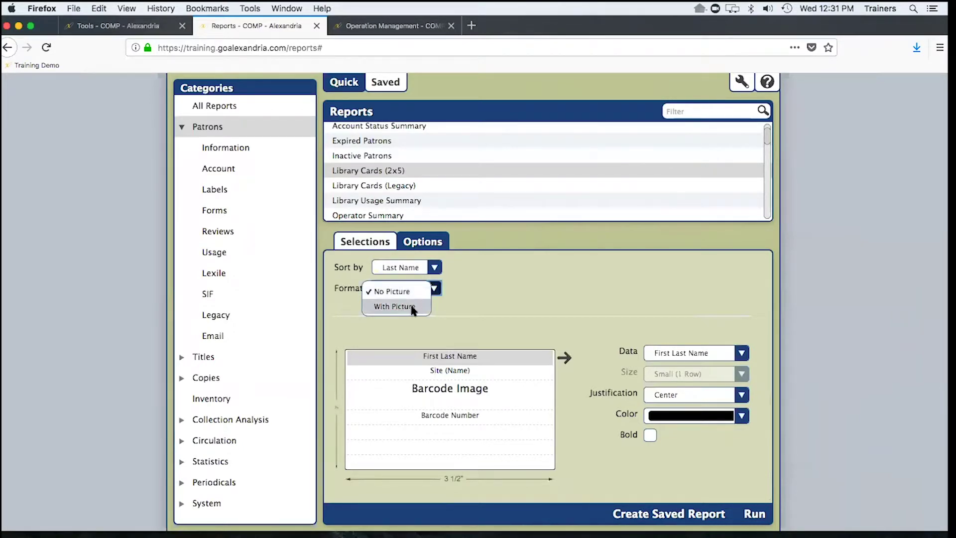
click(411, 309)
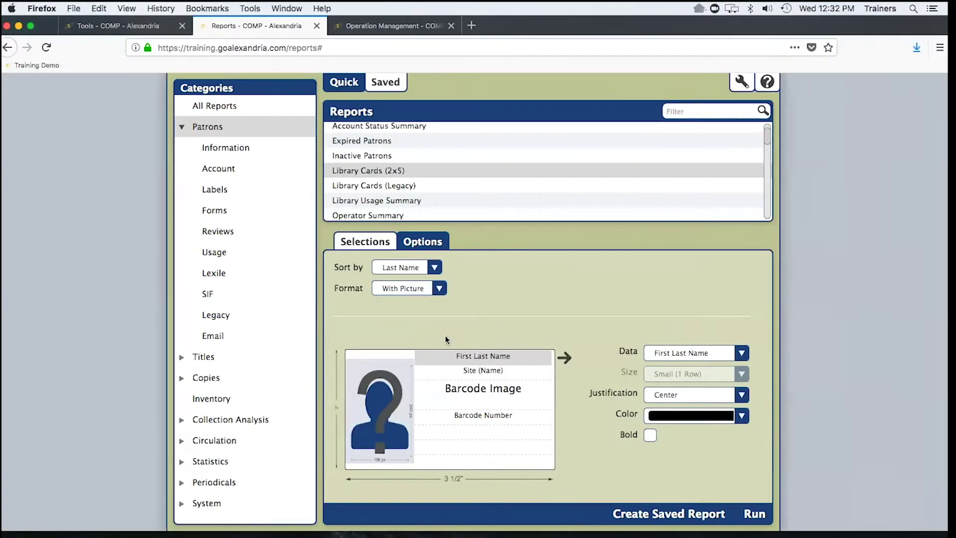
scroll(381, 177, up, 1)
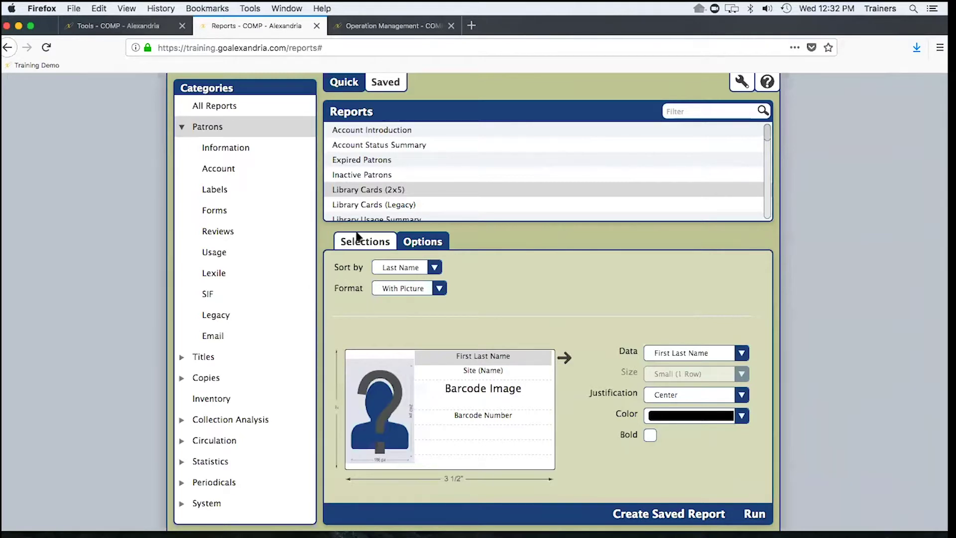
- Select the Account Status Summary report and toggle Show Additional Selections on, then off again
click(384, 147)
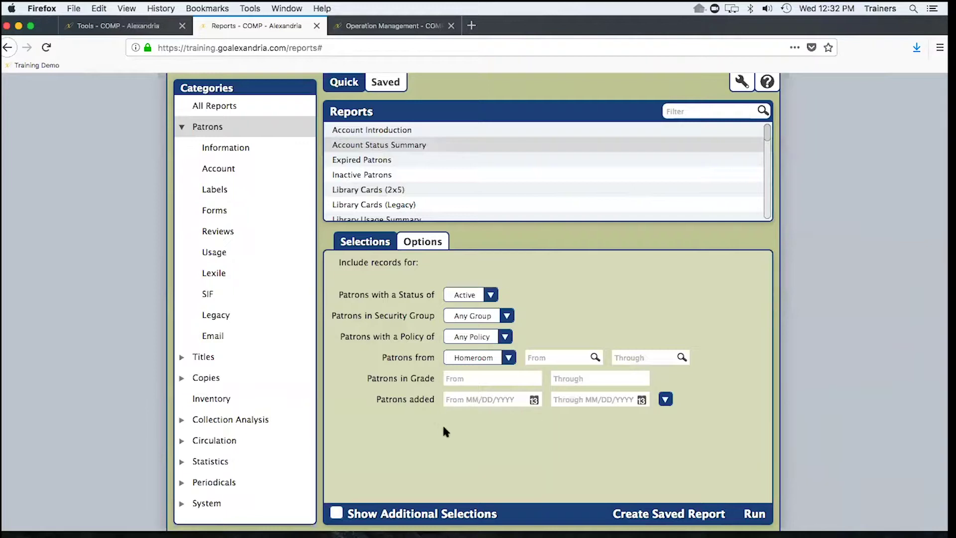
click(337, 513)
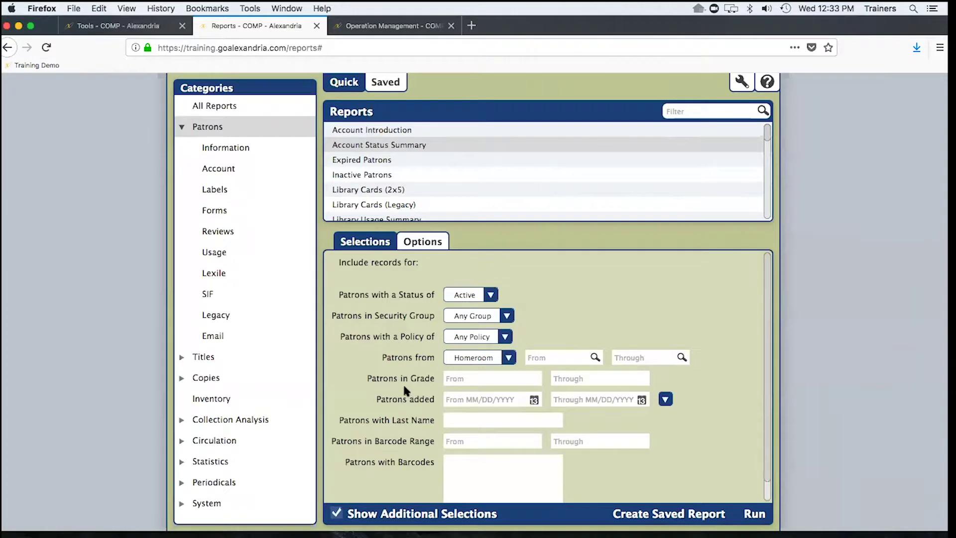
scroll(368, 180, down, 1)
scroll(368, 181, up, 1)
click(373, 131)
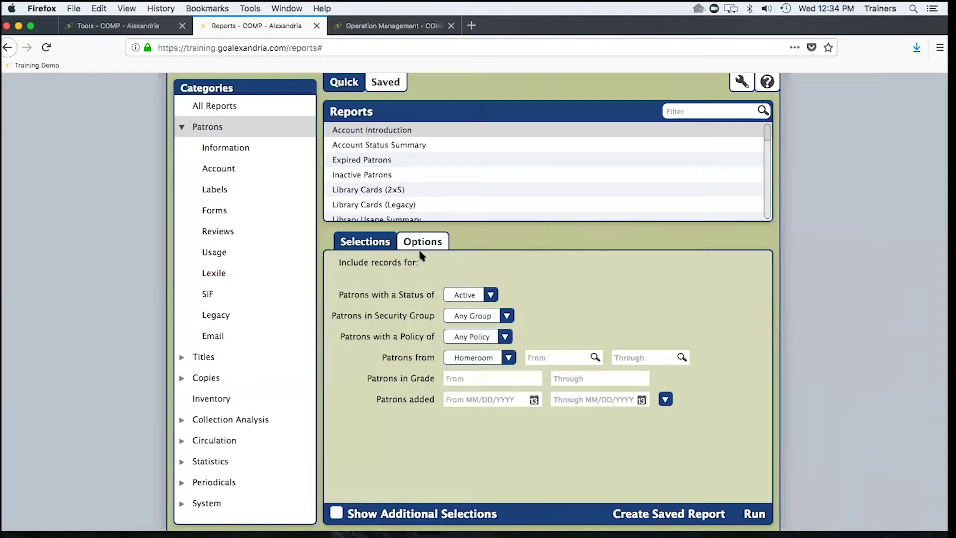
- Limit the Account Introduction report to homerooms Apple through Apple and show its sort and format options
click(596, 354)
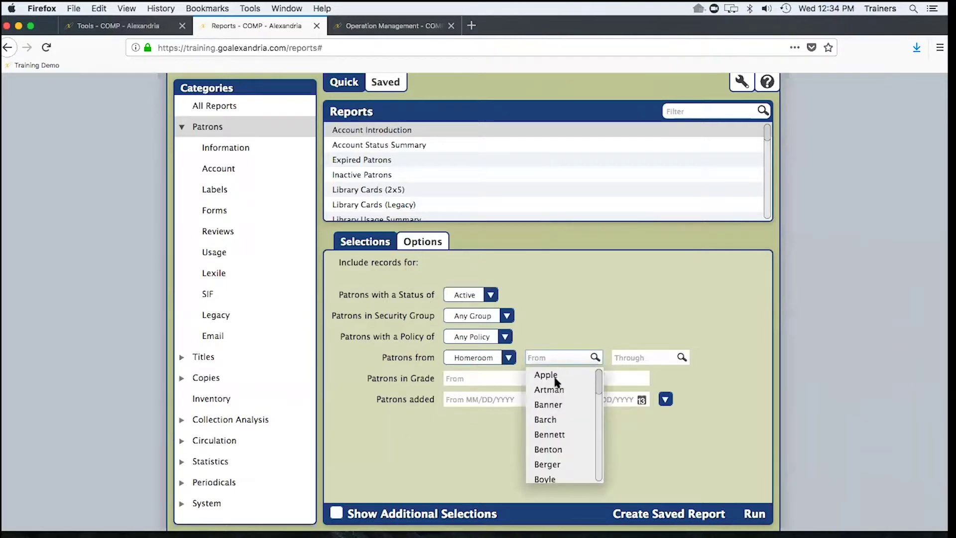
click(546, 375)
click(681, 357)
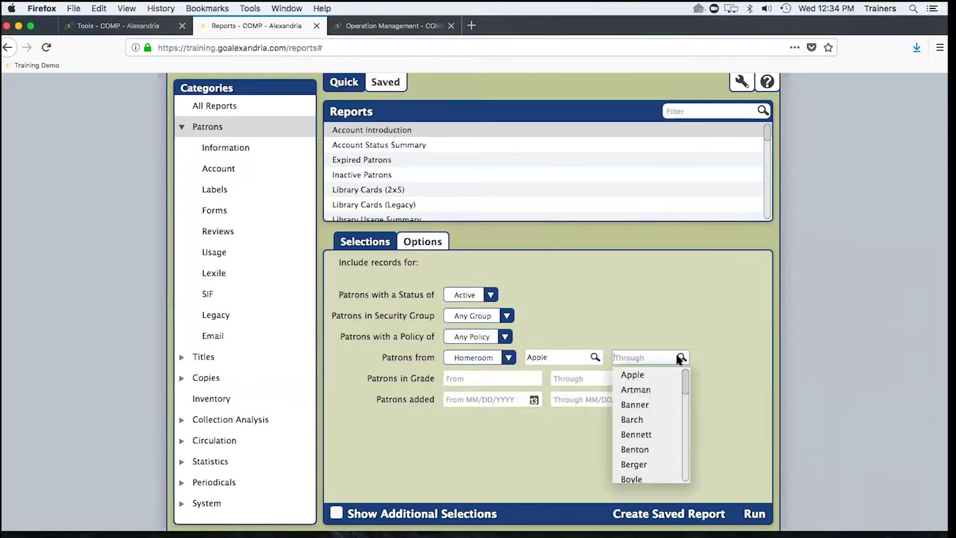
click(631, 374)
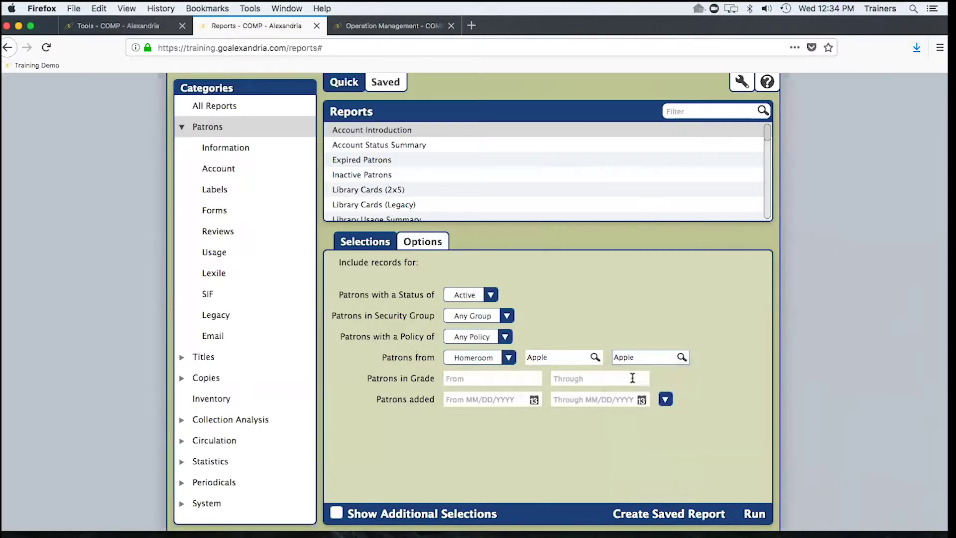
click(426, 241)
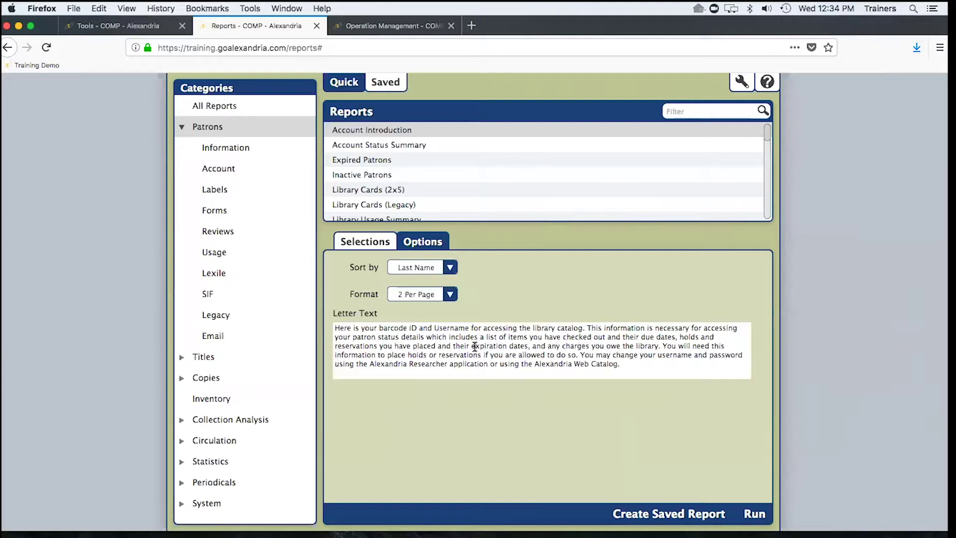
click(445, 296)
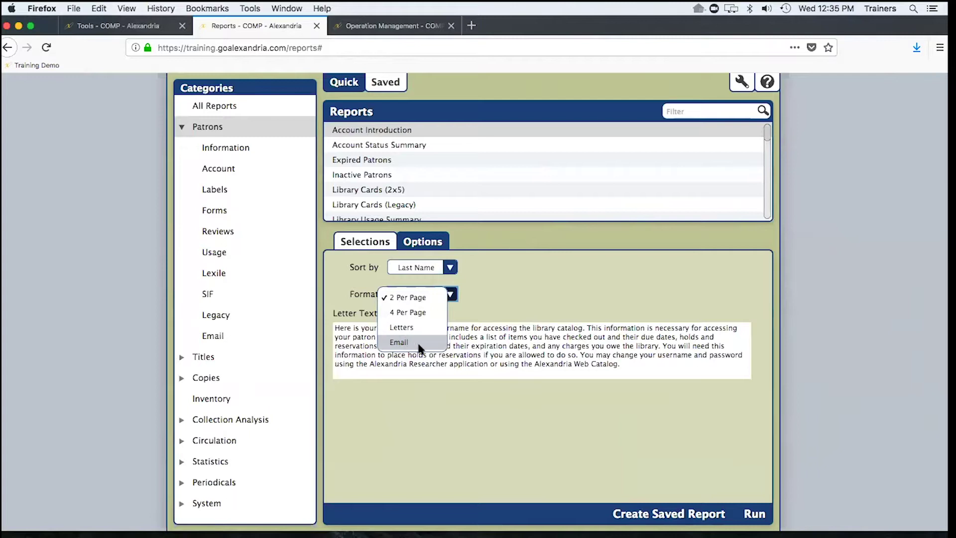
click(462, 270)
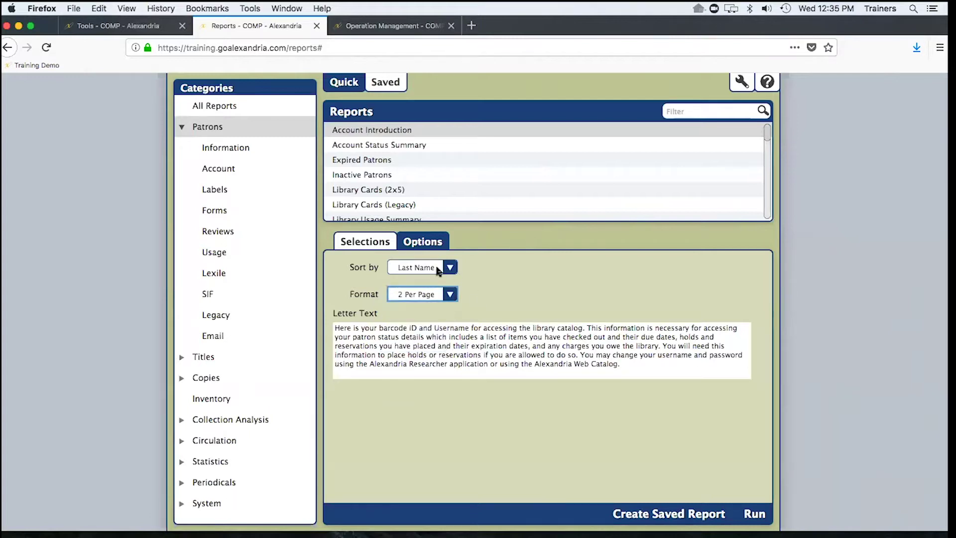
click(447, 270)
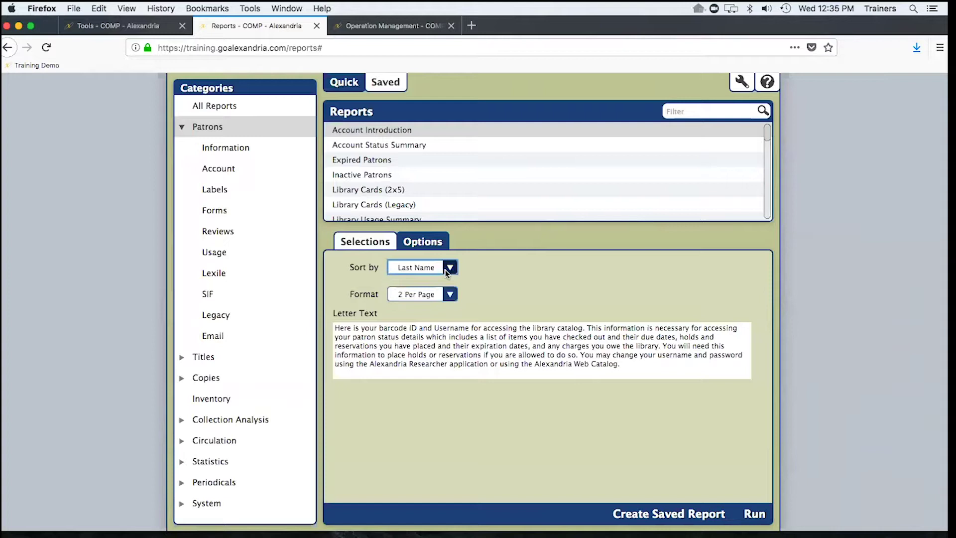
click(445, 270)
click(478, 289)
- Open the completed Account Introduction report's PDF in Preview from Operation Management
click(741, 81)
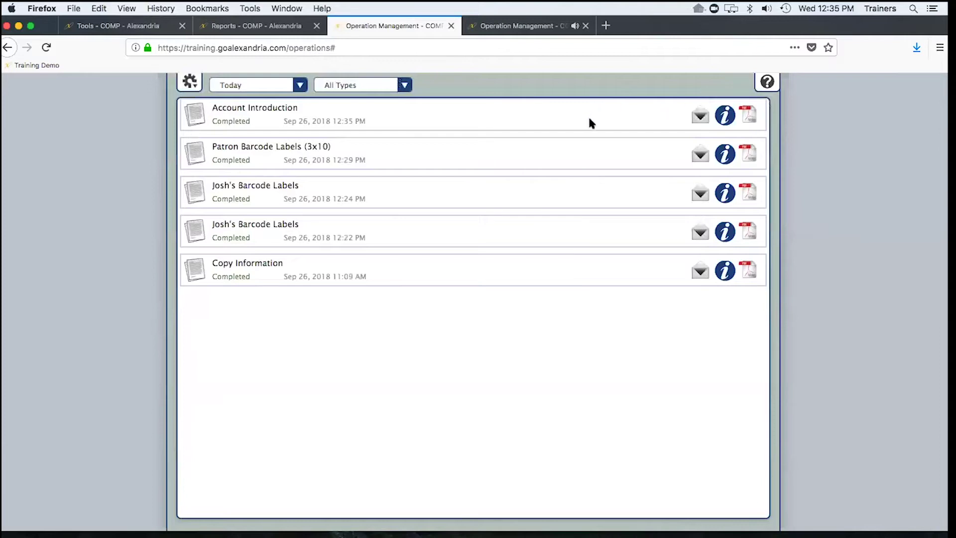
click(752, 124)
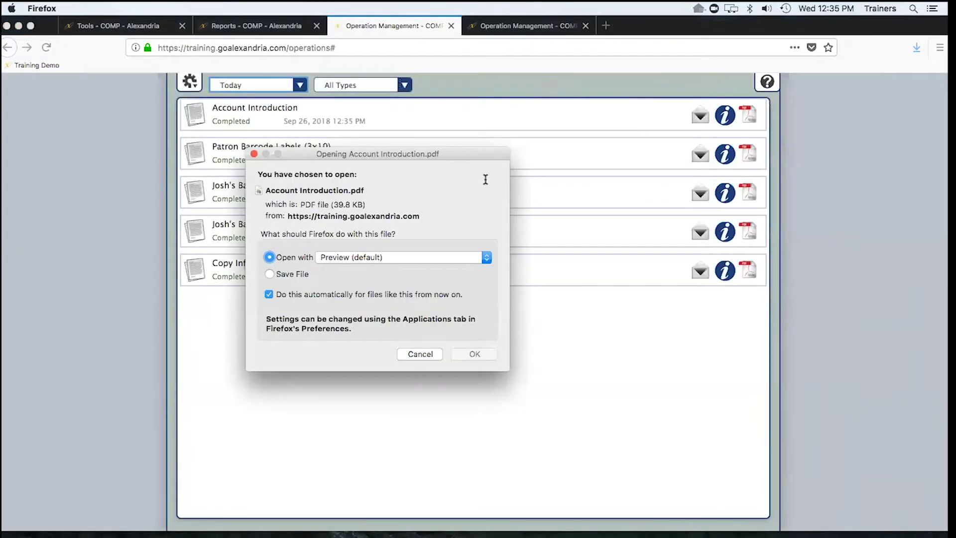
click(470, 354)
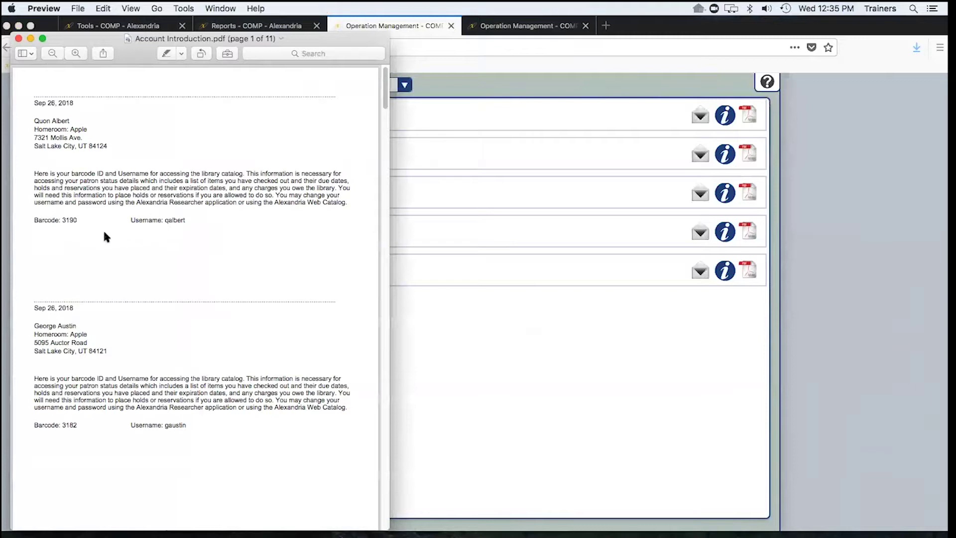
- Look over the Account Introduction PDF, then close it in Preview
scroll(102, 228, down, 3)
scroll(105, 231, up, 2)
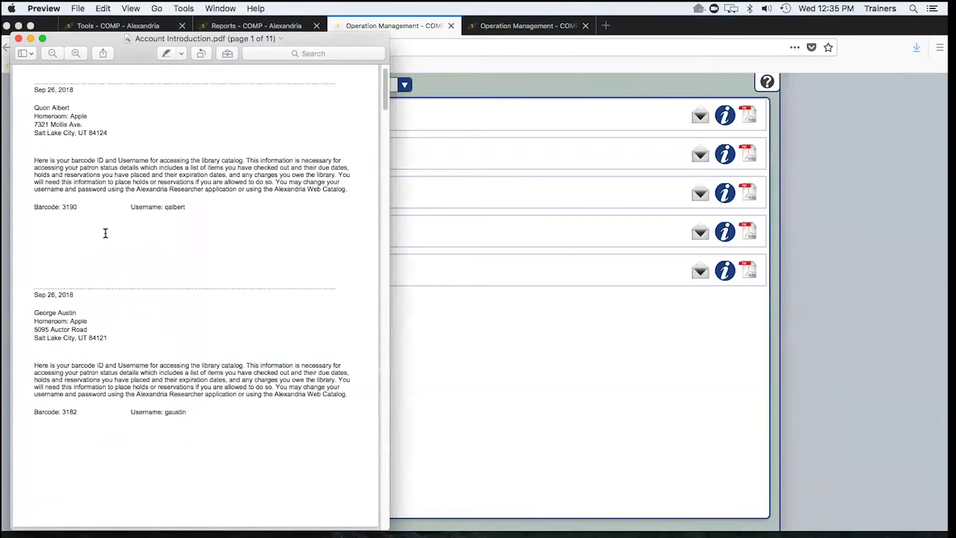
scroll(106, 233, up, 1)
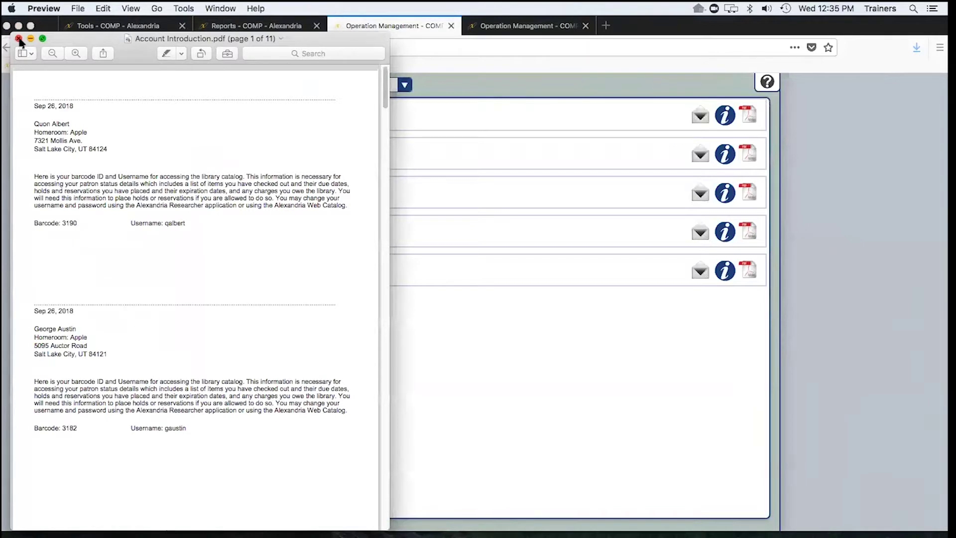
click(19, 38)
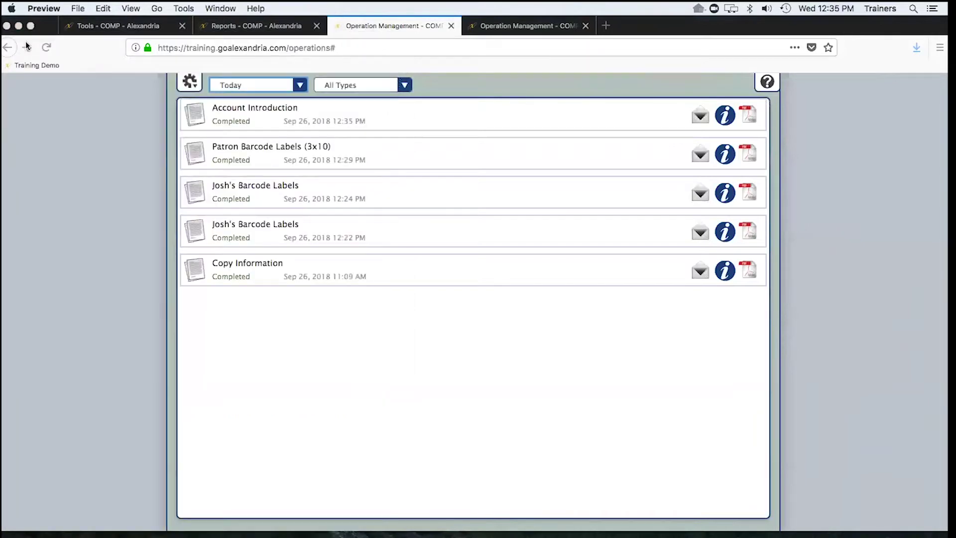
- Close the extra Operation Management tabs to get back to the reports
click(444, 25)
click(445, 25)
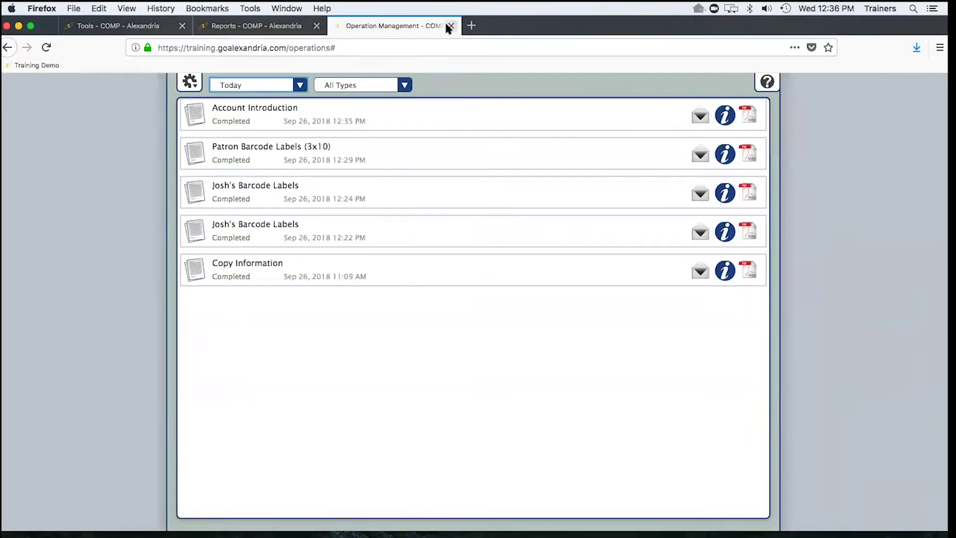
click(450, 26)
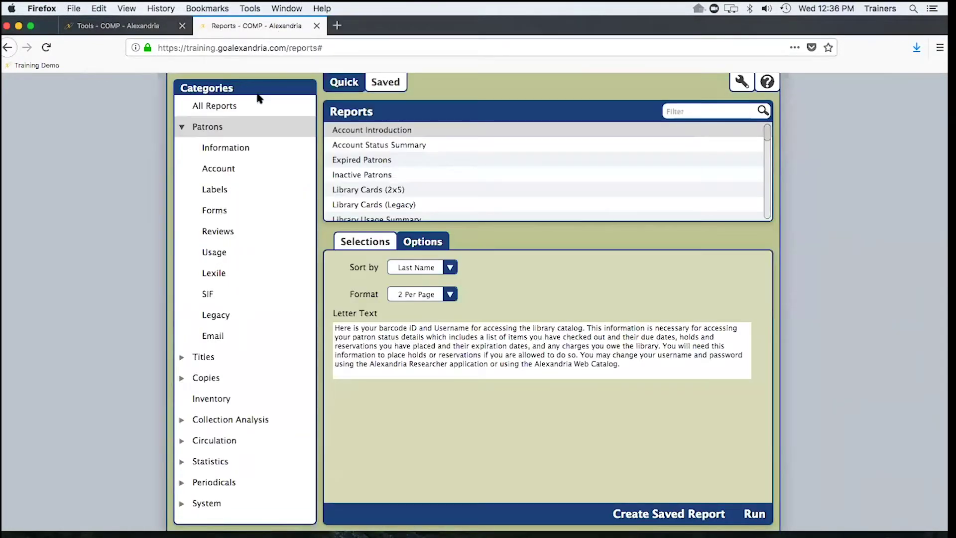
- Switch to the presentation and advance to the On-Going Report Needs Throughout the Year slide
key(ctrl+Right)
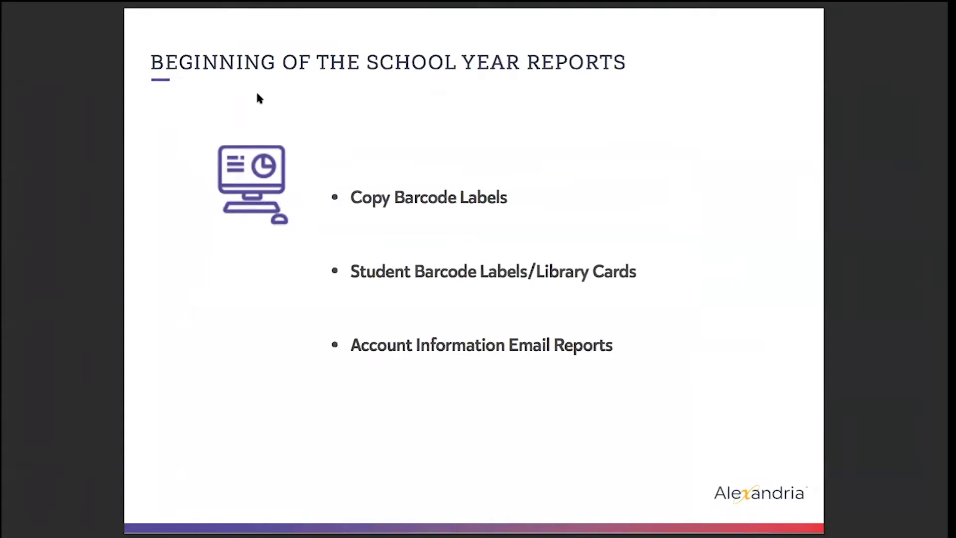
key(Right)
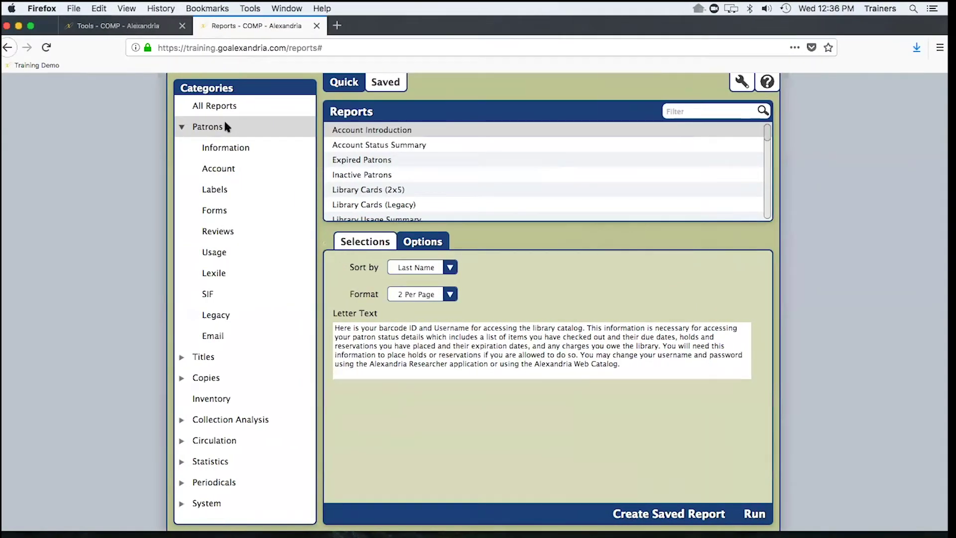
- Collapse Patrons and narrow the report list to Circulation's four Holds reports
click(182, 129)
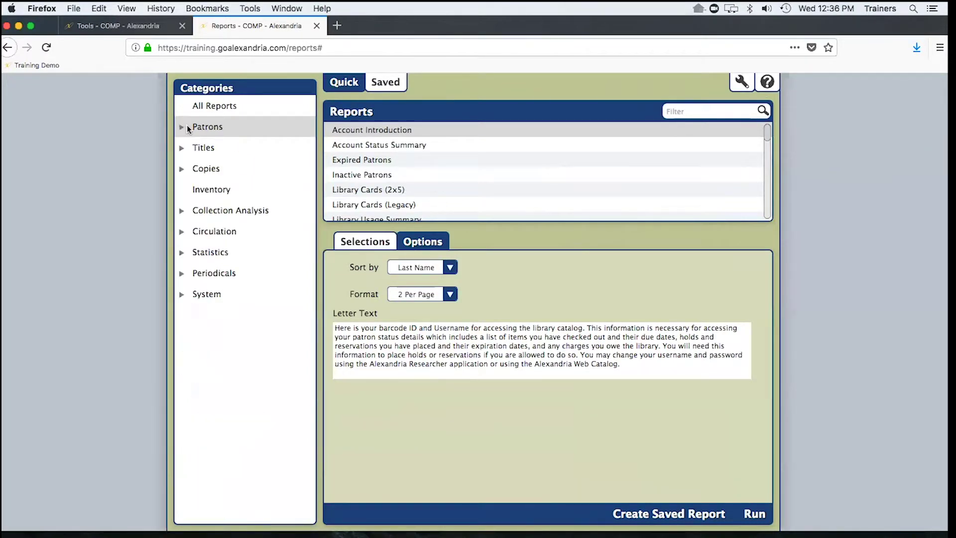
click(214, 233)
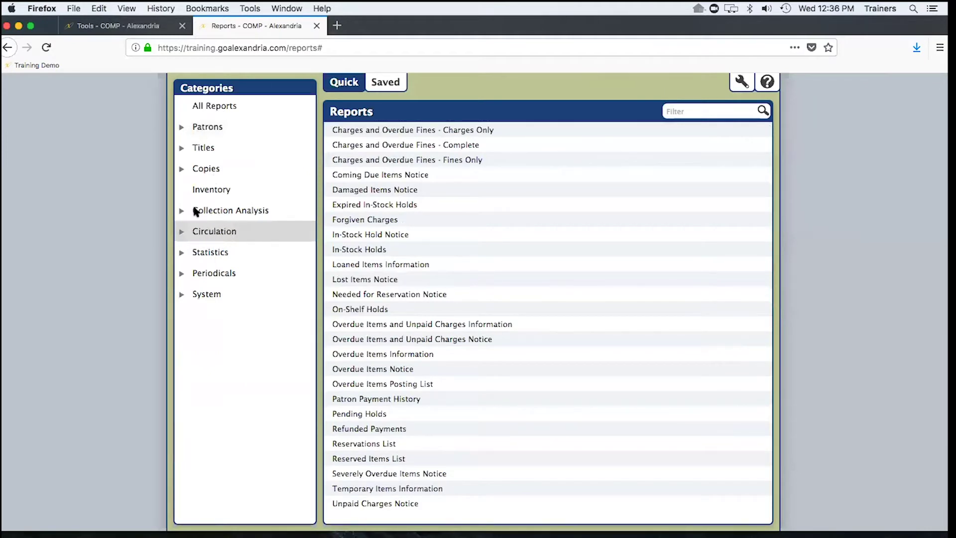
click(182, 233)
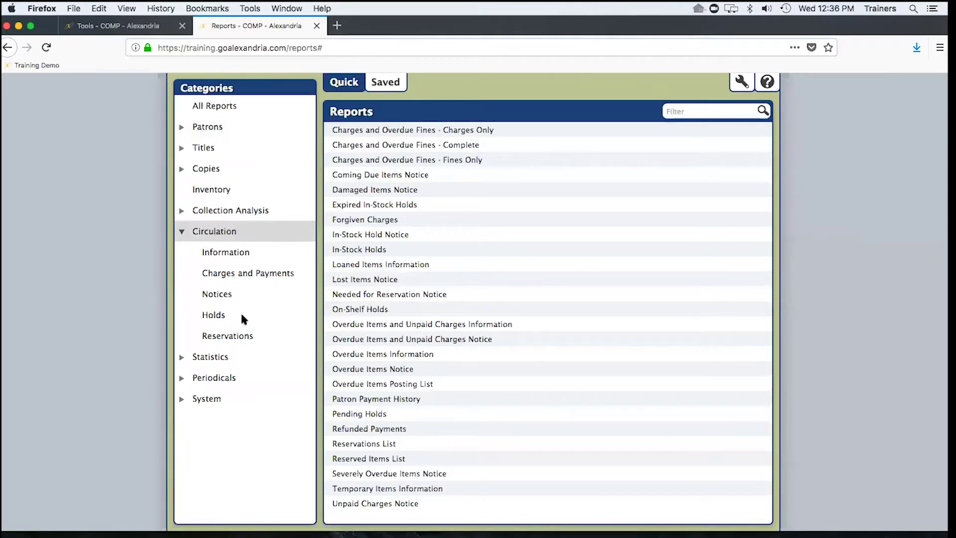
click(225, 314)
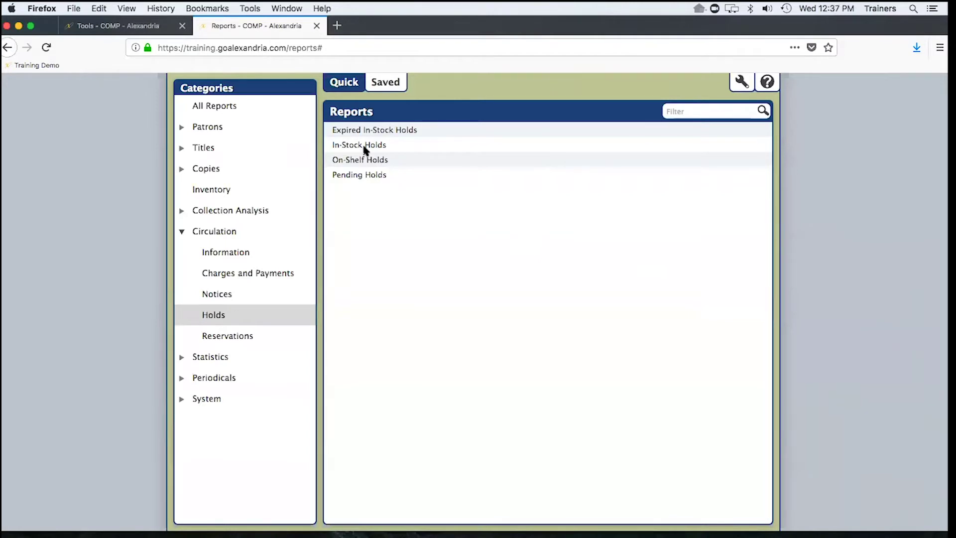
- Make the Pending Holds report sort by Homeroom with a page break on each major sort
click(352, 175)
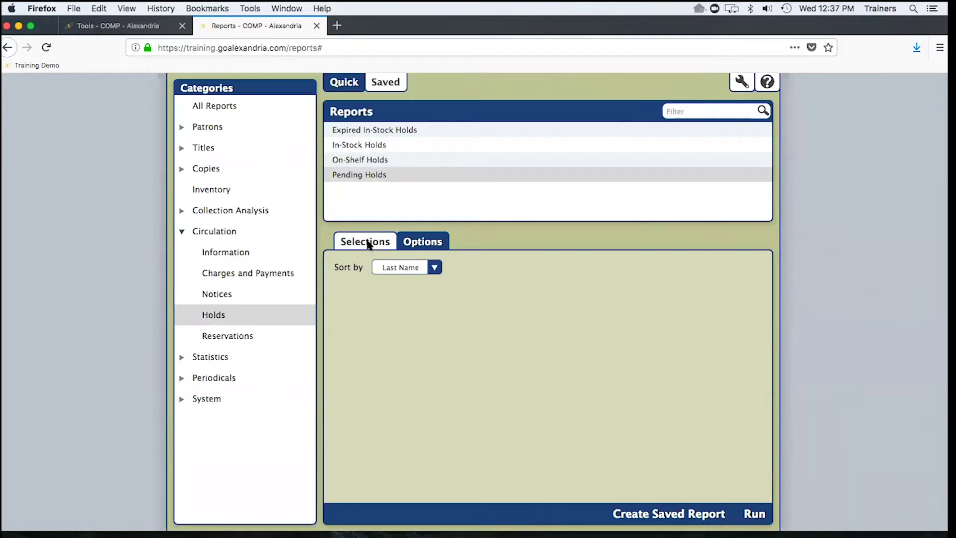
click(368, 243)
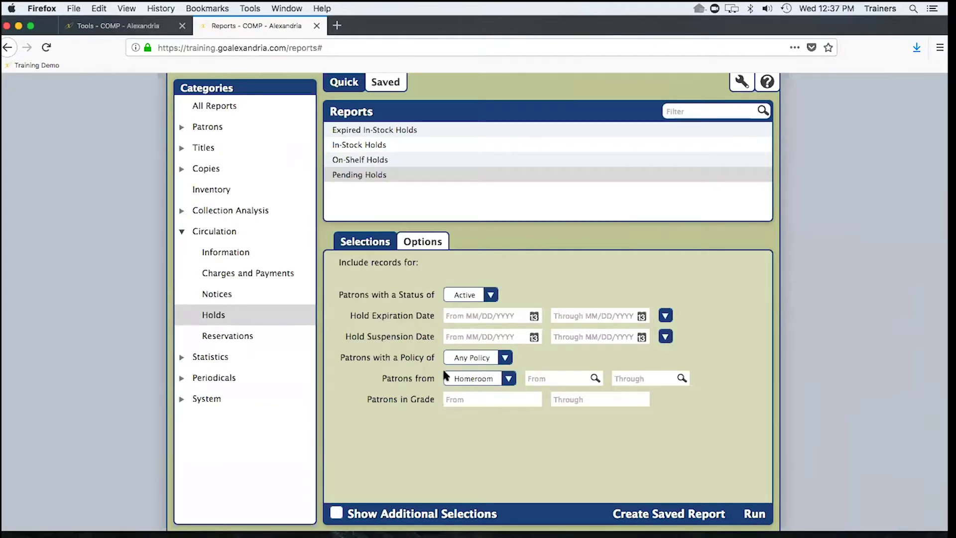
click(425, 242)
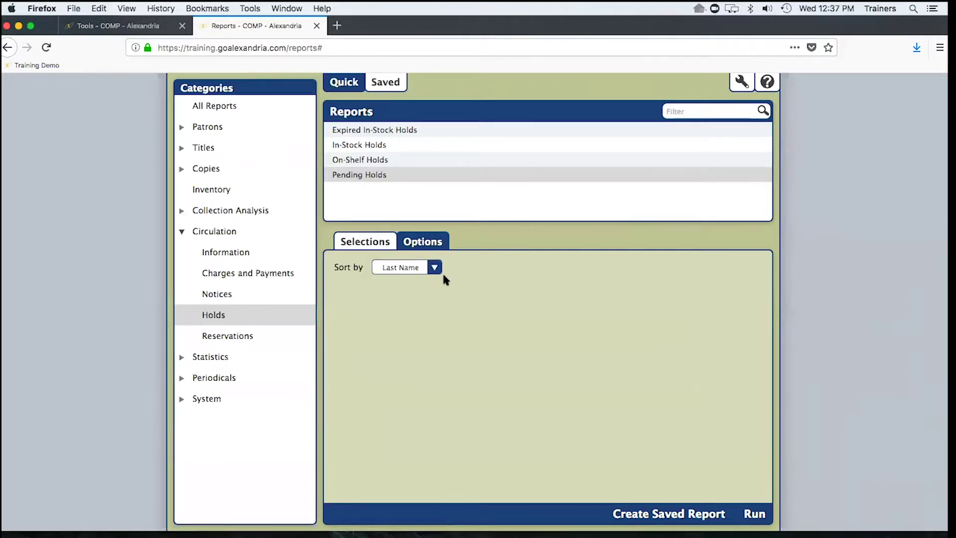
click(436, 267)
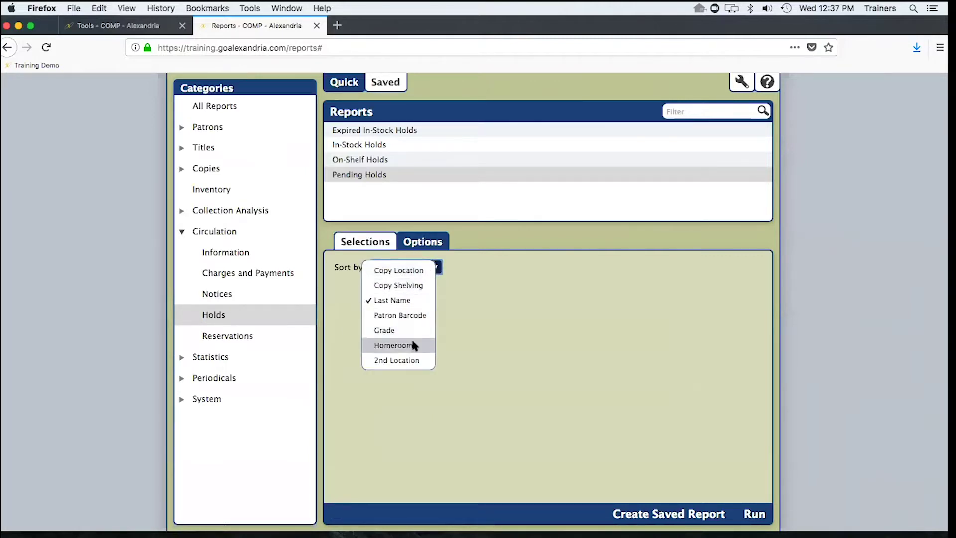
click(403, 348)
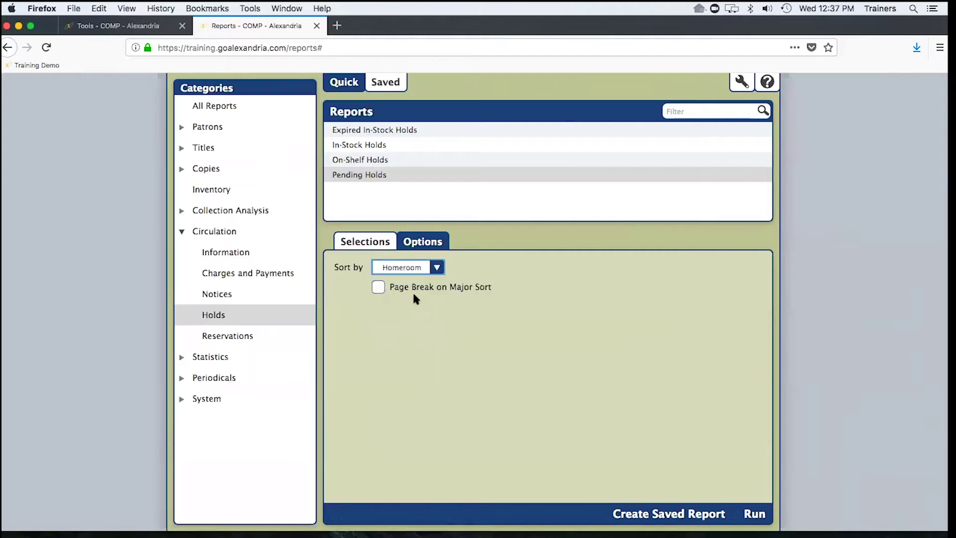
click(381, 284)
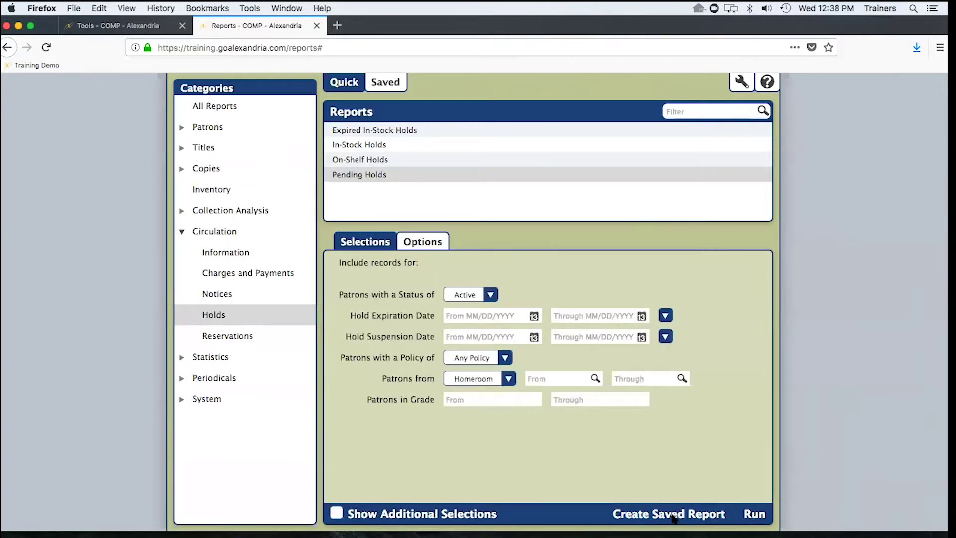
- Save the Pending Holds setup as a report named with the owner's name plus 'Homeroom Pending Holds'
click(672, 515)
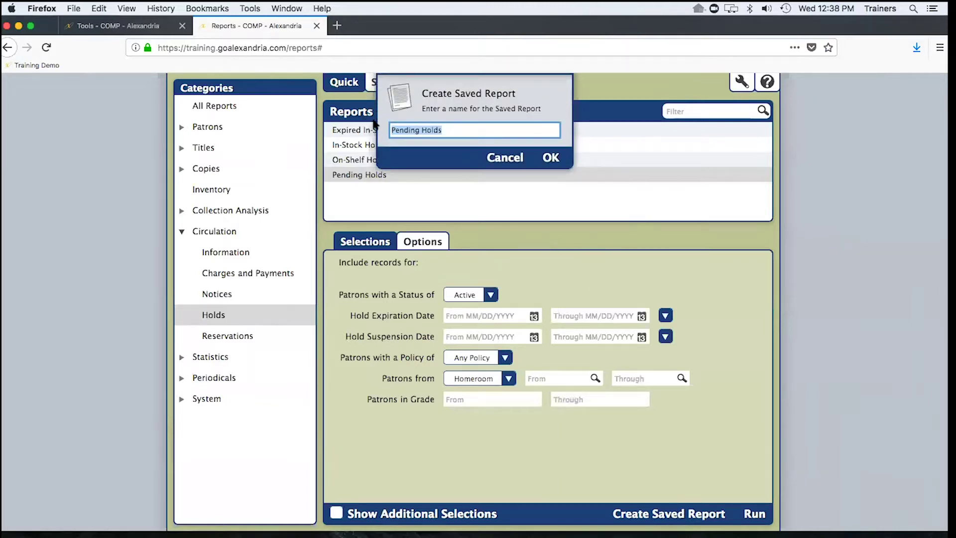
click(394, 132)
text(Homeroom)
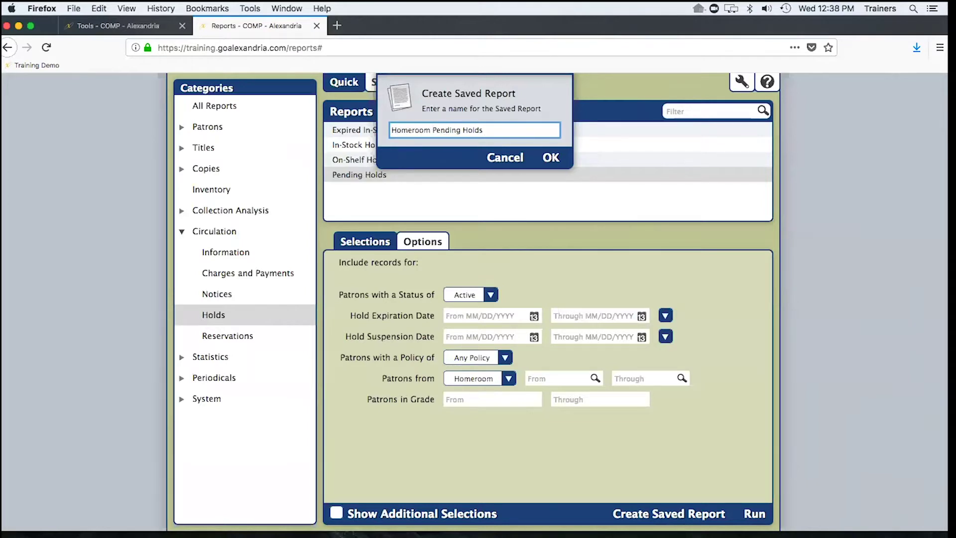
click(394, 132)
text(Joshs's)
click(550, 158)
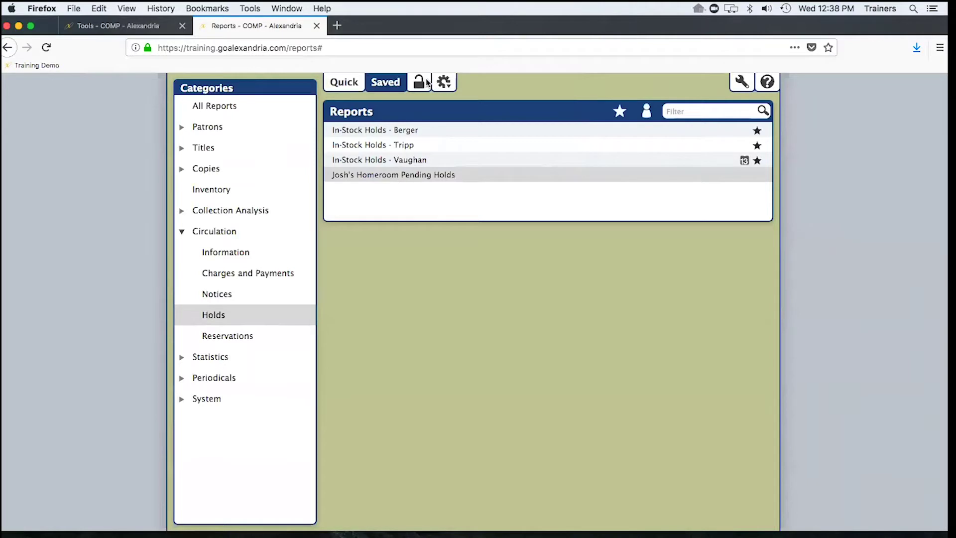
- Schedule the saved Homeroom Pending Holds report to run daily at 8:00 AM
click(398, 175)
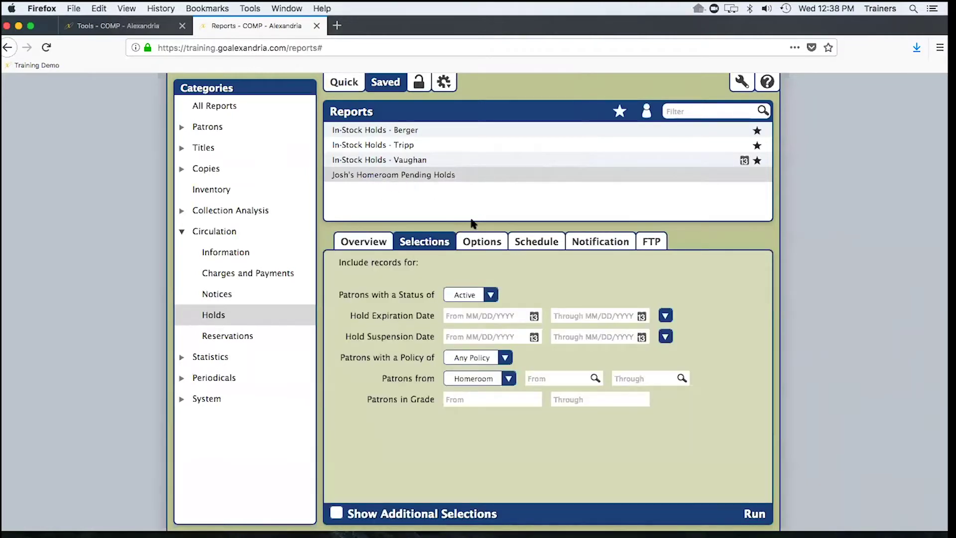
click(535, 241)
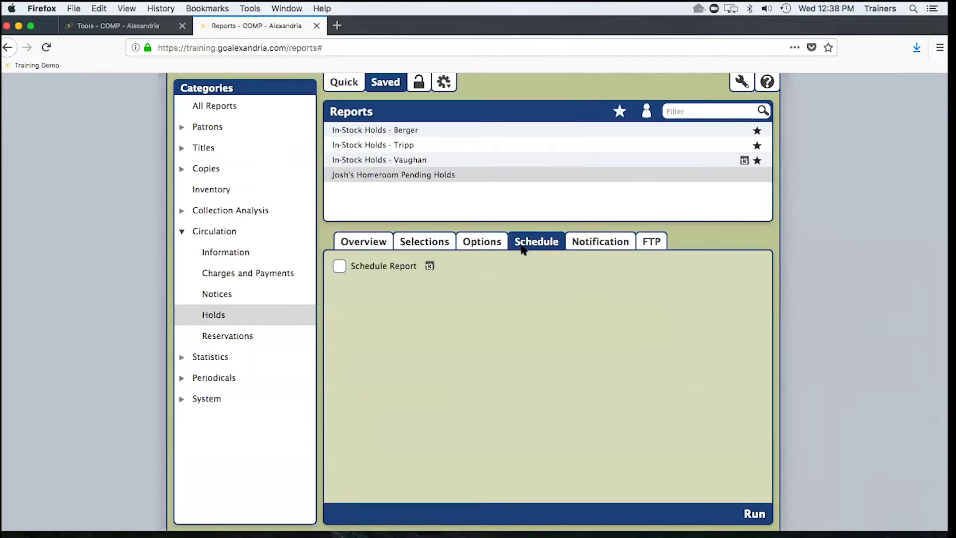
click(346, 267)
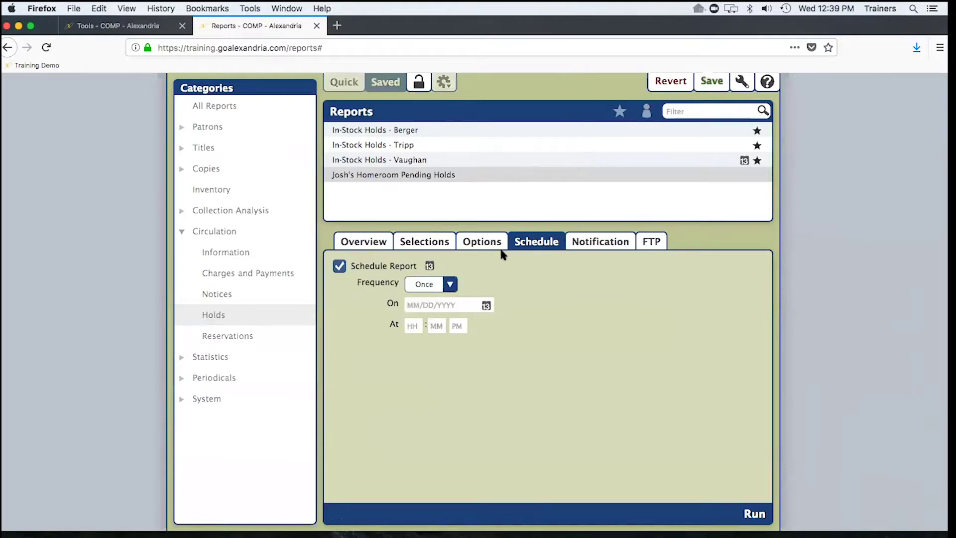
click(450, 284)
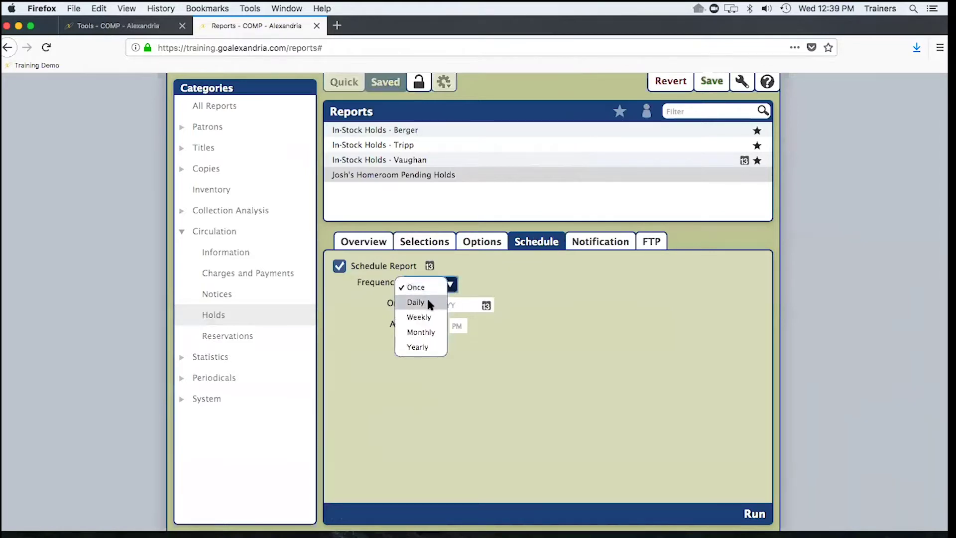
click(426, 302)
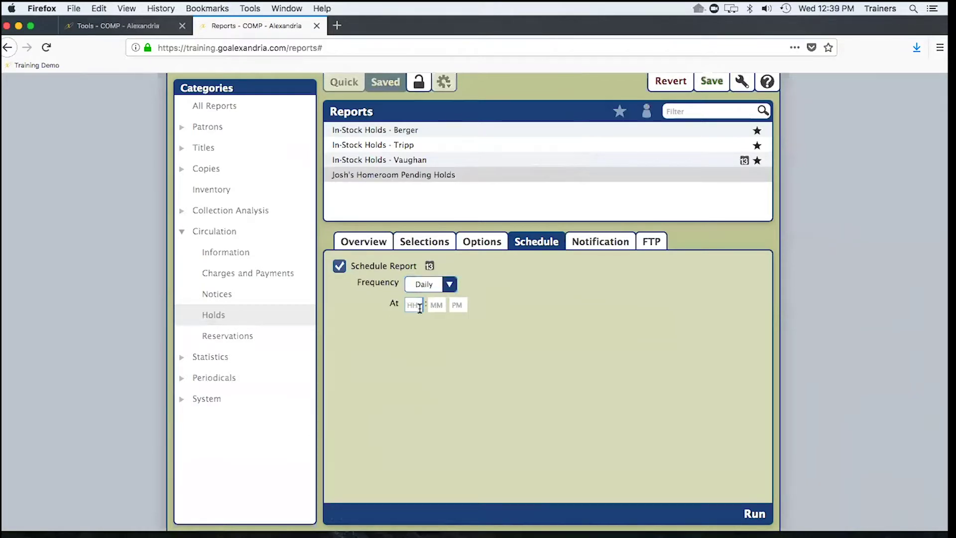
click(420, 307)
text(8)
key(Tab)
key(Tab)
text(a)
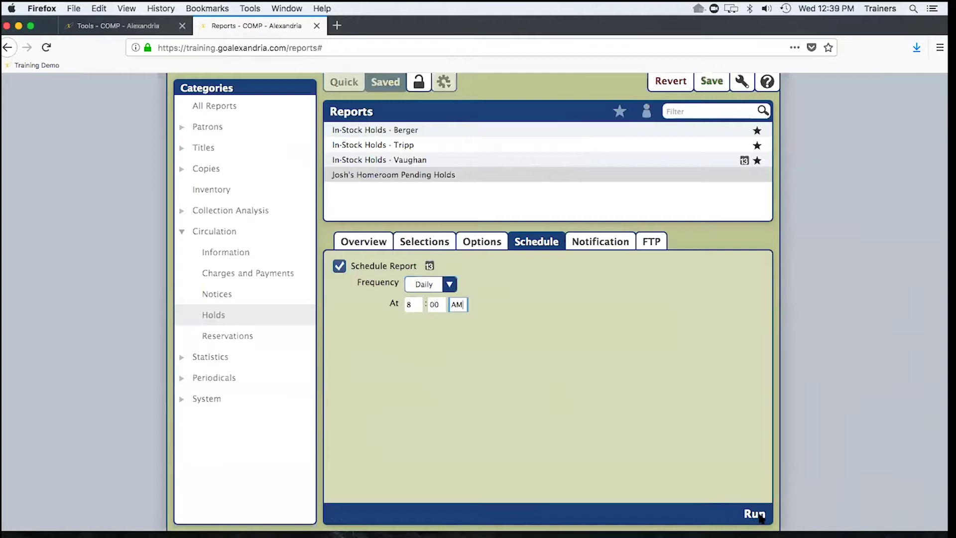
click(602, 244)
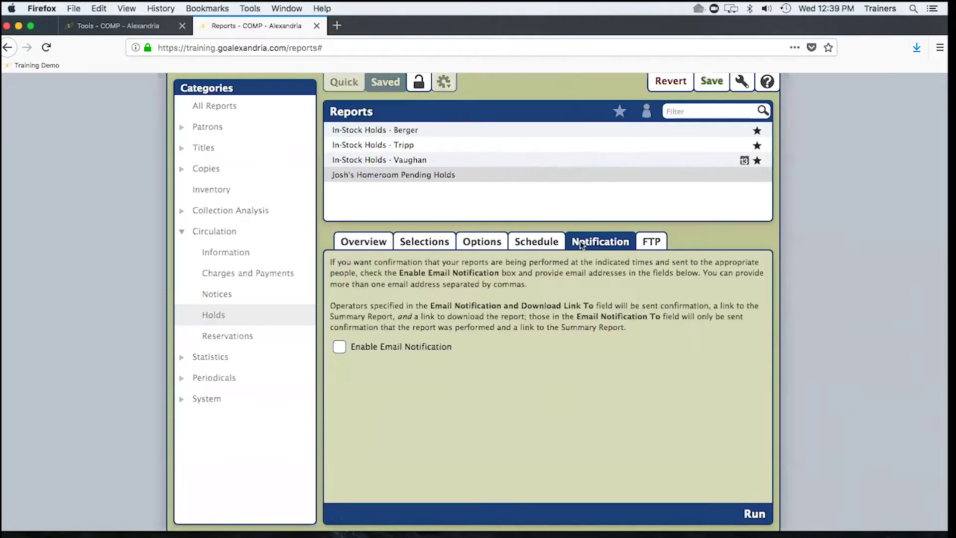
- Enable email notification to a recipient's address, then open the finished holds report's PDF
click(339, 347)
click(529, 389)
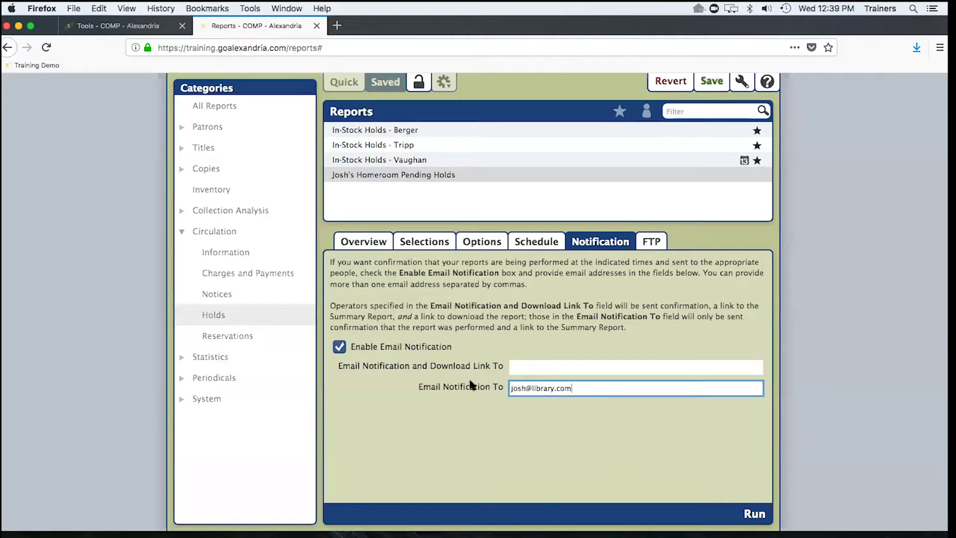
click(510, 367)
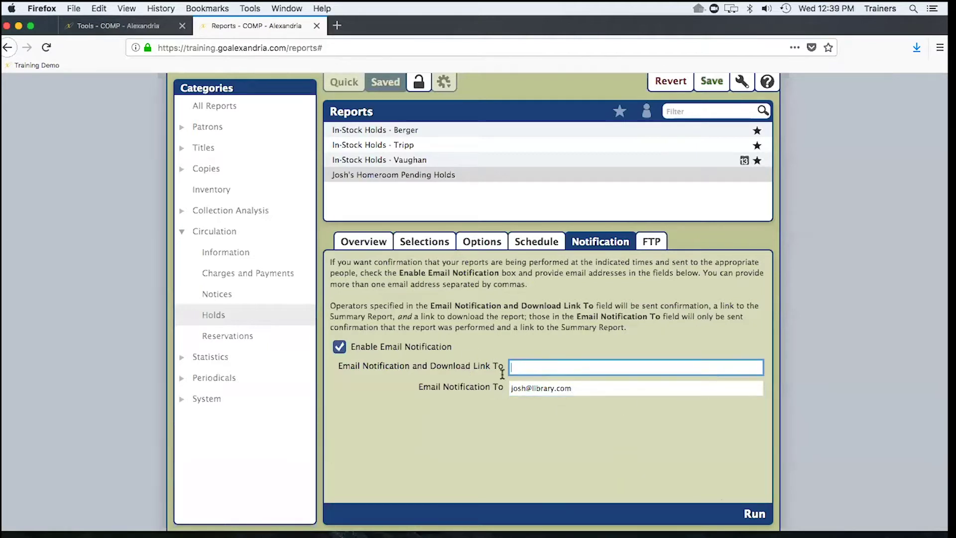
click(600, 388)
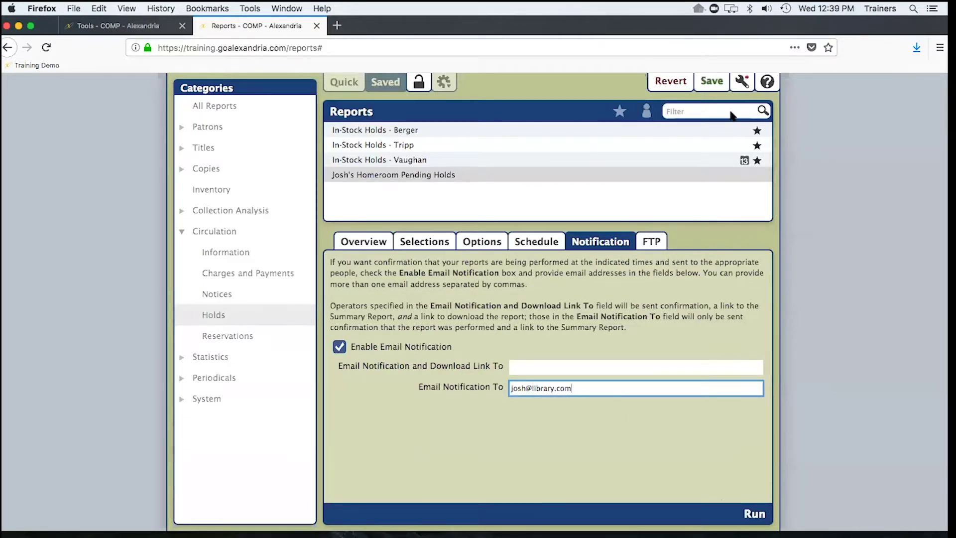
click(741, 81)
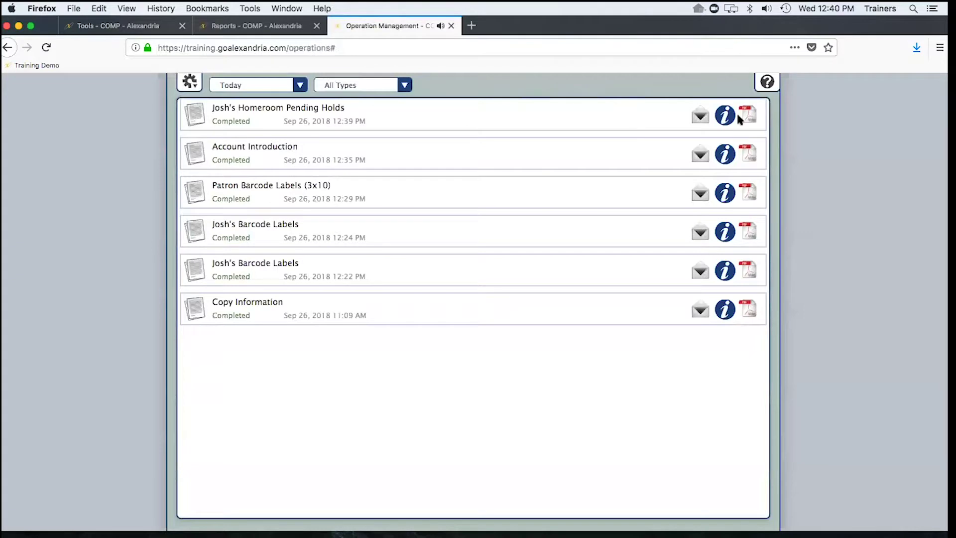
click(747, 116)
- View the Homeroom Pending Holds PDF in a widened Preview window, then close it
click(473, 354)
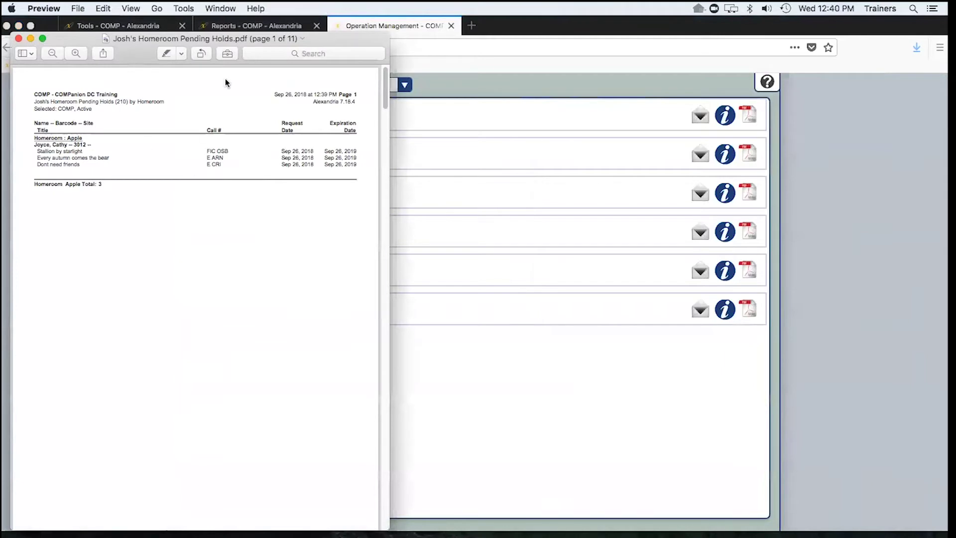
drag(386, 136, 493, 134)
scroll(360, 193, up, 2)
scroll(362, 192, up, 2)
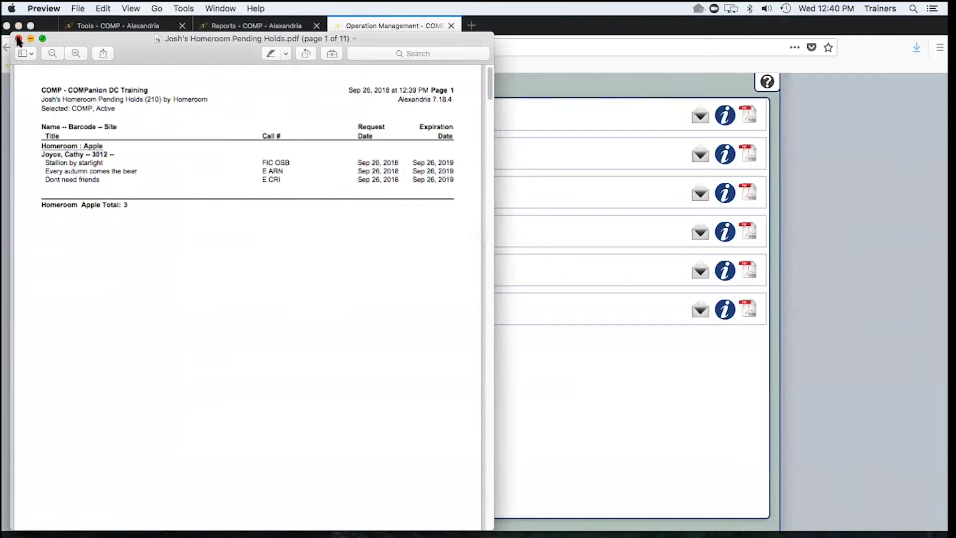
click(19, 39)
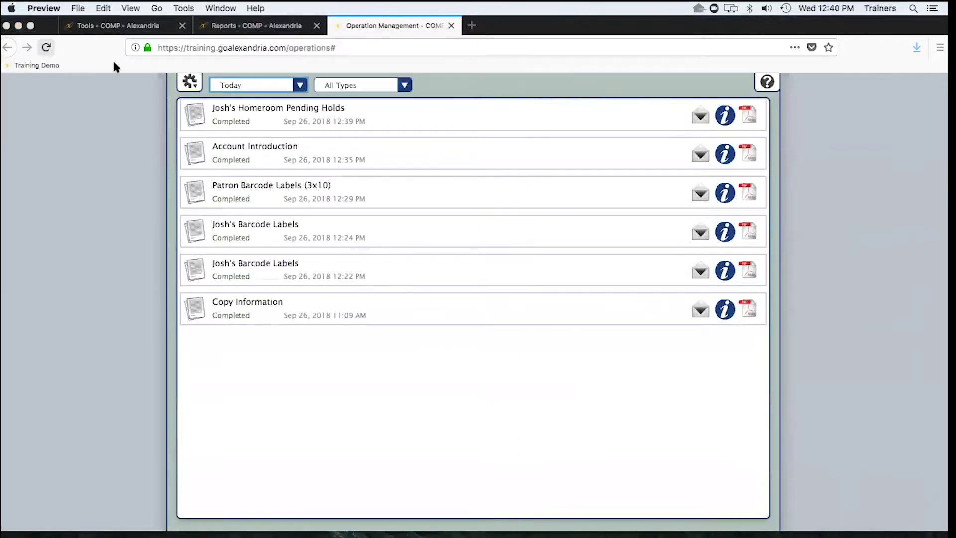
- Show the ongoing report needs slide, then return to Alexandria's Reports page
click(257, 31)
key(ctrl+Right)
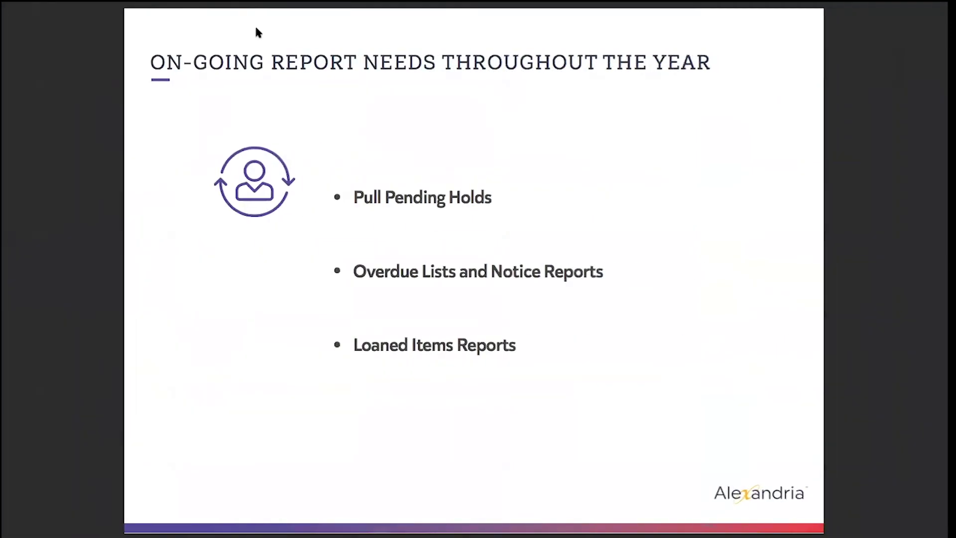
key(ctrl+Left)
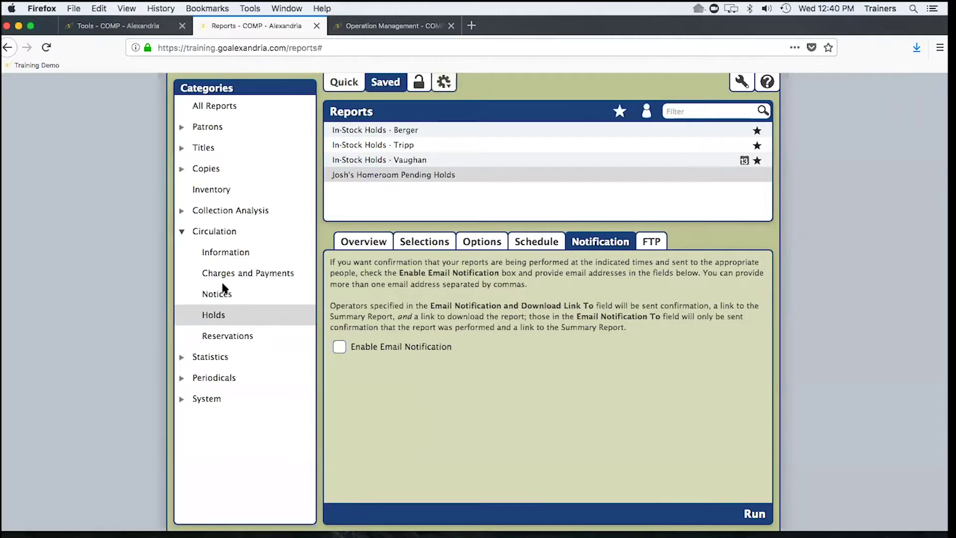
- List the quick Circulation Information reports, such as Loaned Items and Overdue Items Information
click(218, 255)
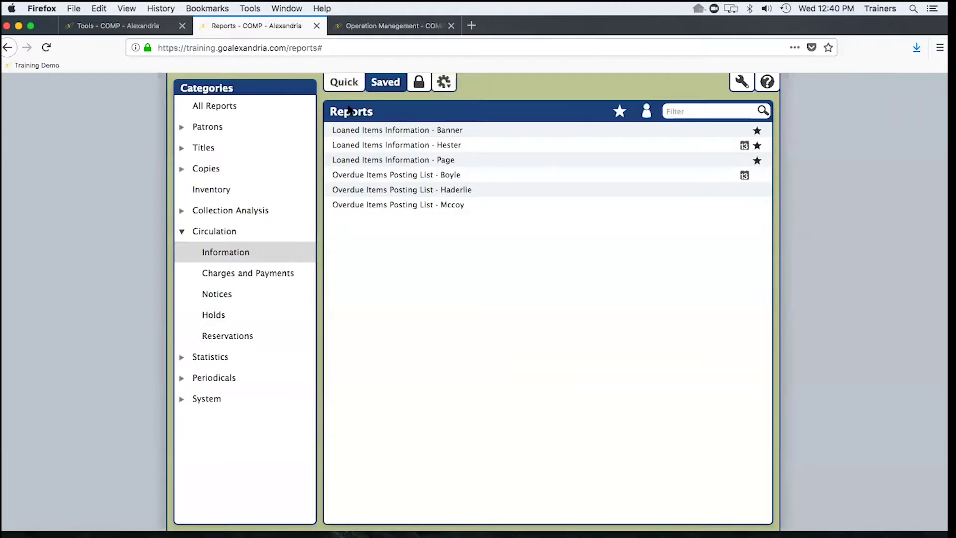
click(345, 83)
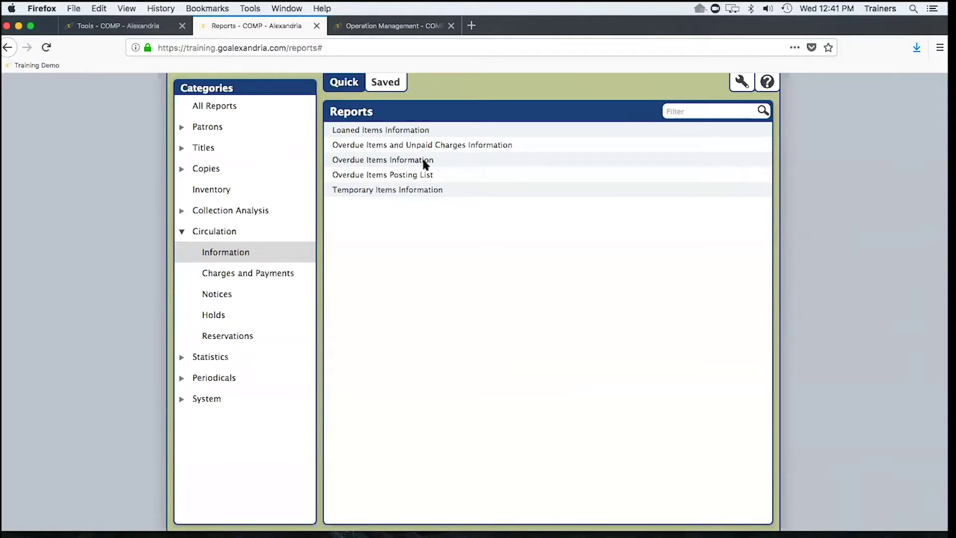
- Limit the Overdue Items Information report to patrons with items 7 to 9999 days overdue
click(386, 159)
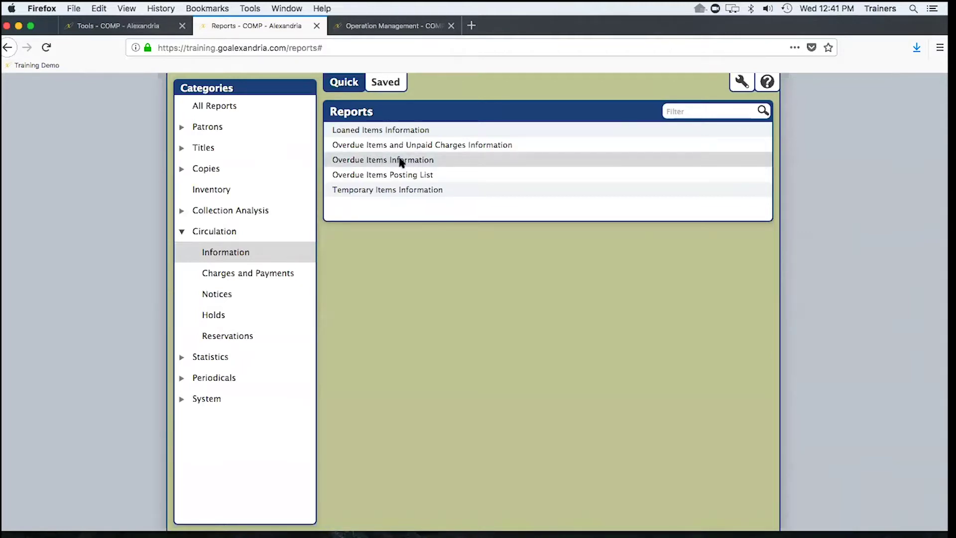
click(398, 159)
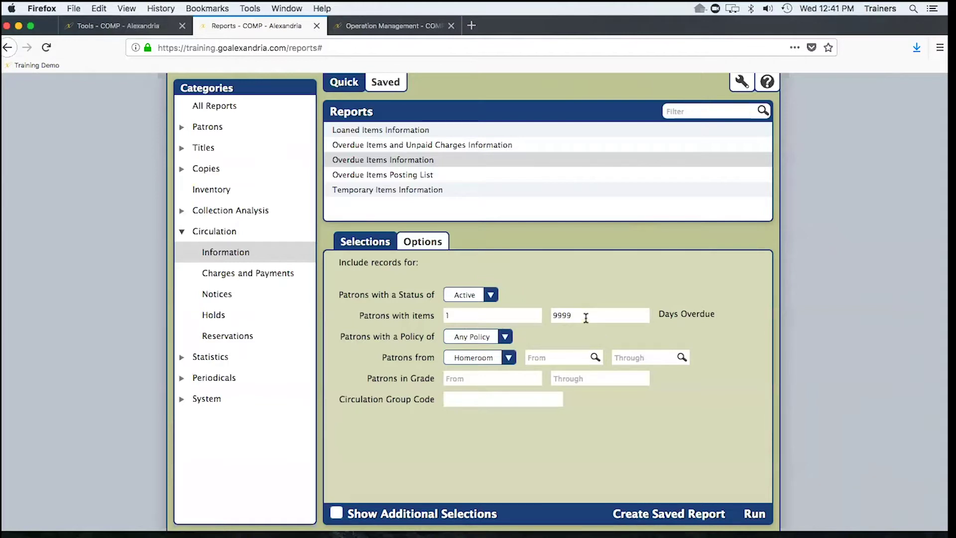
click(453, 313)
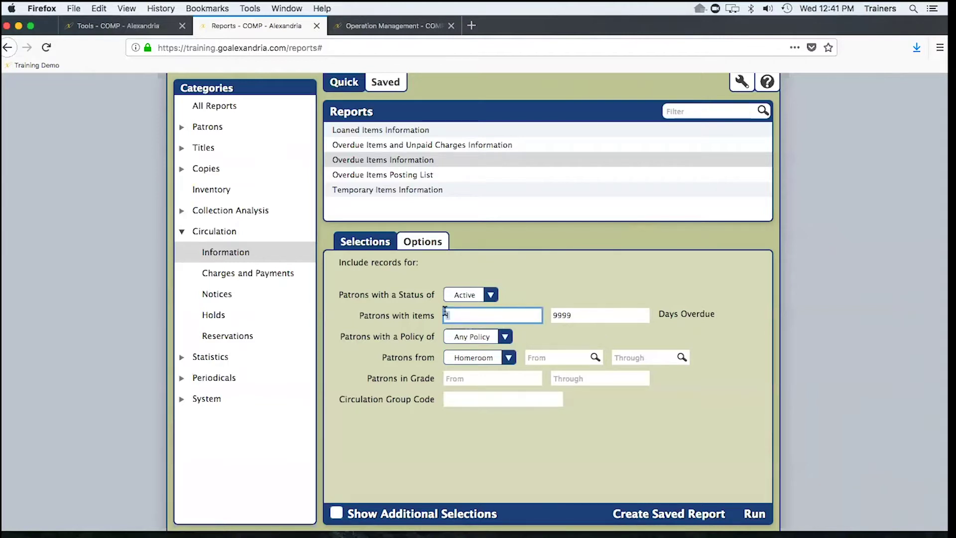
text(7)
- Sort the overdue report by Homeroom, page break per homeroom, in Detailed with Fines format
click(422, 243)
click(431, 269)
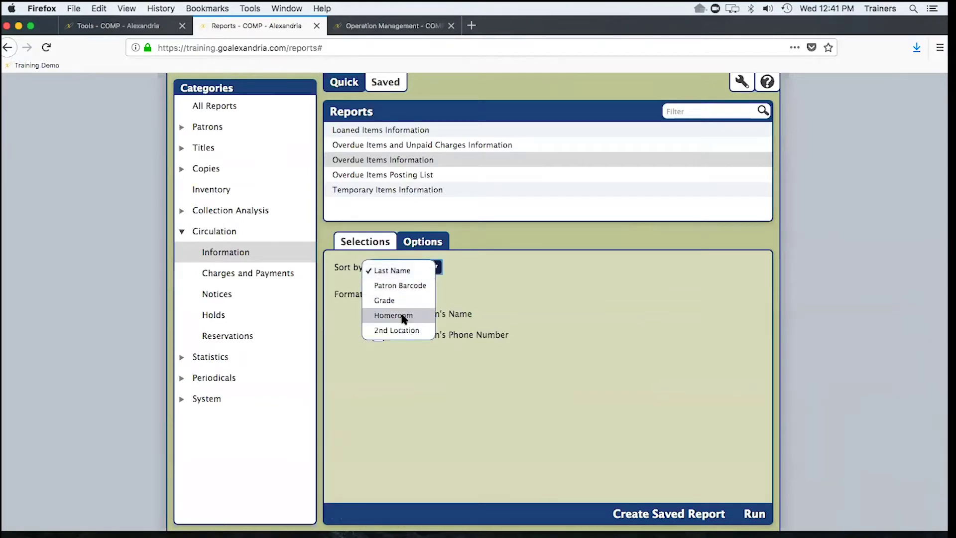
click(400, 316)
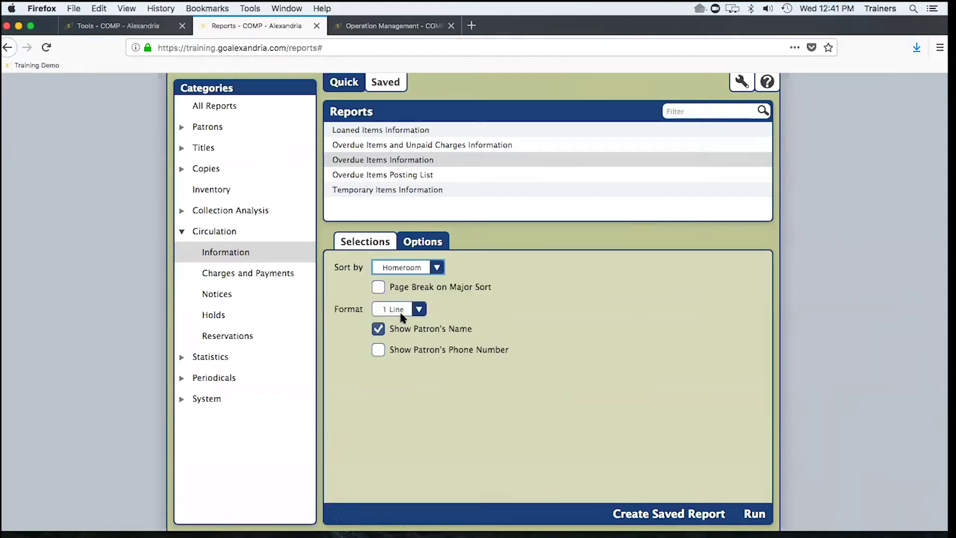
click(377, 286)
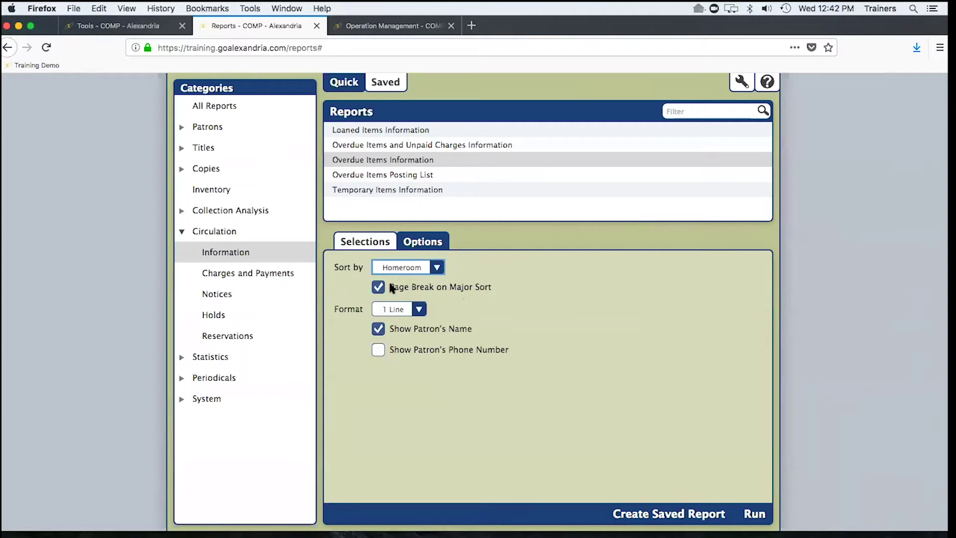
click(408, 312)
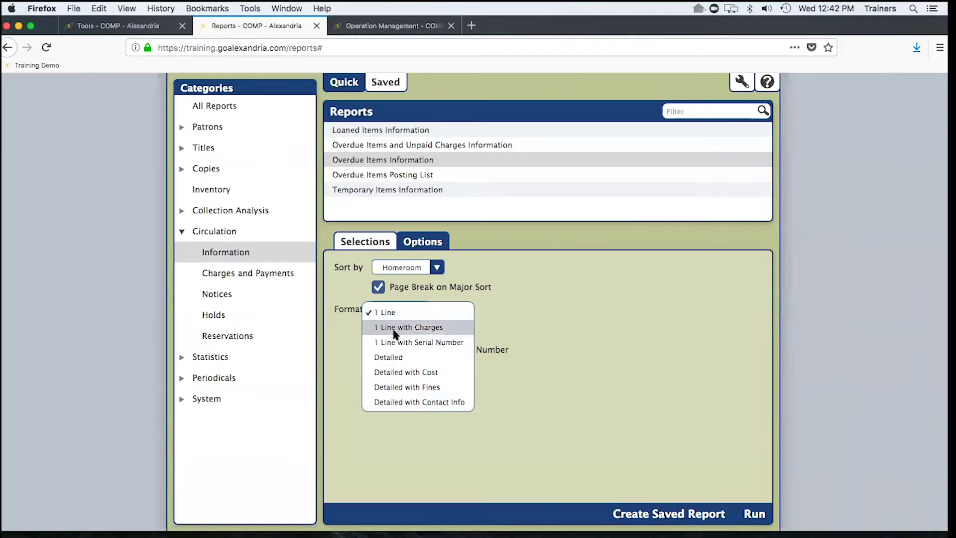
click(393, 386)
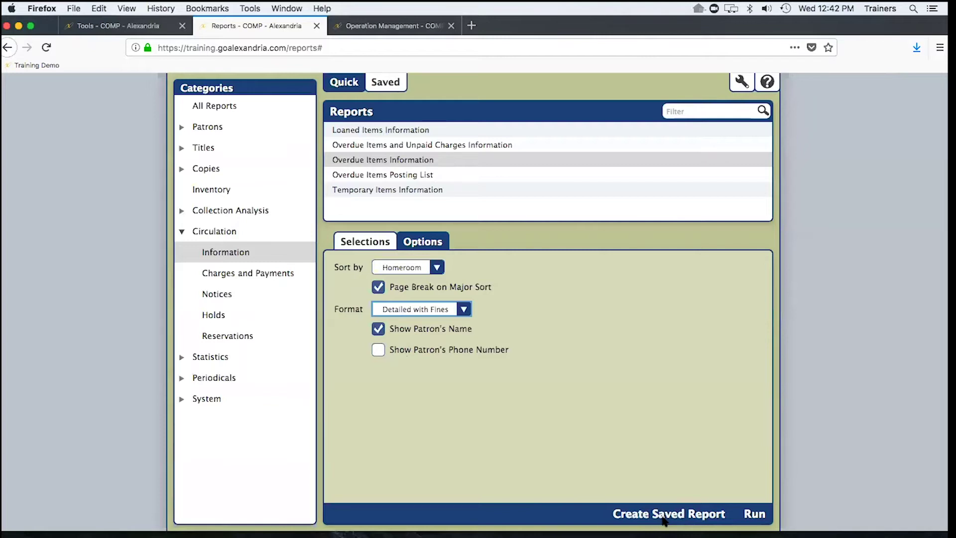
- Create a saved report named with the teacher's name plus 'Overdue Items Information'
click(667, 515)
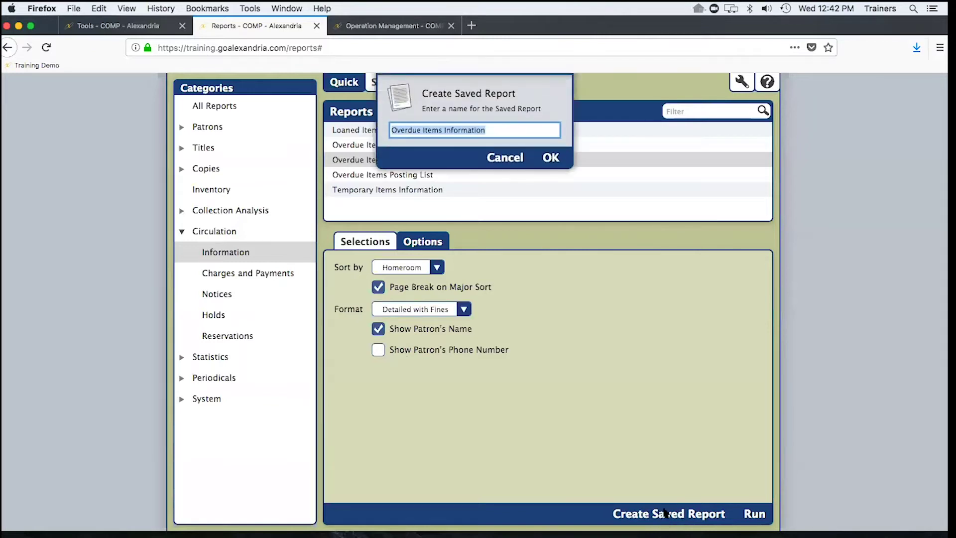
click(392, 129)
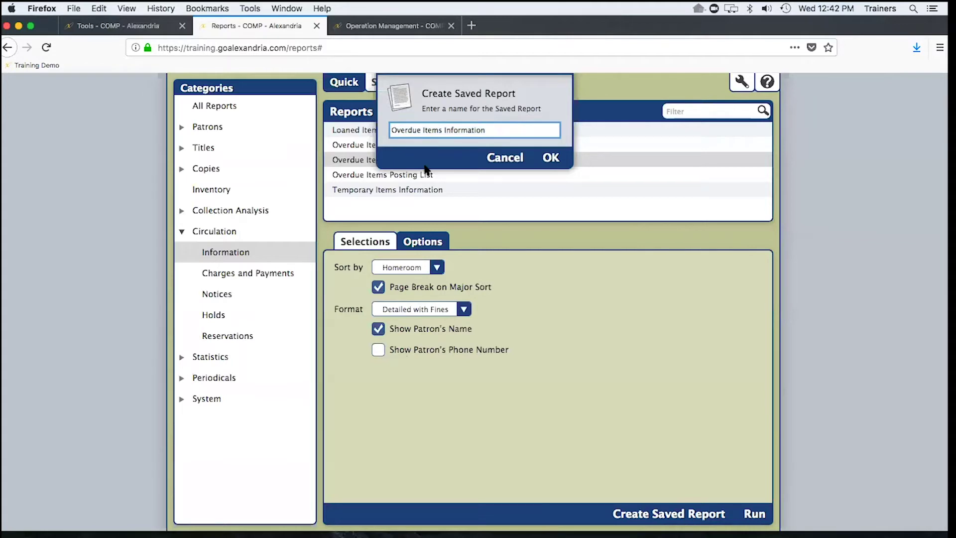
text(Mrs Schill)
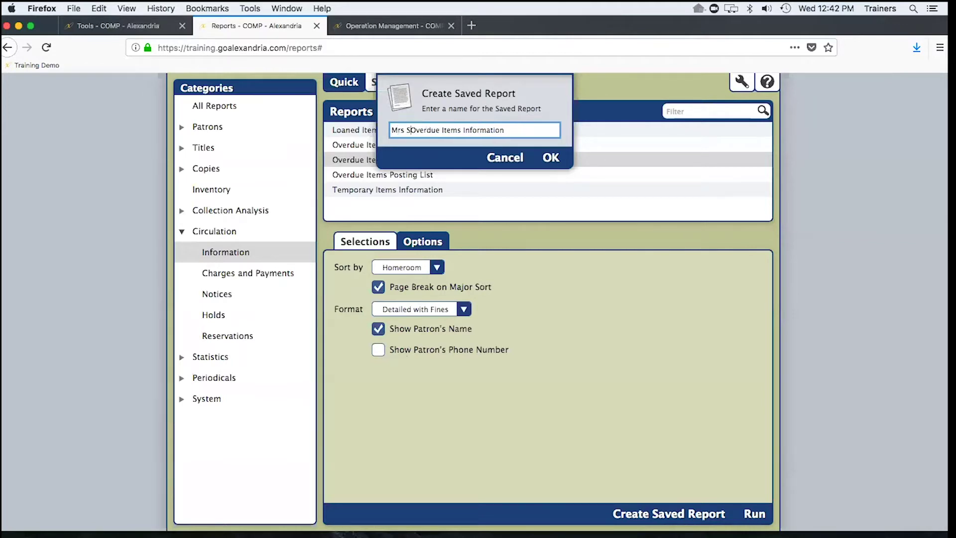
text(ings)
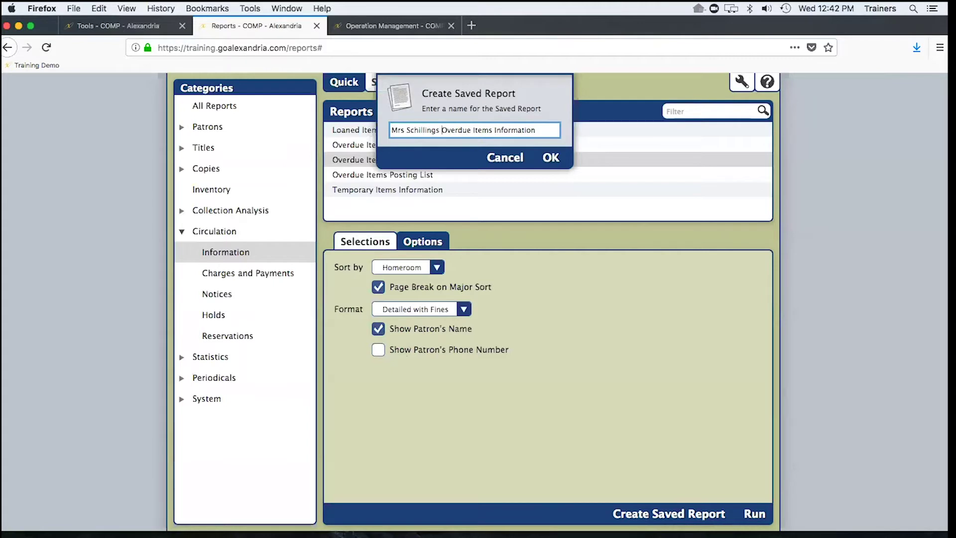
click(550, 159)
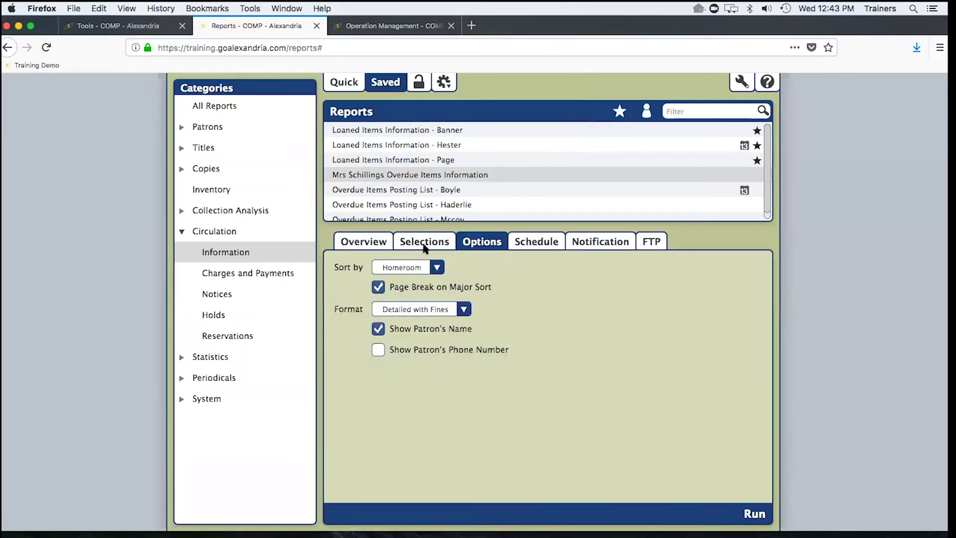
- Schedule the saved overdue report to run Weekly, on Mondays, at 8:00 AM
click(425, 244)
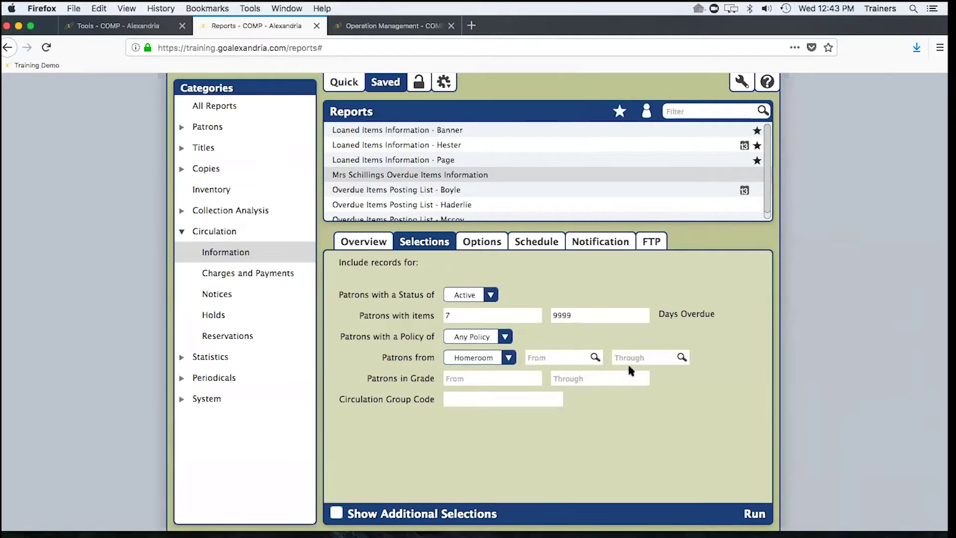
click(530, 248)
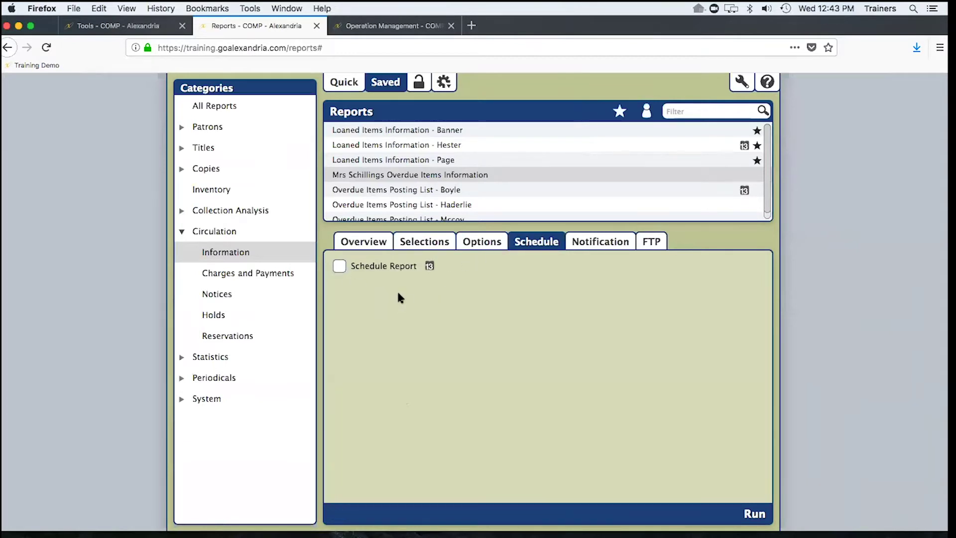
click(339, 265)
click(443, 283)
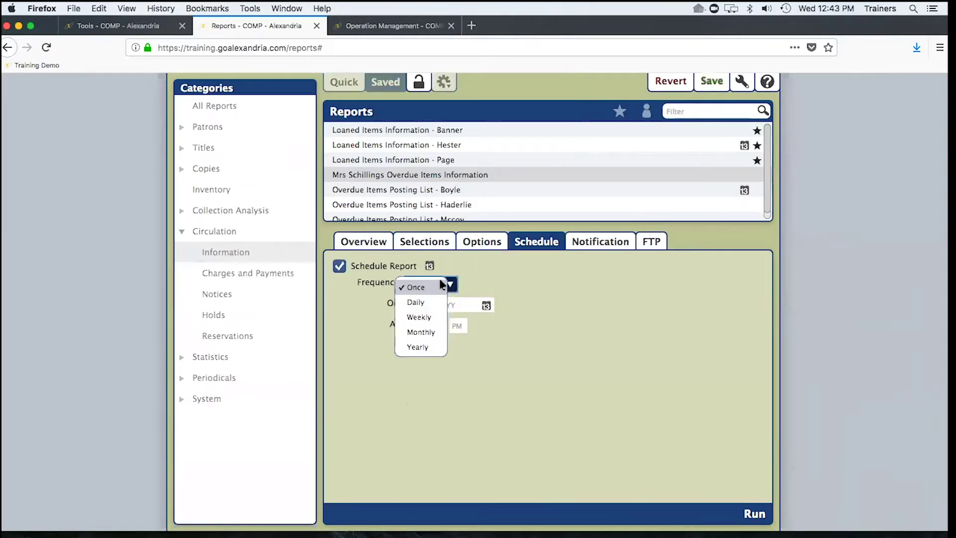
click(420, 315)
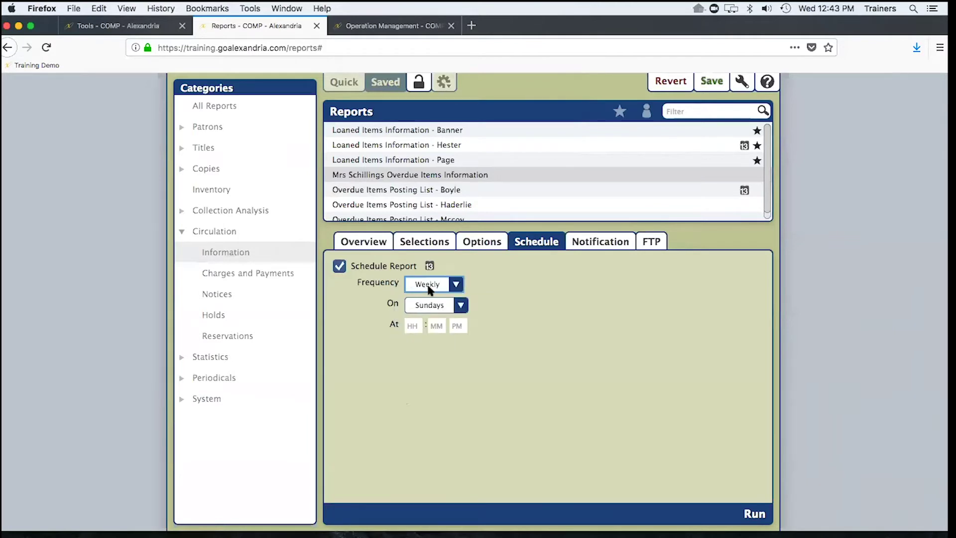
click(440, 307)
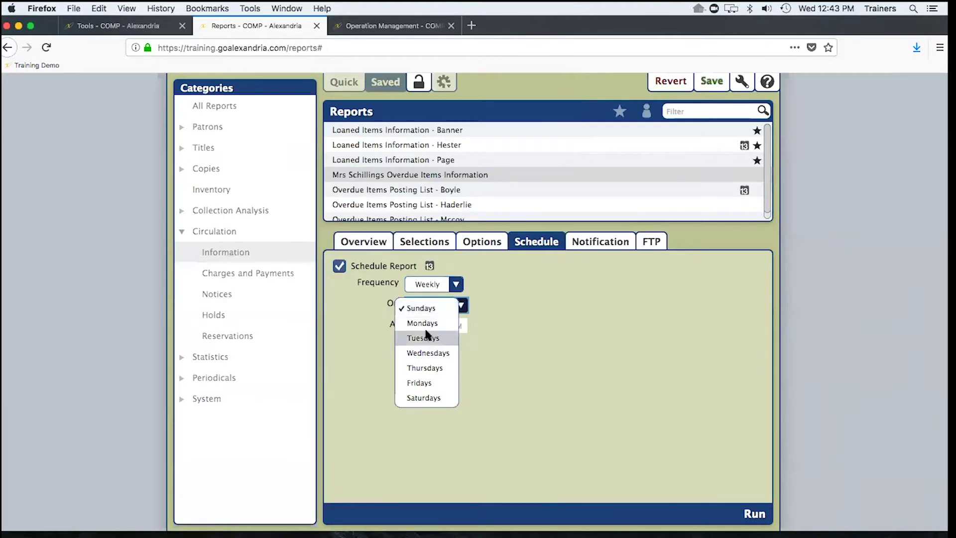
click(427, 324)
click(415, 326)
text(8)
click(457, 325)
text(a)
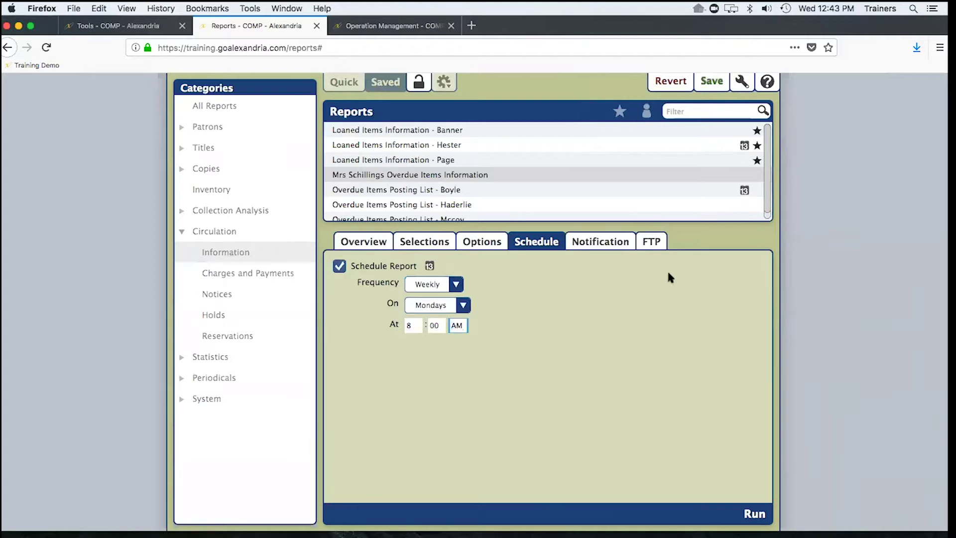
- Enable email notification with the teacher's email address as the Download Link To recipient
click(594, 245)
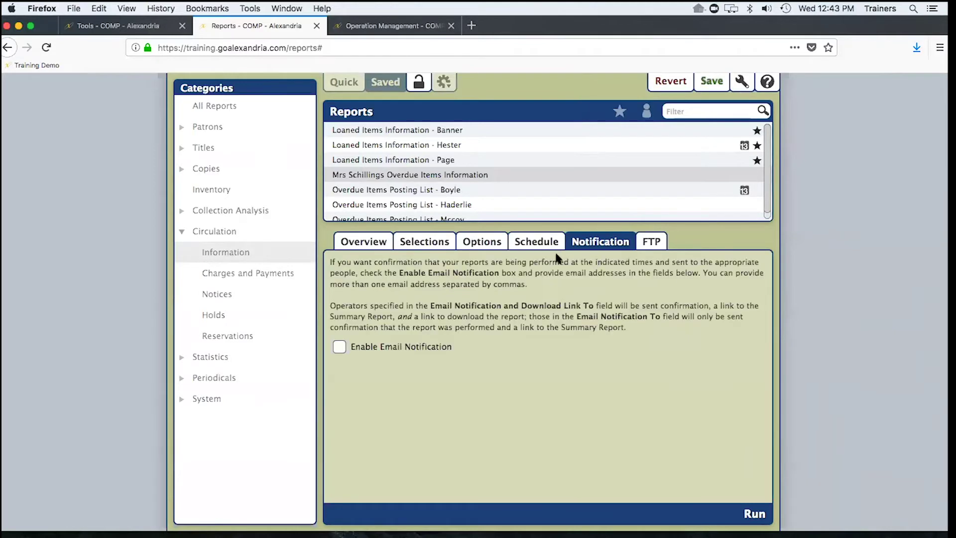
click(339, 346)
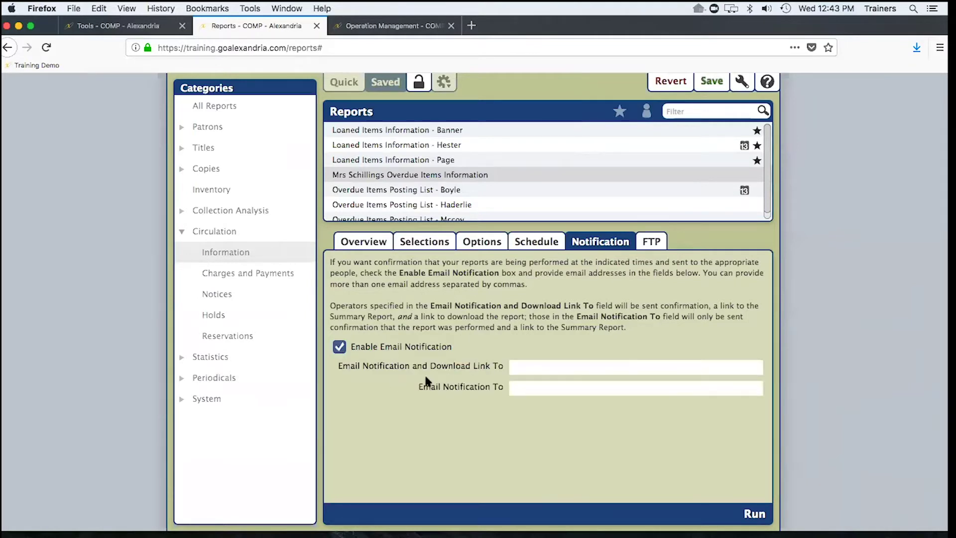
click(535, 391)
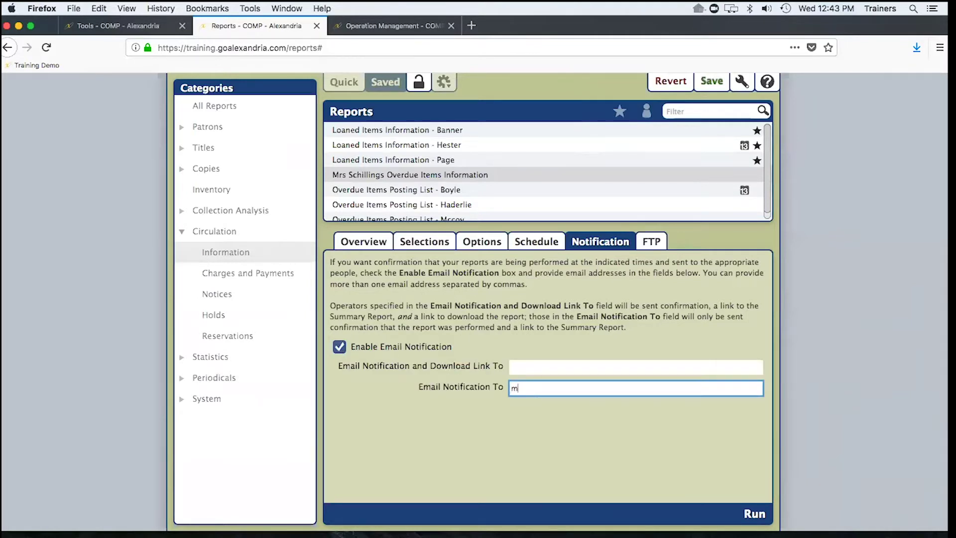
drag(566, 383, 499, 381)
key(super+c)
key(BackSpace)
click(533, 365)
key(super+v)
text(@)
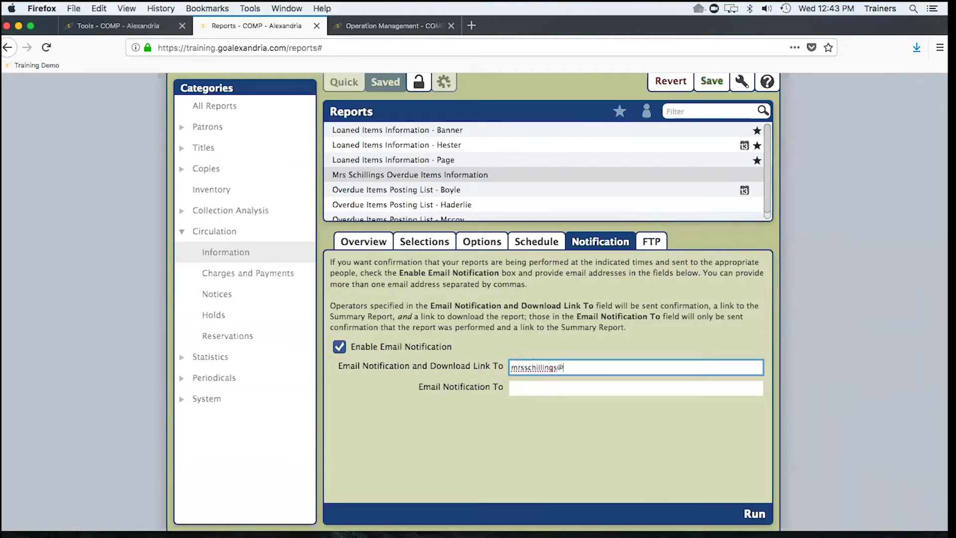
text(teacher.com)
click(526, 241)
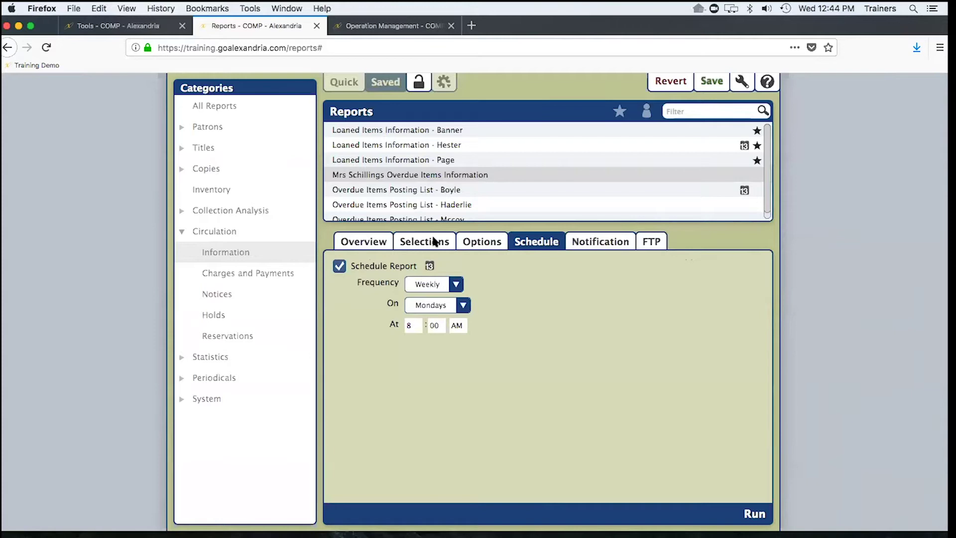
- Discard the unsaved changes and select the quick Coming Due Items Notice report under Circulation Notices
click(672, 83)
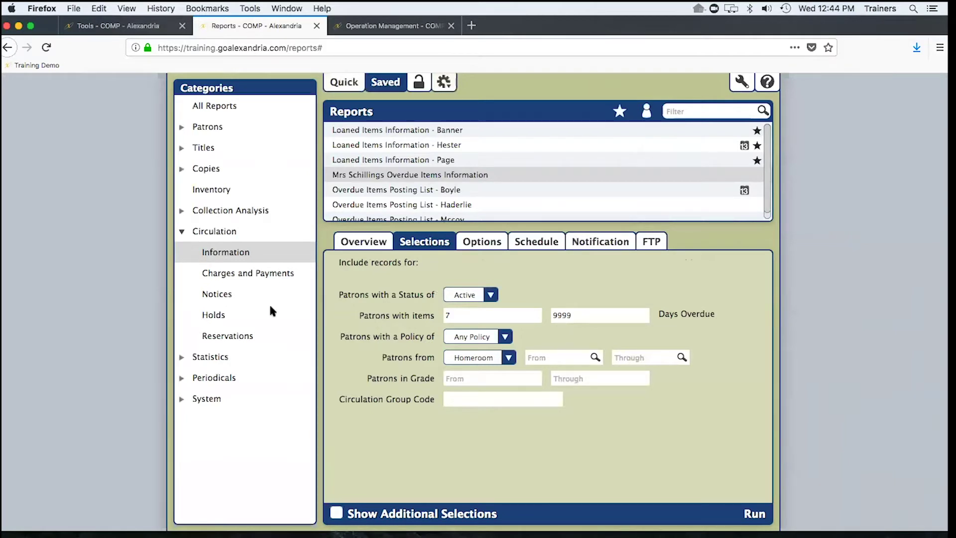
click(222, 293)
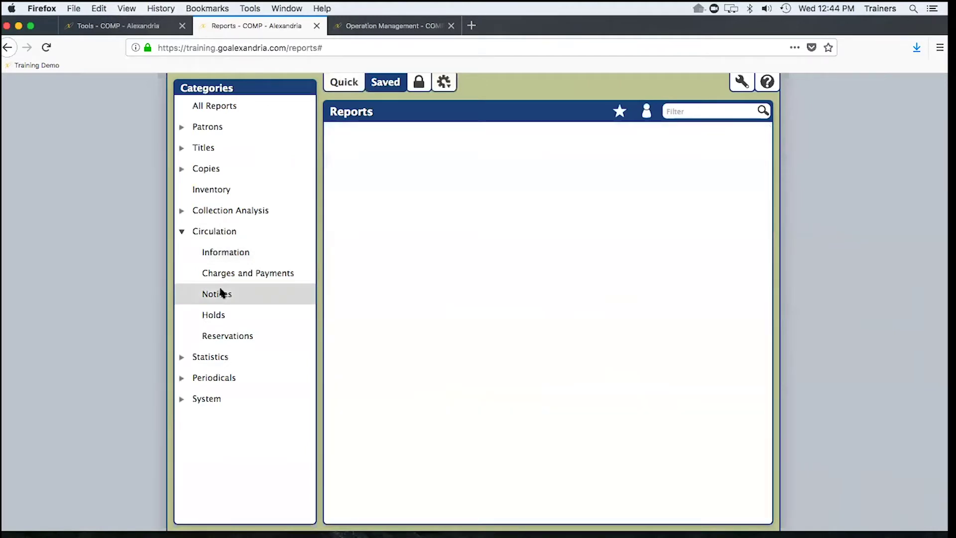
click(354, 84)
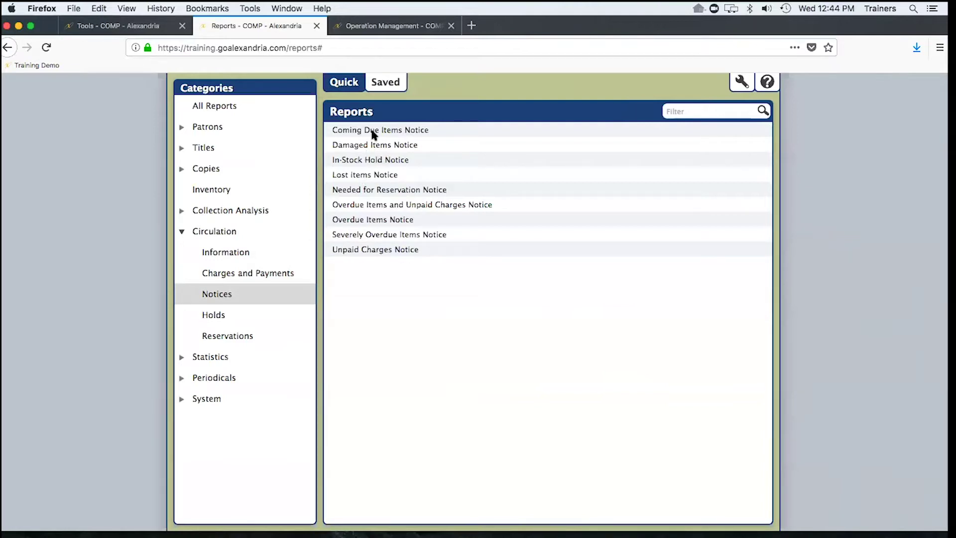
click(383, 130)
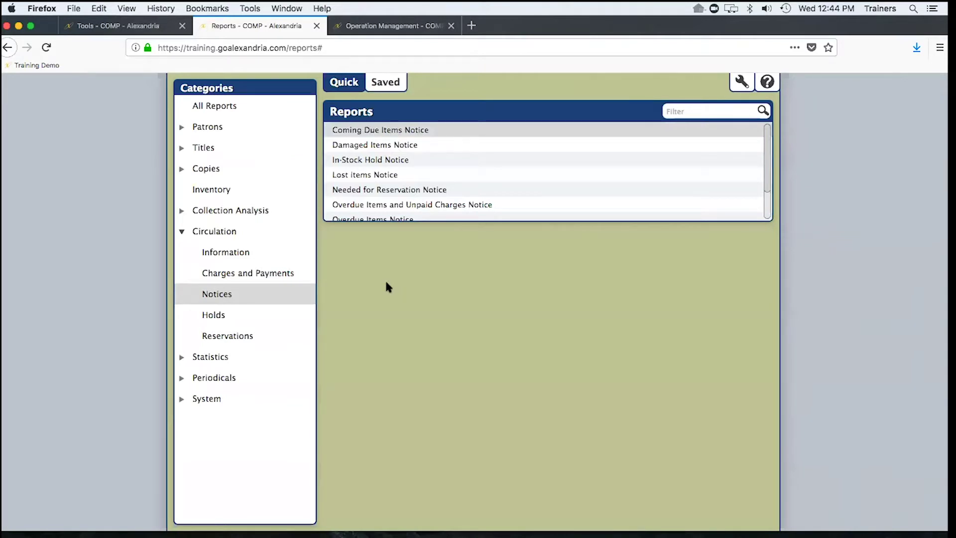
- Review the notice's Format options, keeping 2 Per Page, and check the presentation slide
click(420, 241)
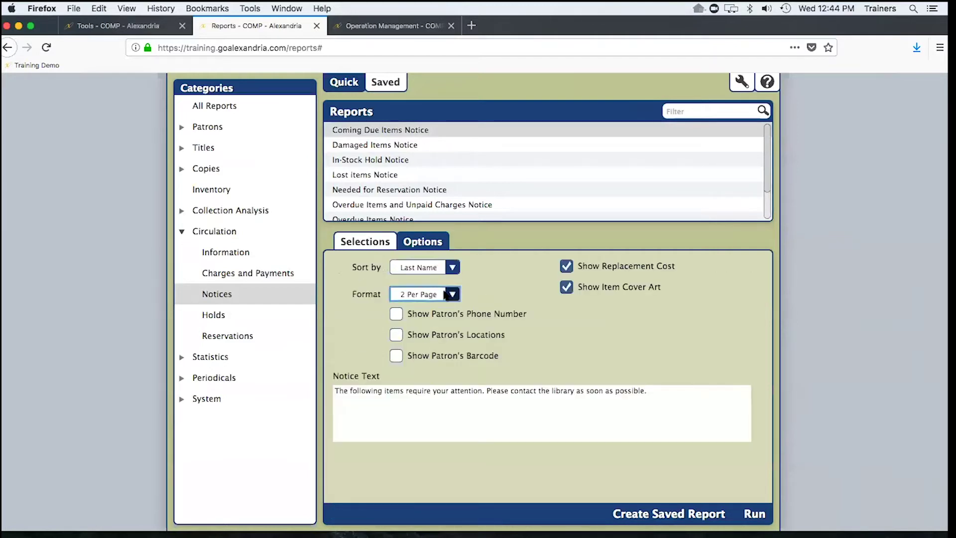
click(446, 294)
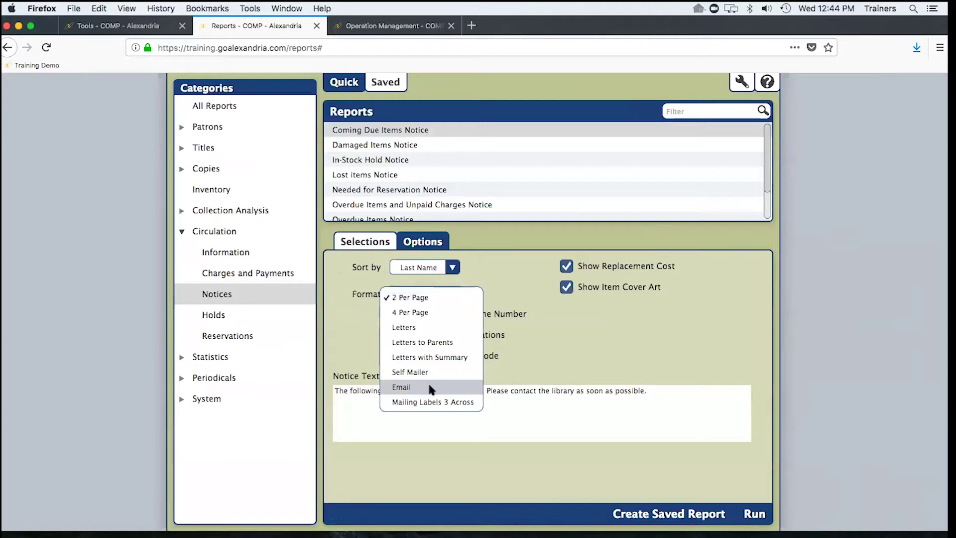
click(360, 331)
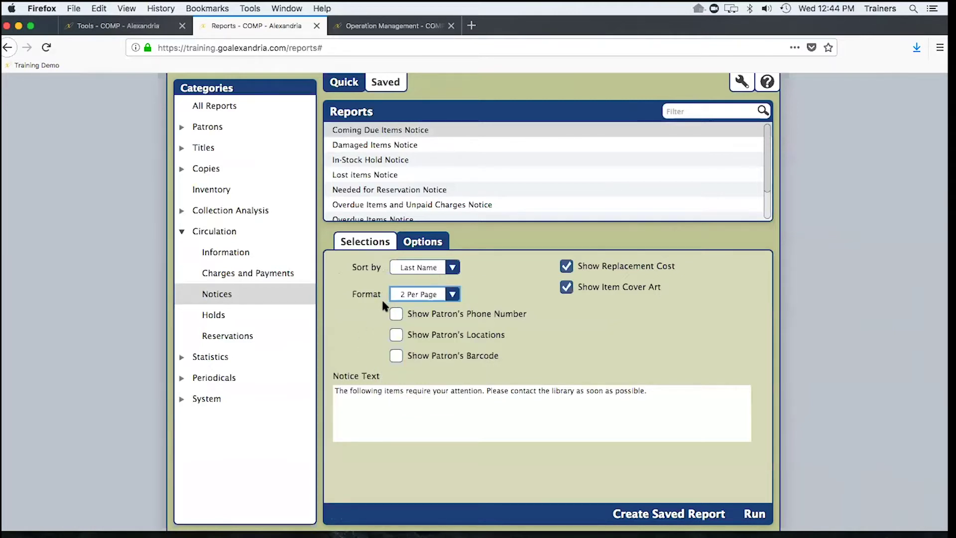
drag(700, 399, 352, 367)
click(350, 363)
key(ctrl+Right)
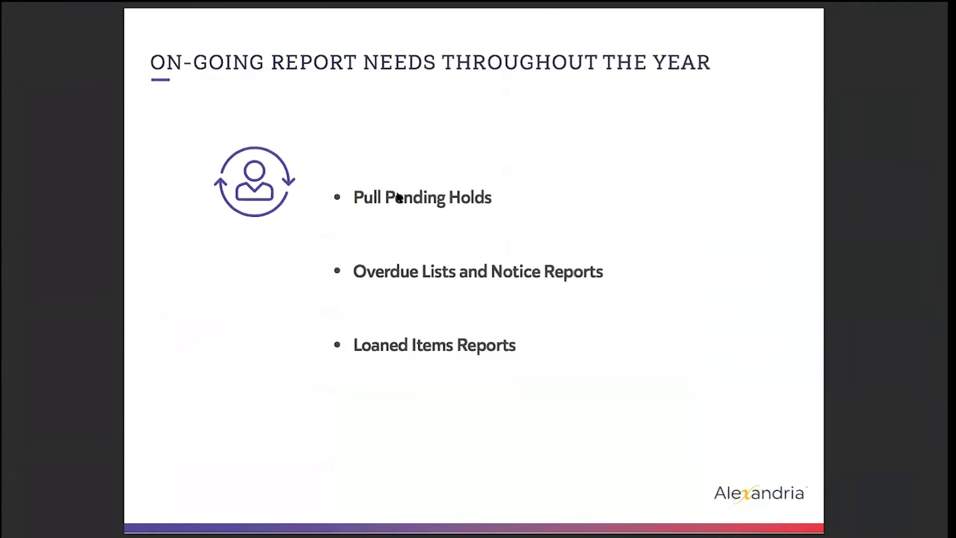
key(ctrl+Left)
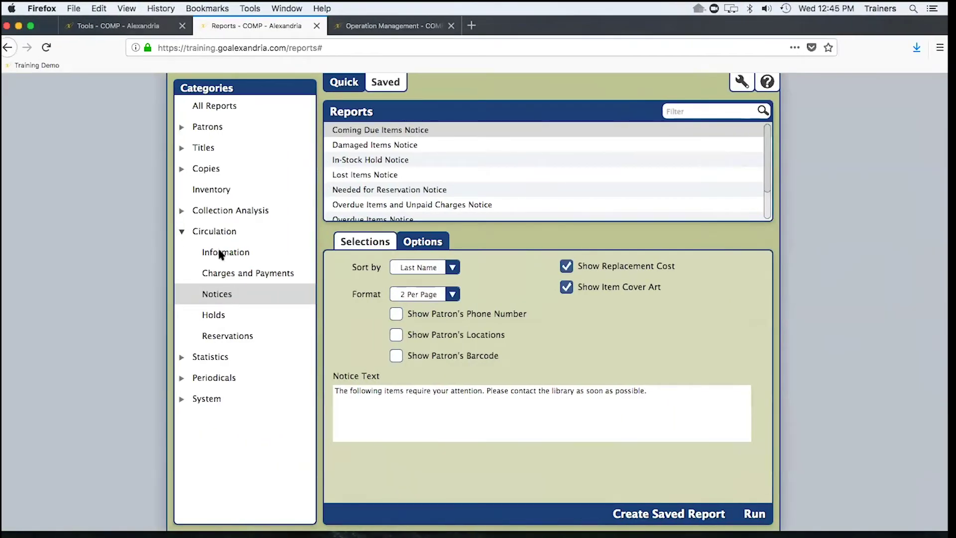
- Open Loaned Items Information, keep 1 Line format, view its Active-patron selections, then check the slides
click(221, 255)
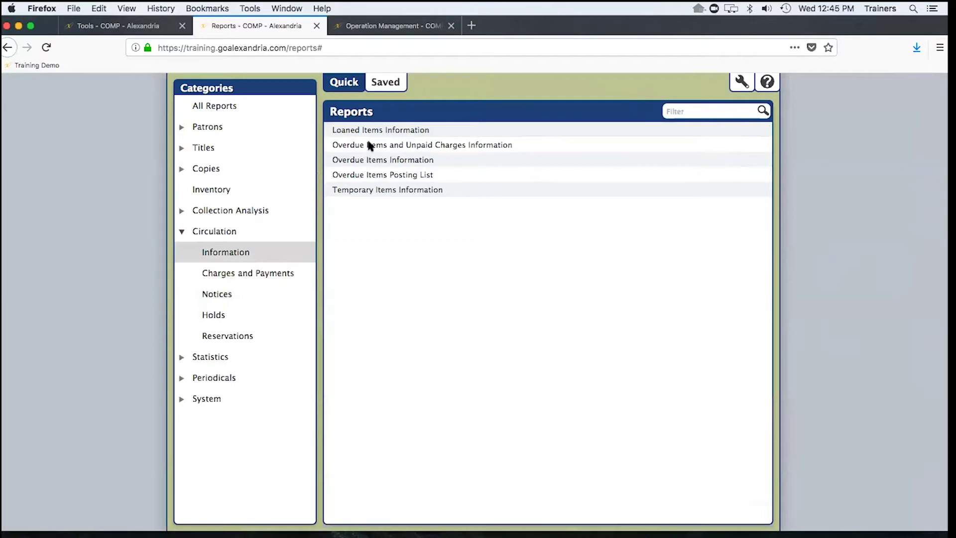
click(385, 131)
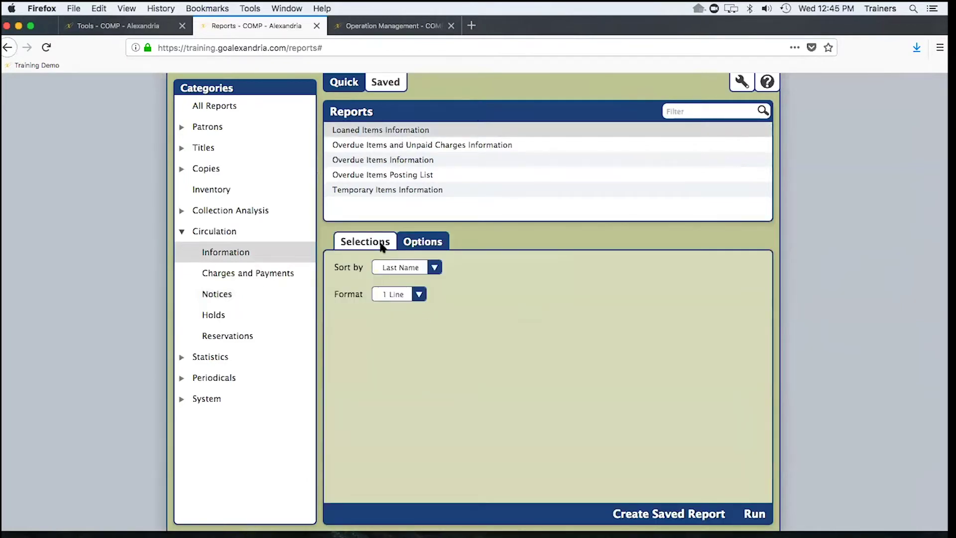
click(418, 295)
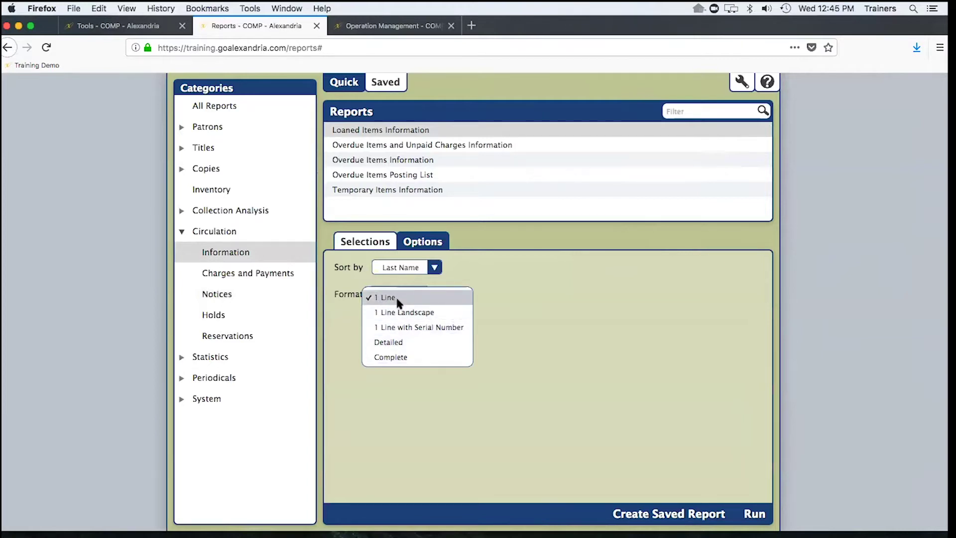
click(371, 242)
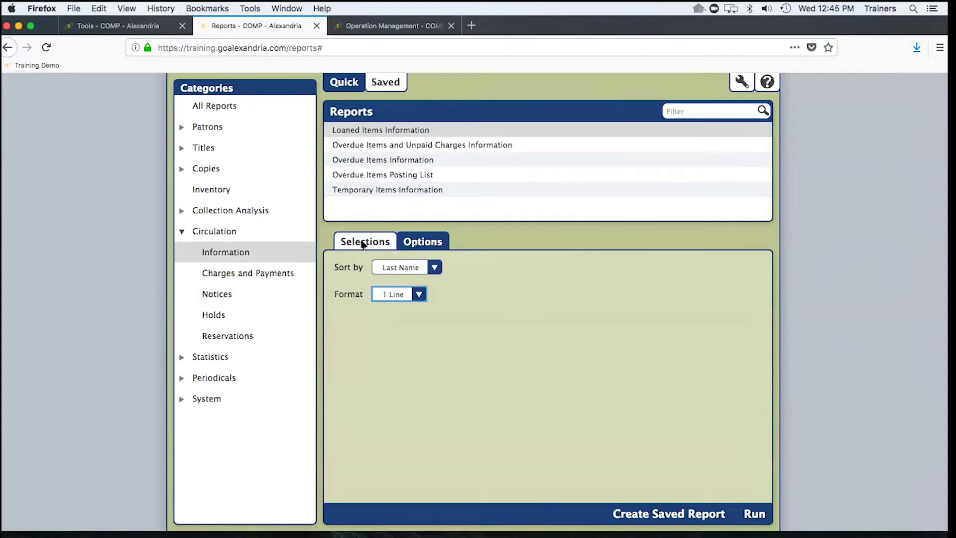
click(362, 241)
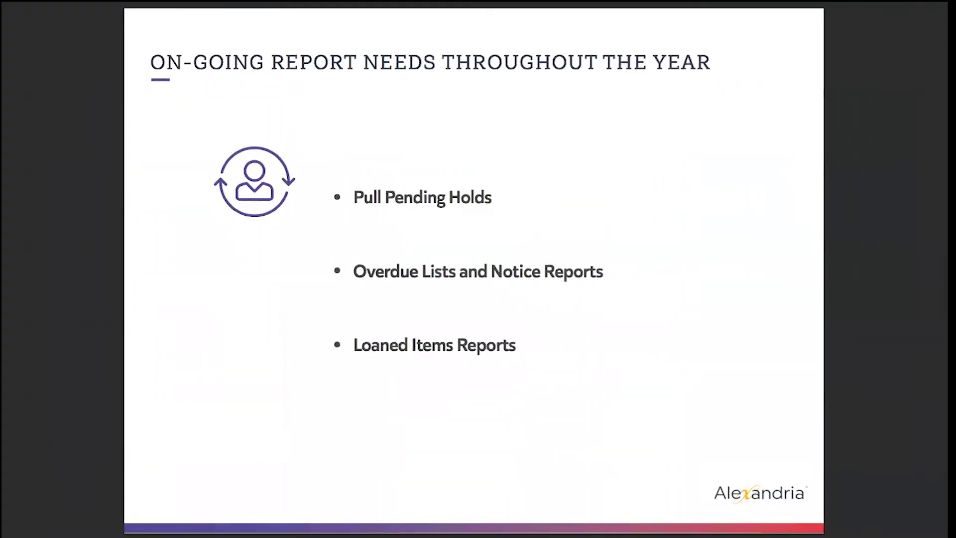
key(Right)
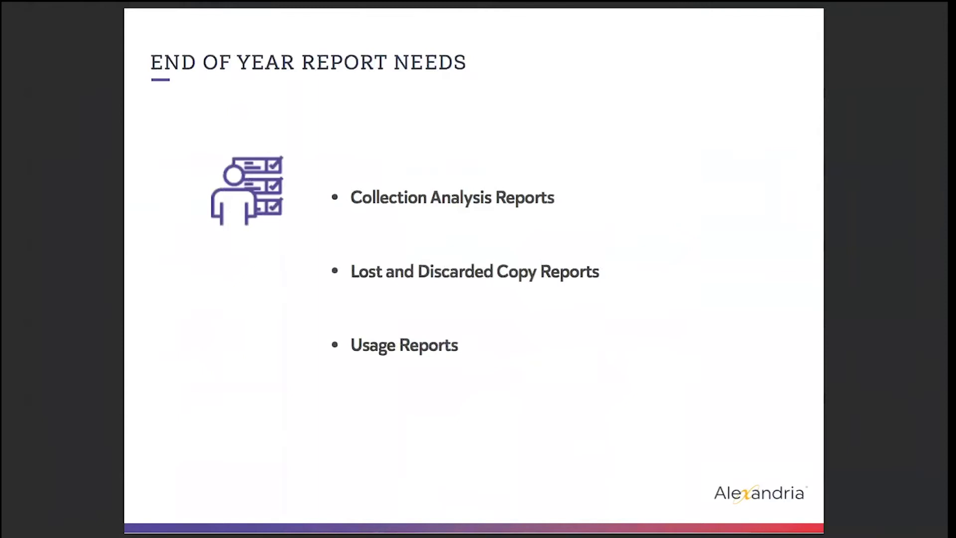
key(ctrl+Left)
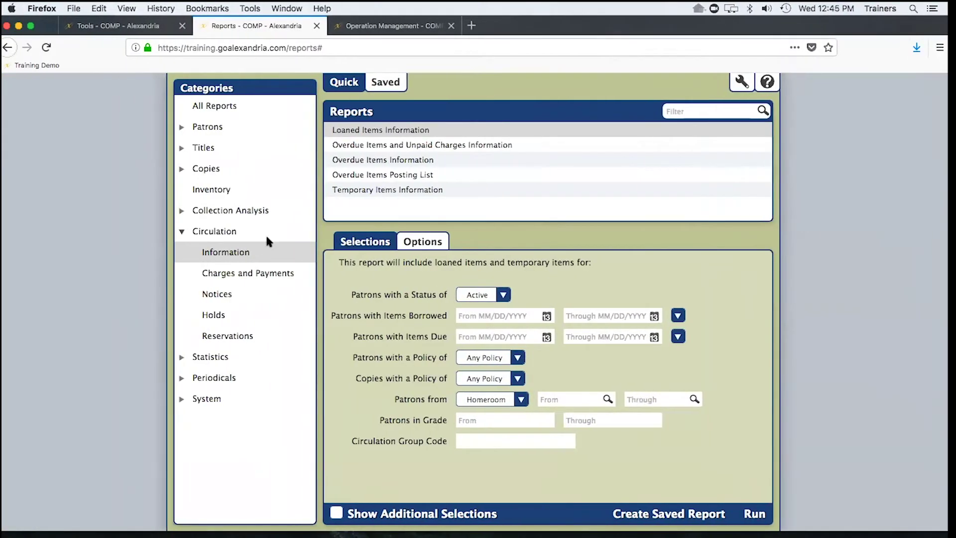
- Select the Super Summary report and set its copy call number range from f through f
click(220, 212)
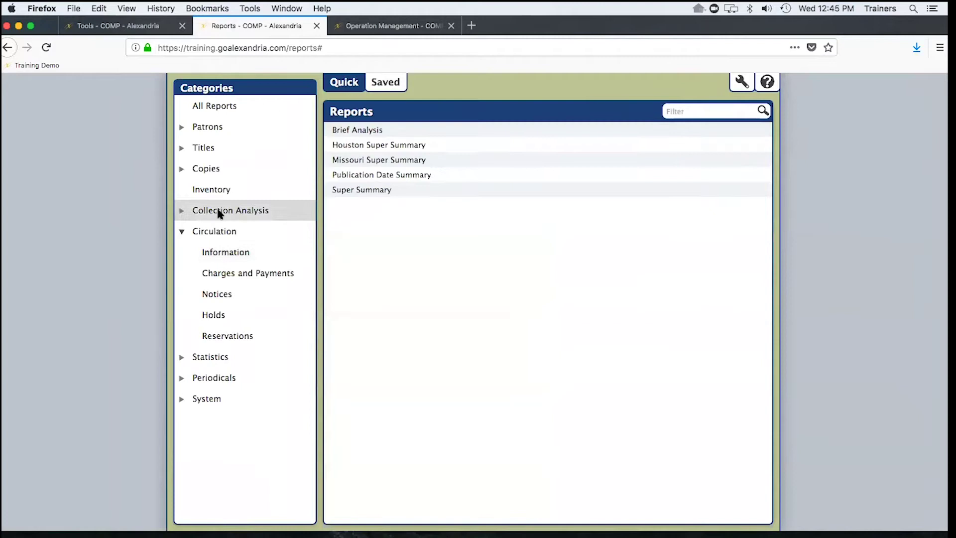
click(181, 212)
click(182, 212)
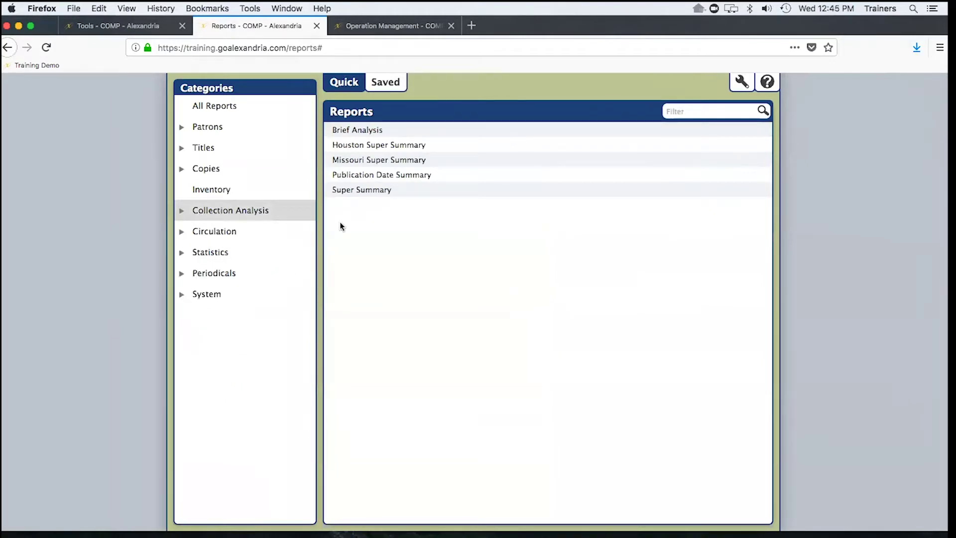
click(377, 189)
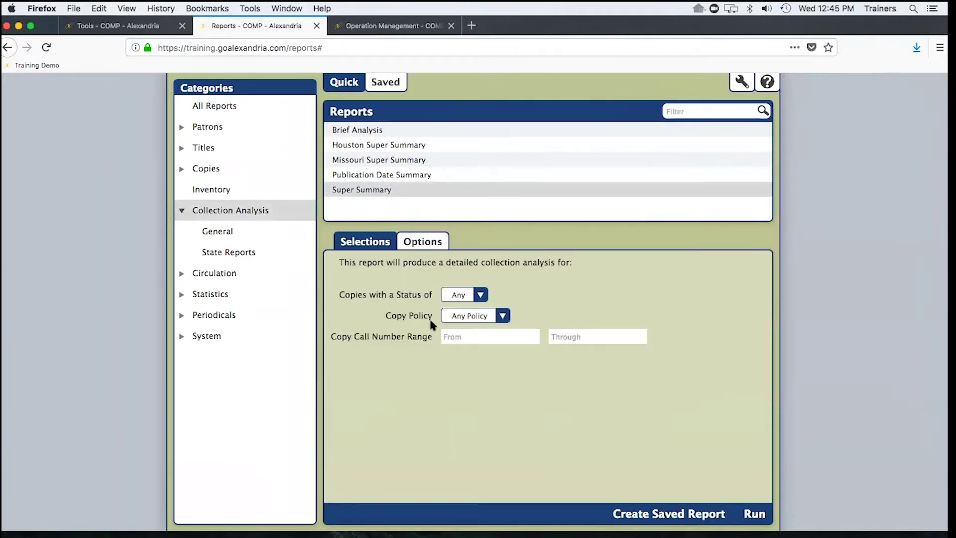
click(461, 336)
text(f)
click(572, 337)
text(f)
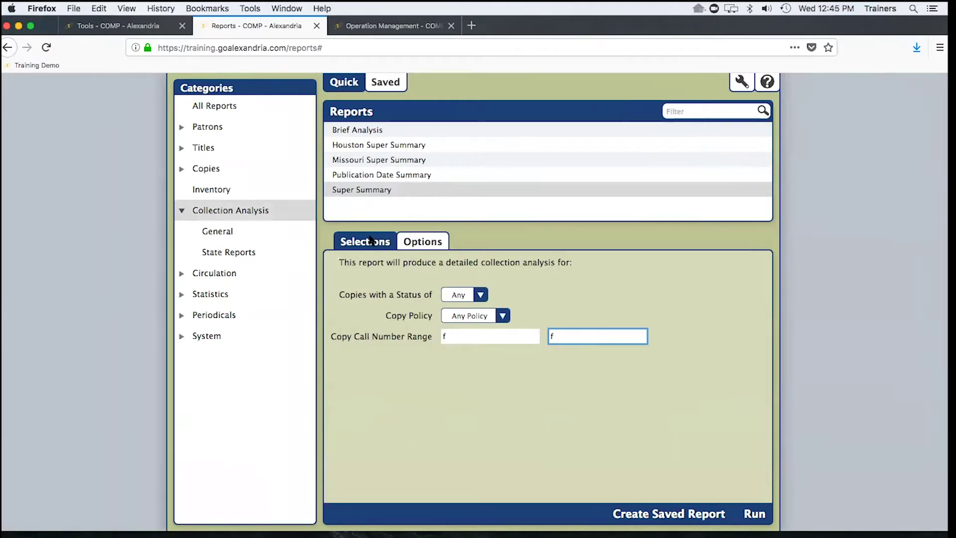
- Use the Regular - Ignore Super Summary Call Numbers format and view the operations list
click(413, 242)
click(460, 270)
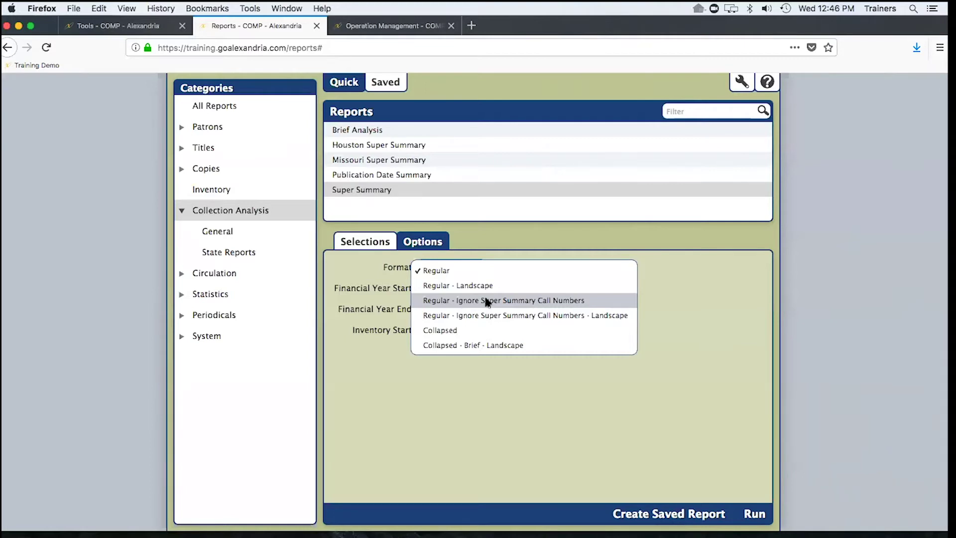
click(487, 301)
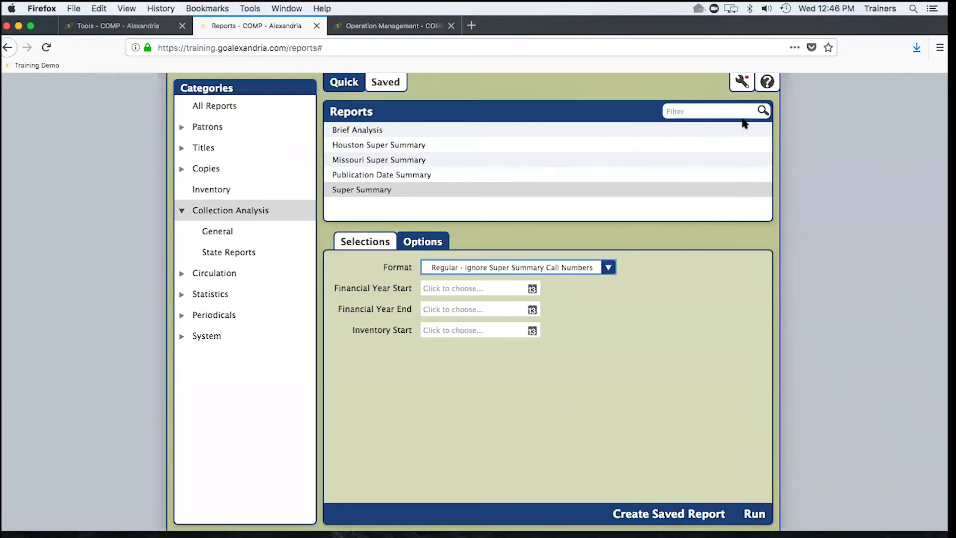
click(739, 90)
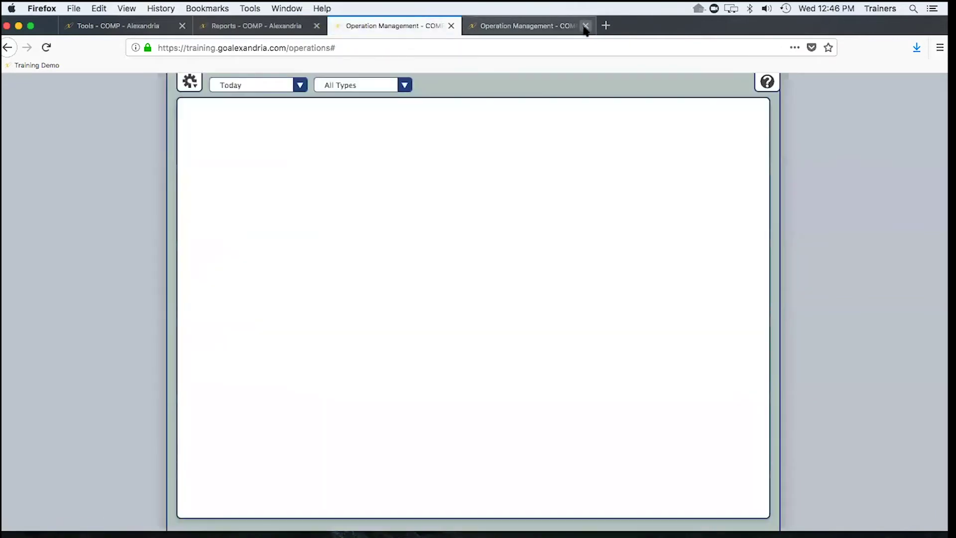
- Close the duplicate operations page and open the Super Summary report PDF in Preview
click(585, 26)
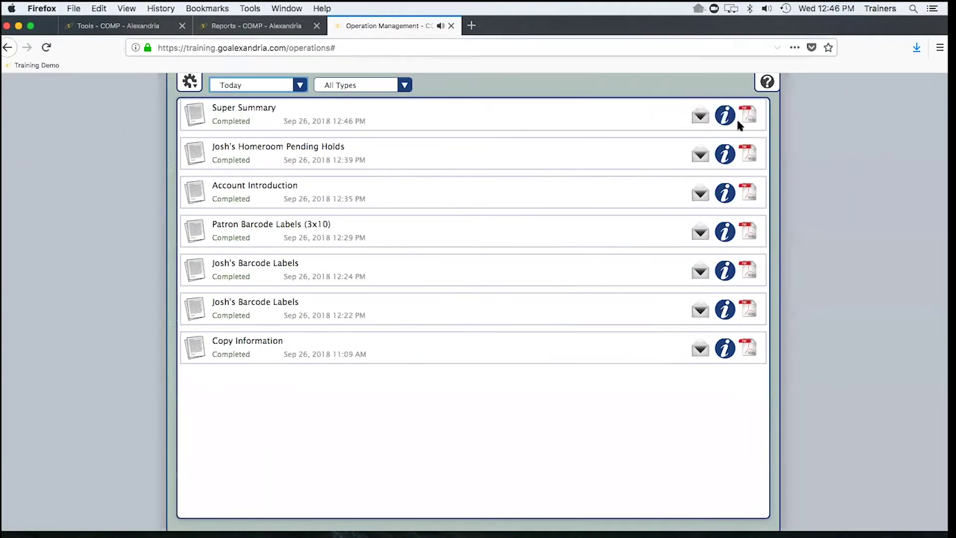
click(748, 116)
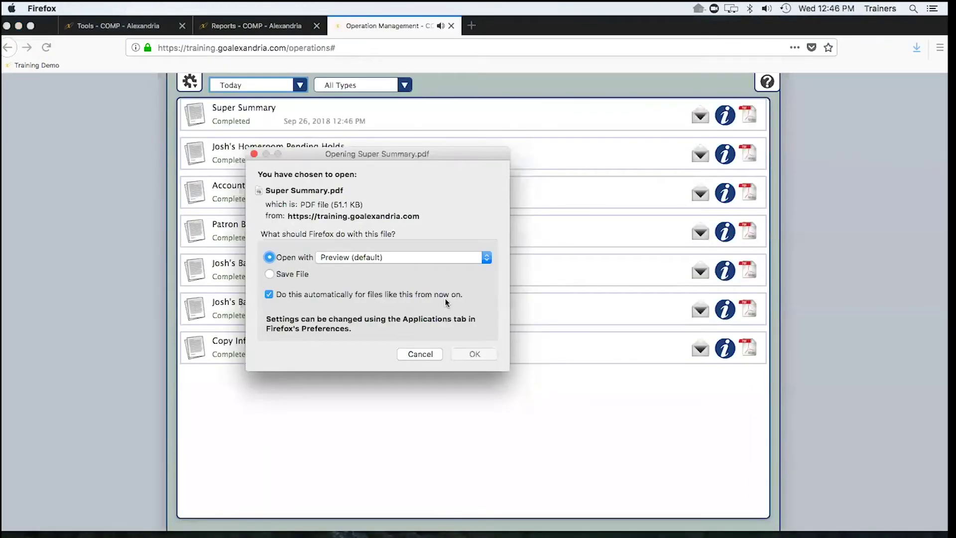
click(484, 355)
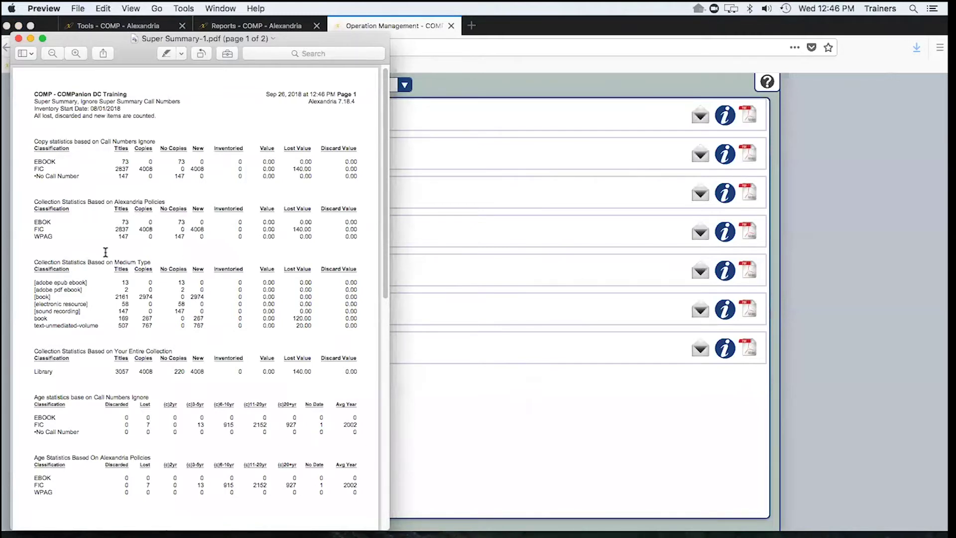
- Scroll through the two-page Super Summary collection statistics PDF, then close it
scroll(95, 249, down, 5)
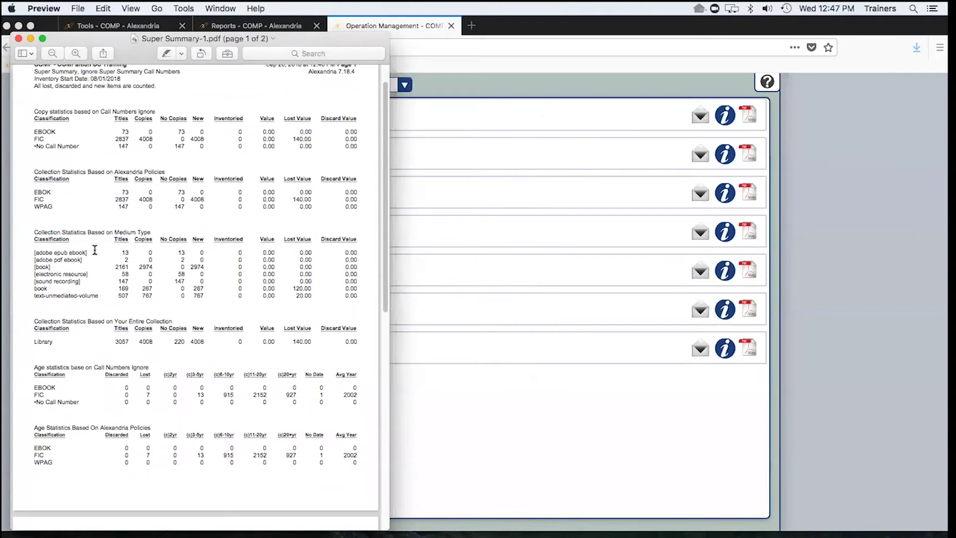
scroll(183, 248, down, 5)
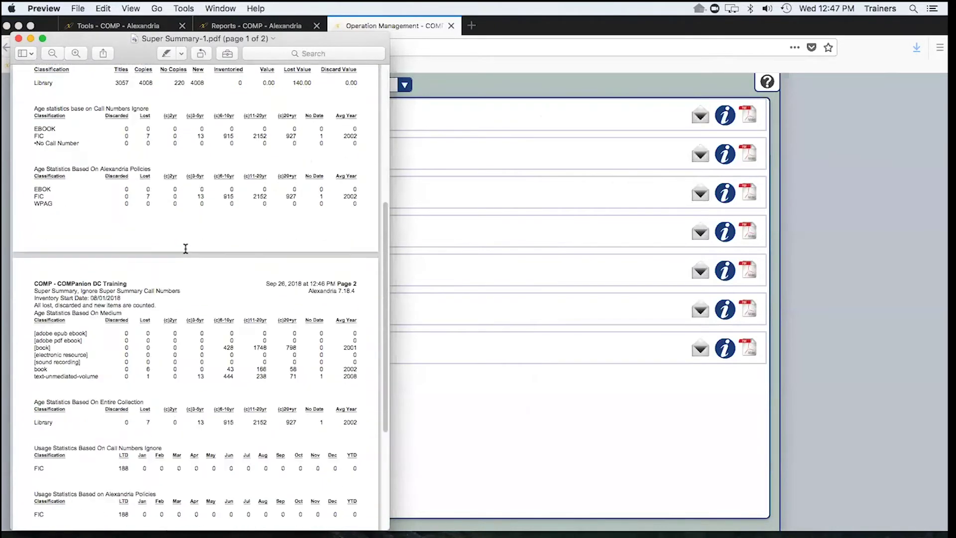
scroll(183, 248, down, 3)
scroll(182, 247, up, 10)
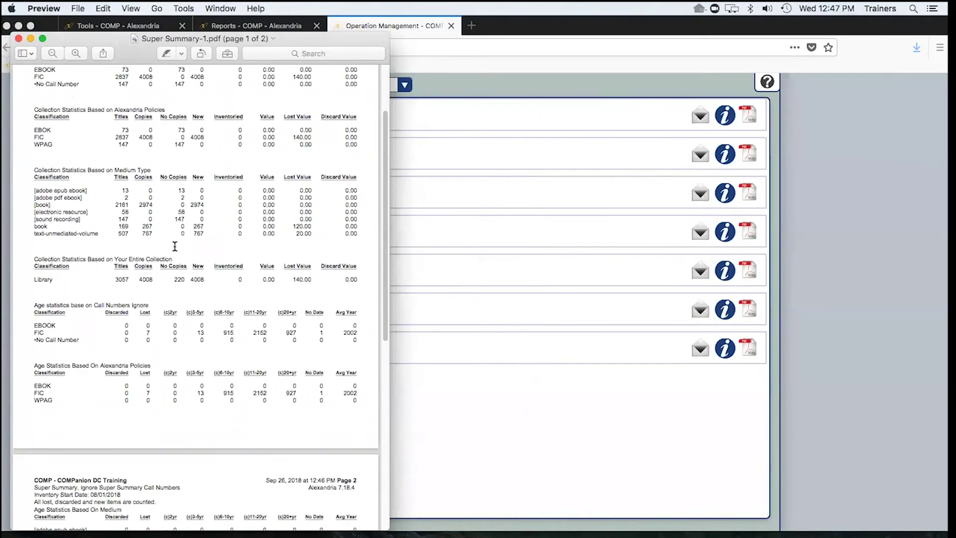
scroll(172, 236, up, 3)
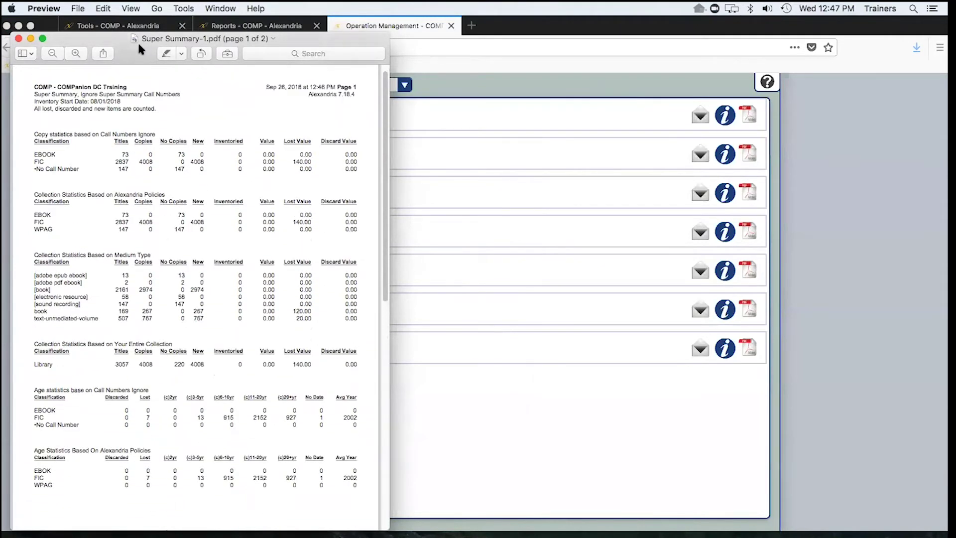
key(super+w)
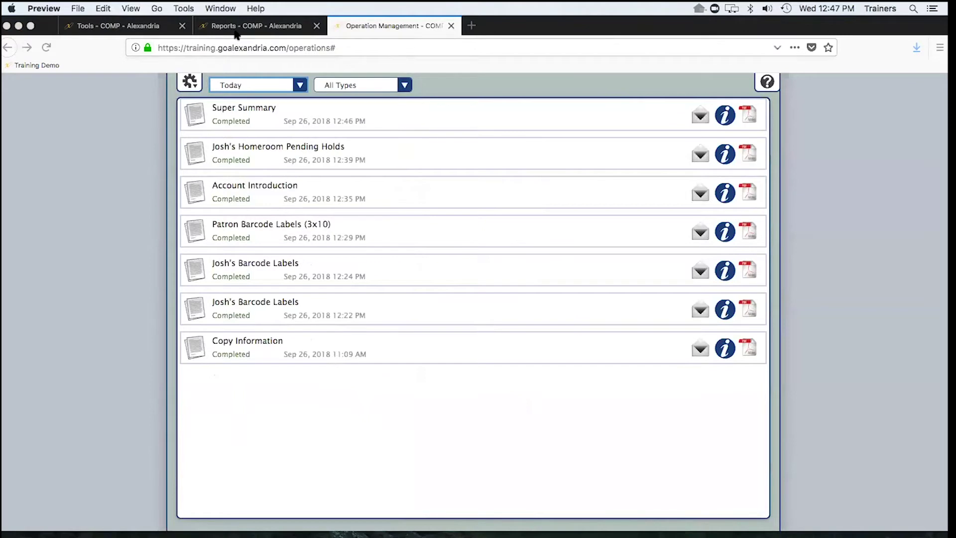
- Open Copies › Special Status › Lost Copies and show its Copy Site and Checked Out to Lost criteria
click(237, 27)
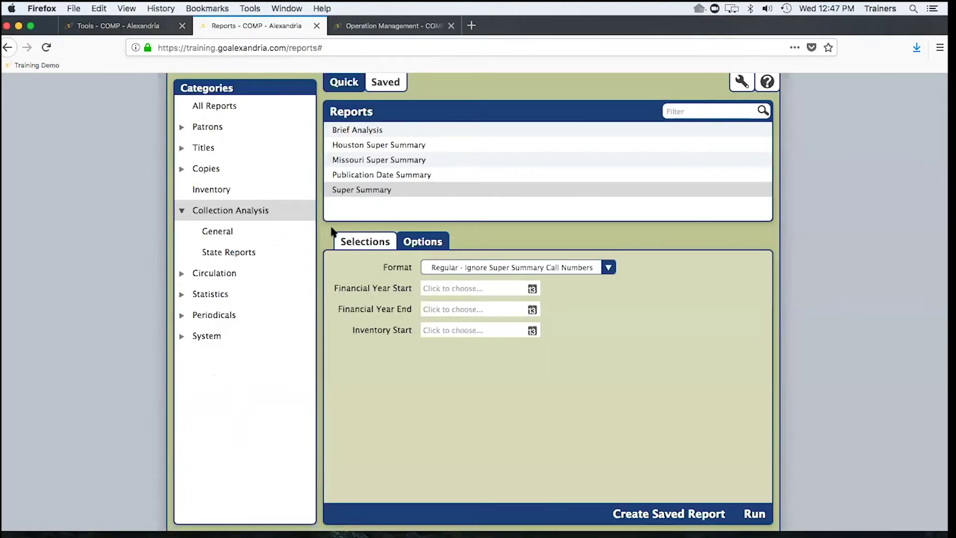
click(180, 168)
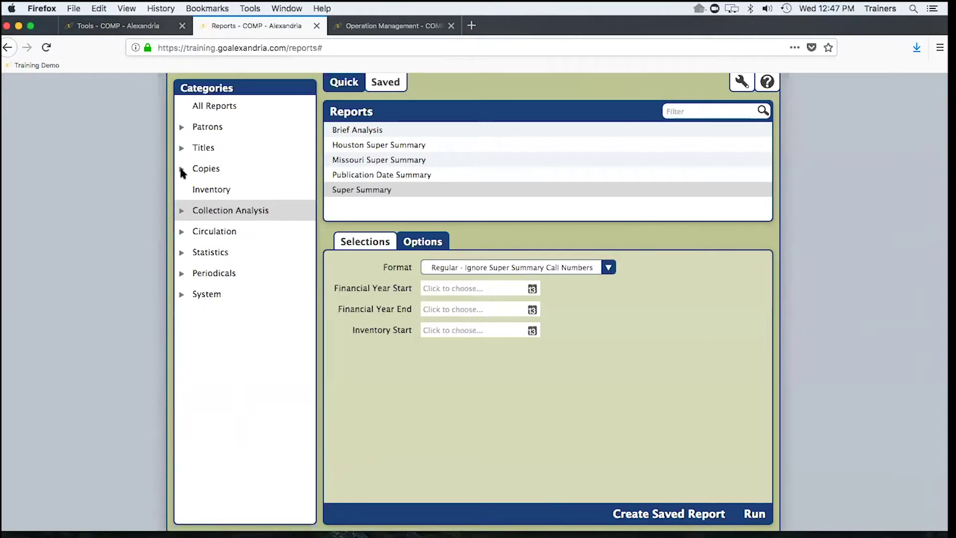
click(181, 169)
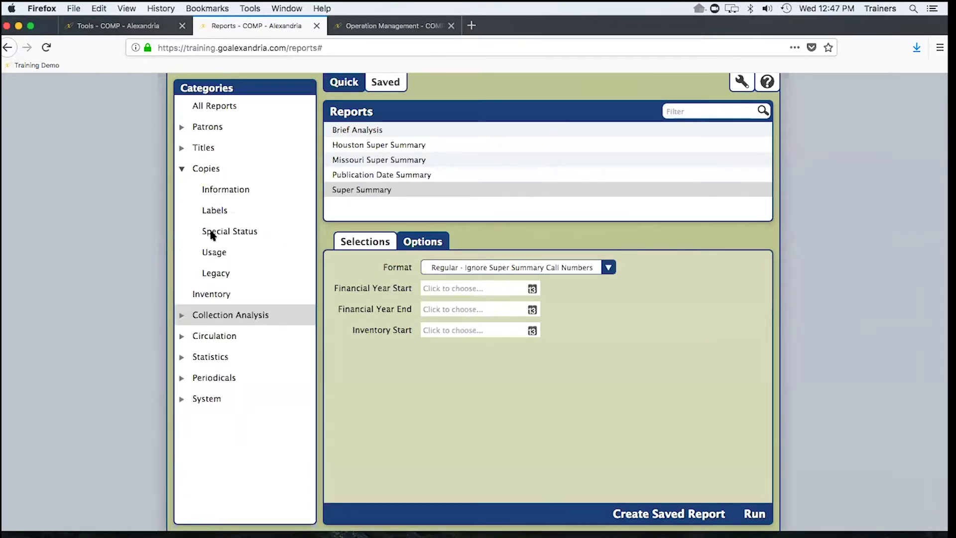
click(225, 231)
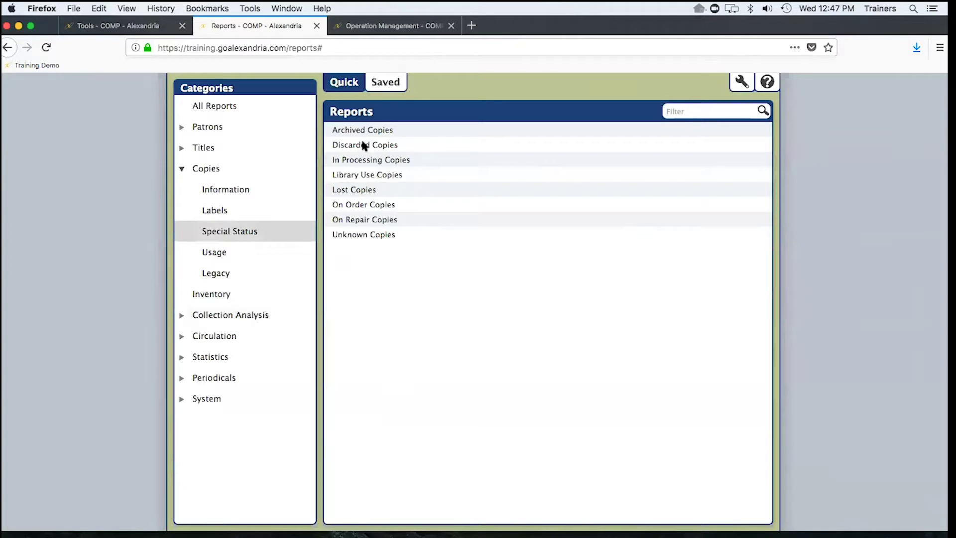
click(353, 190)
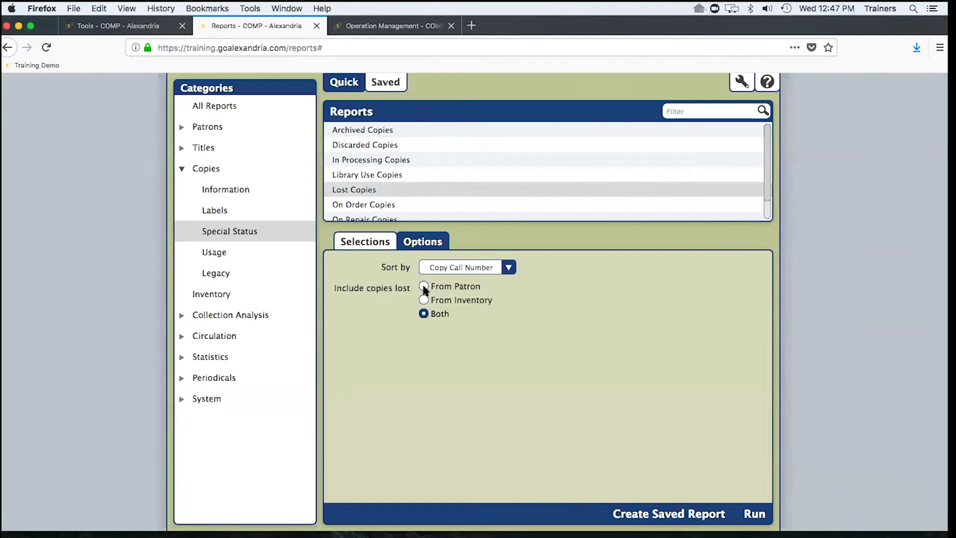
click(380, 244)
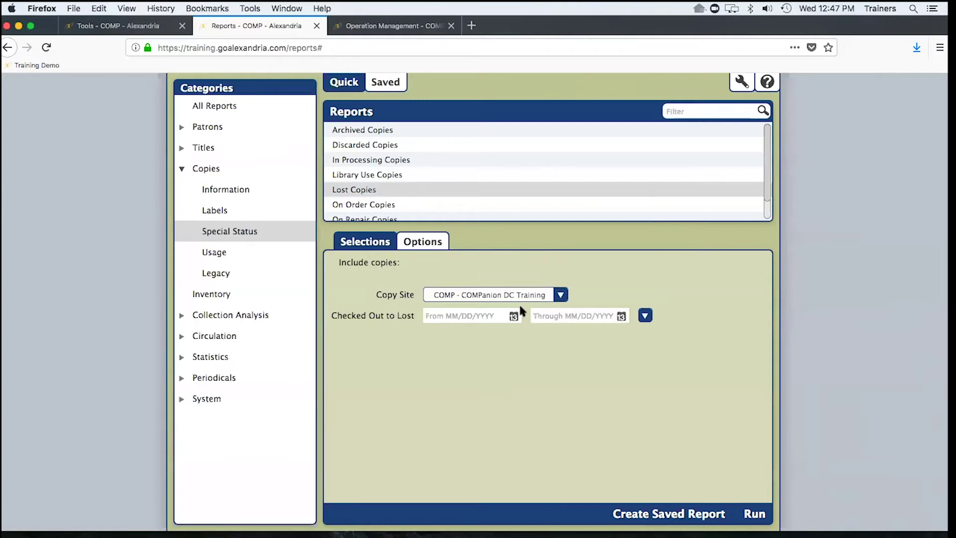
- Keep Copy Site unchanged and set Lost Copies to include copies lost From Inventory
click(487, 298)
click(432, 267)
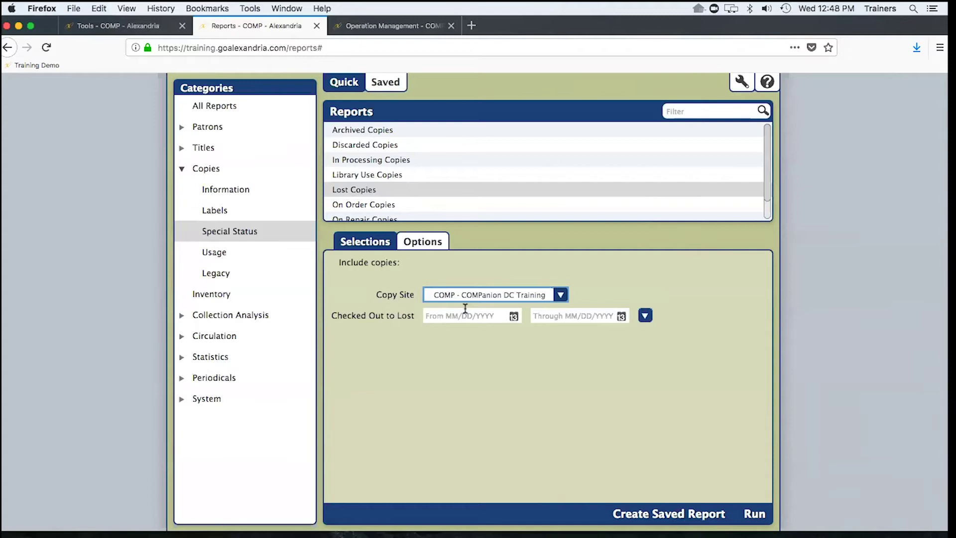
click(423, 244)
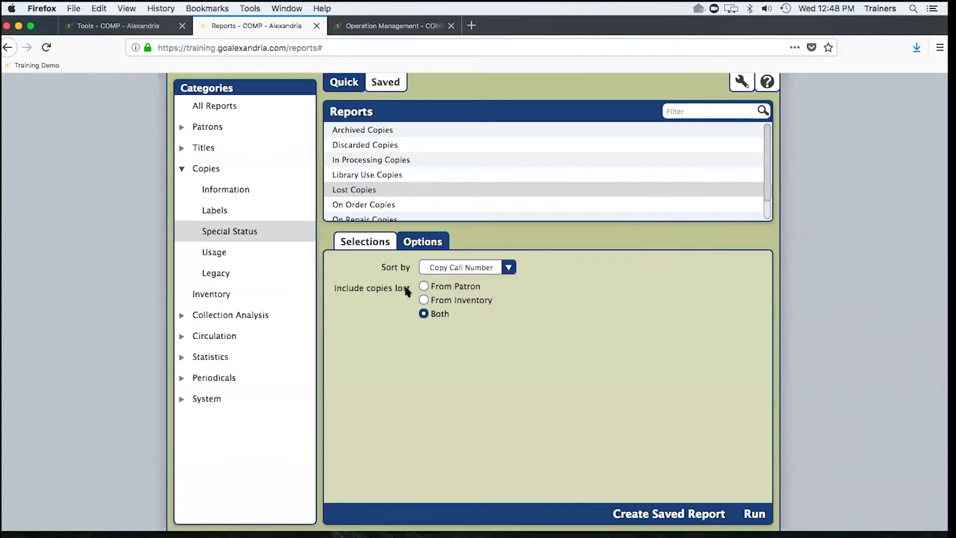
click(445, 301)
click(443, 288)
click(181, 128)
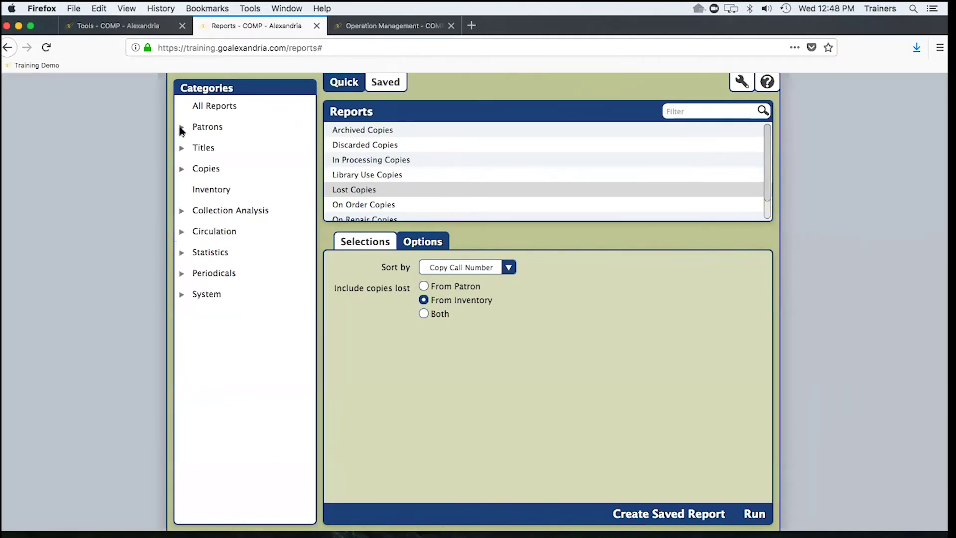
- Browse the Patrons, Titles and Copies Usage reports, then list the Statistics reports
click(204, 129)
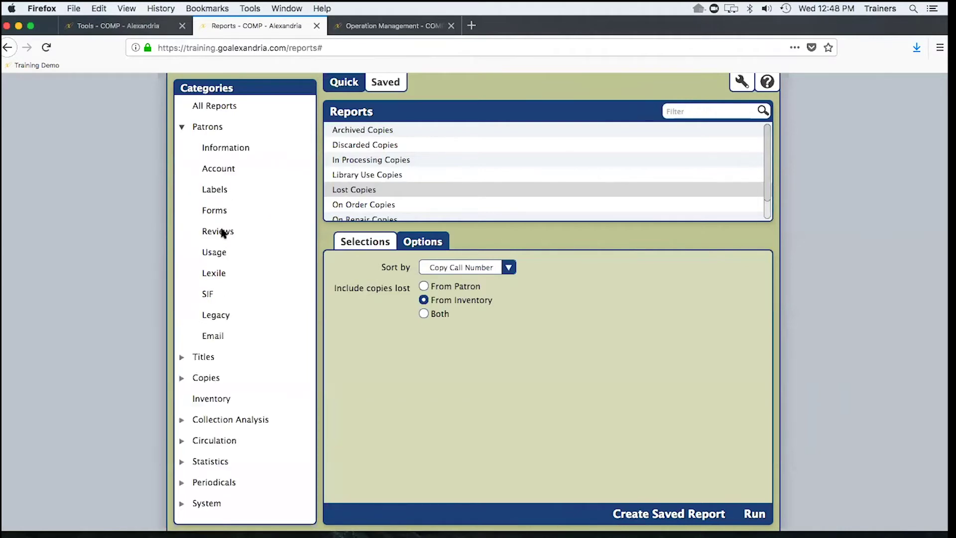
click(220, 253)
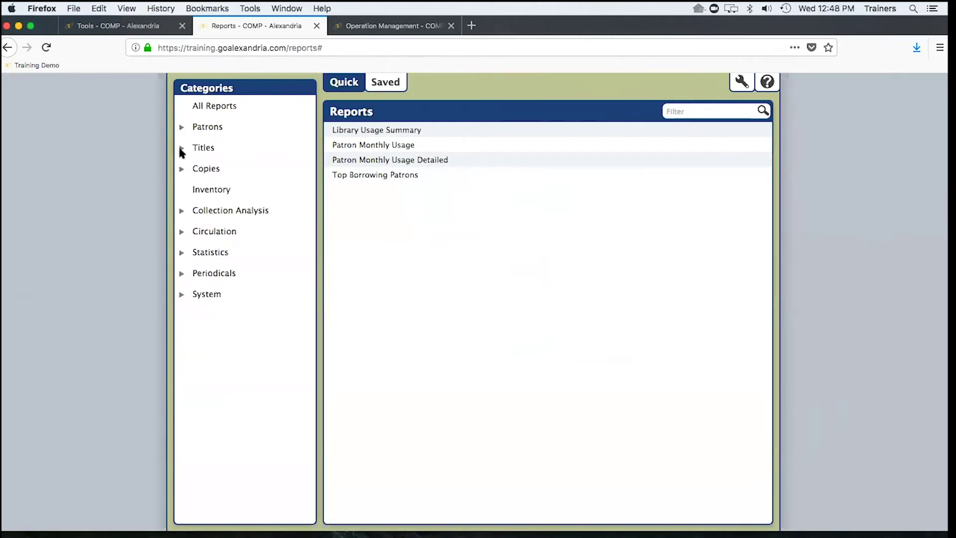
click(195, 153)
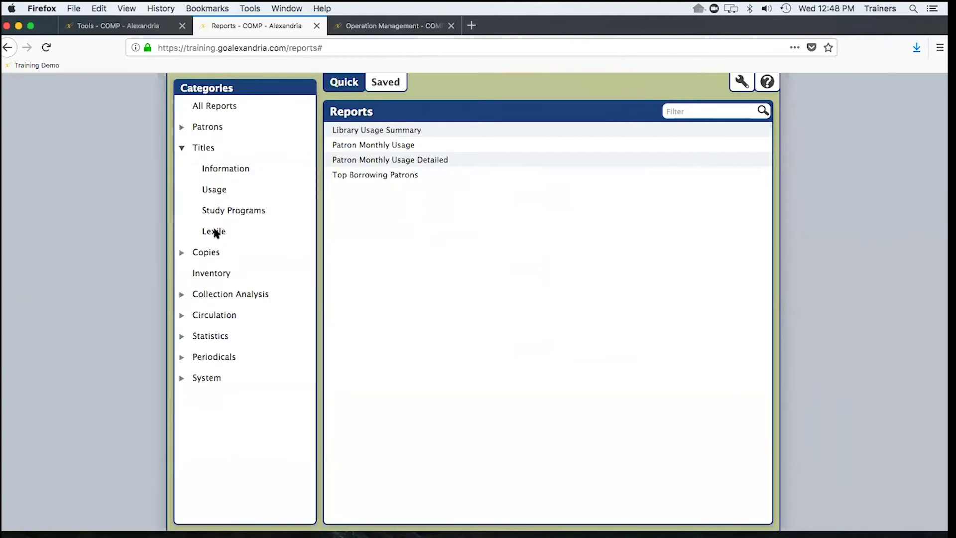
click(214, 188)
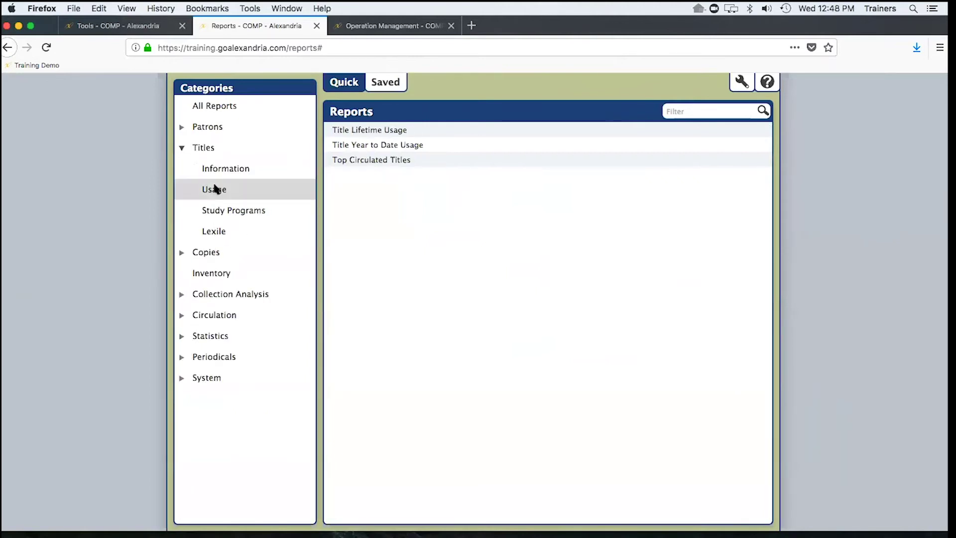
click(181, 148)
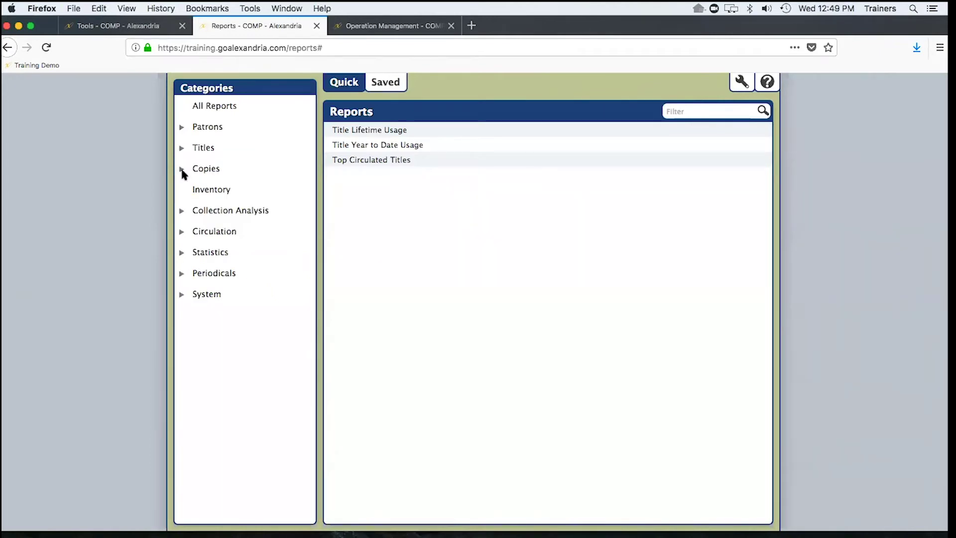
click(181, 169)
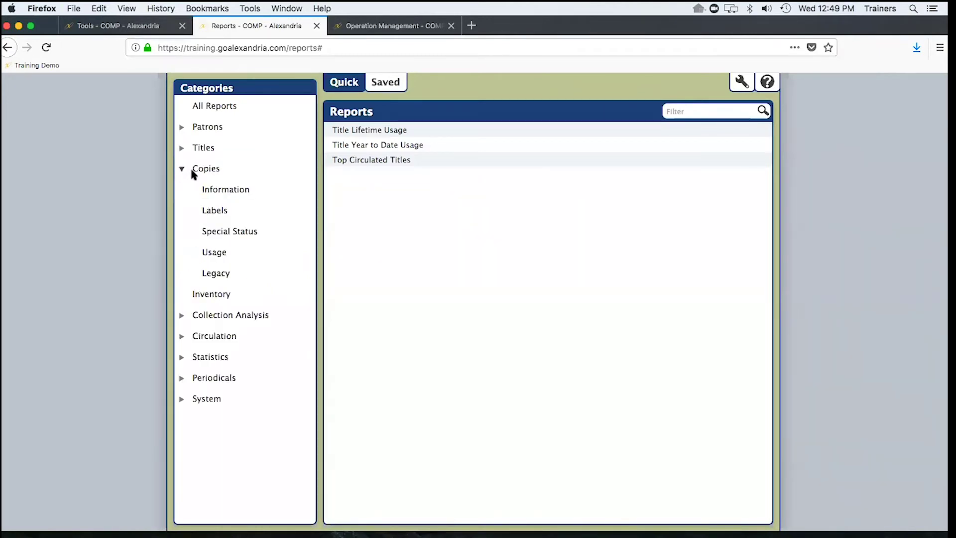
click(214, 251)
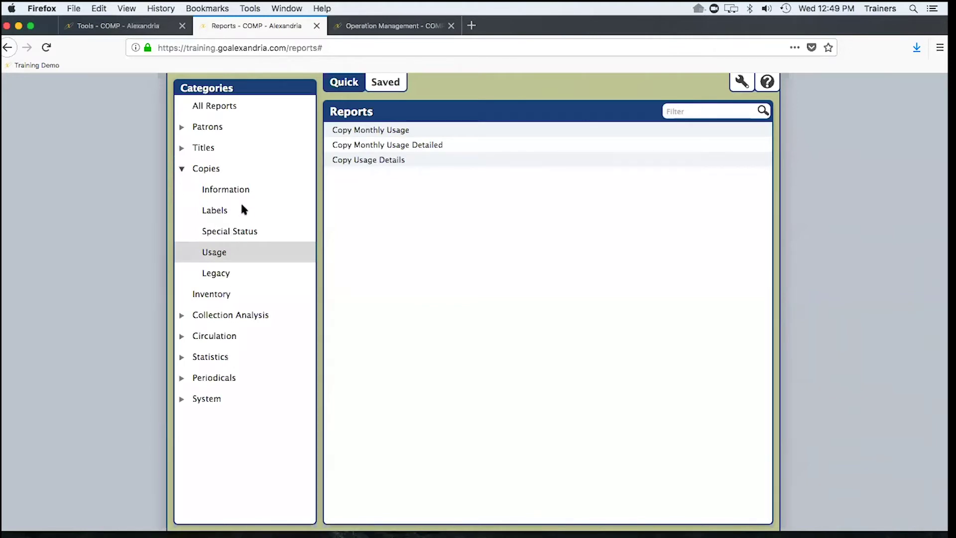
click(198, 148)
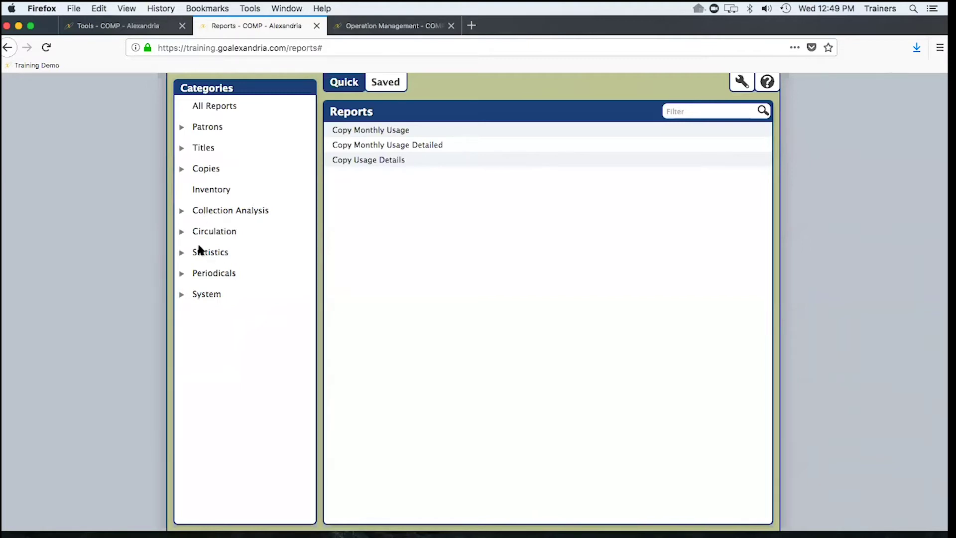
click(209, 253)
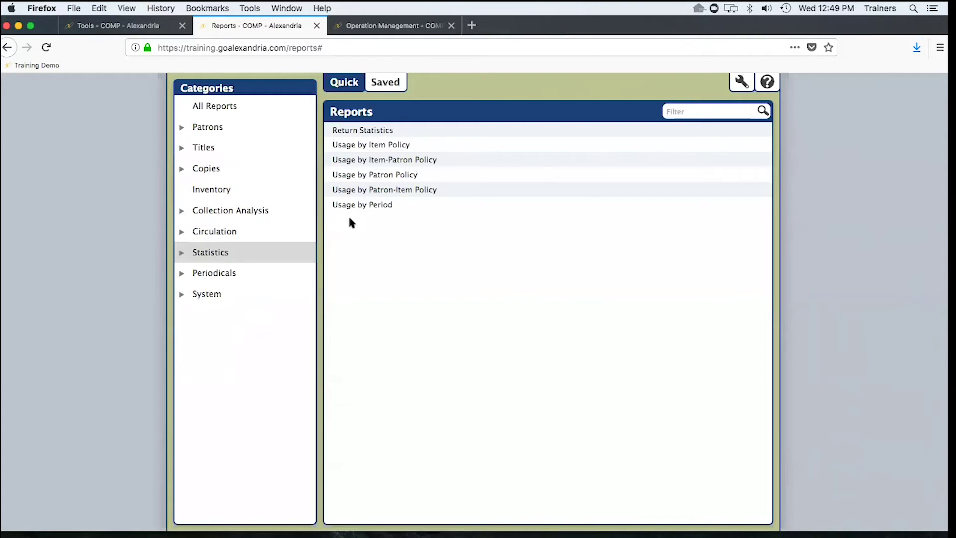
- Return to the slideshow and step back from End of Year Report Needs to the Agenda slide
key(ctrl+Right)
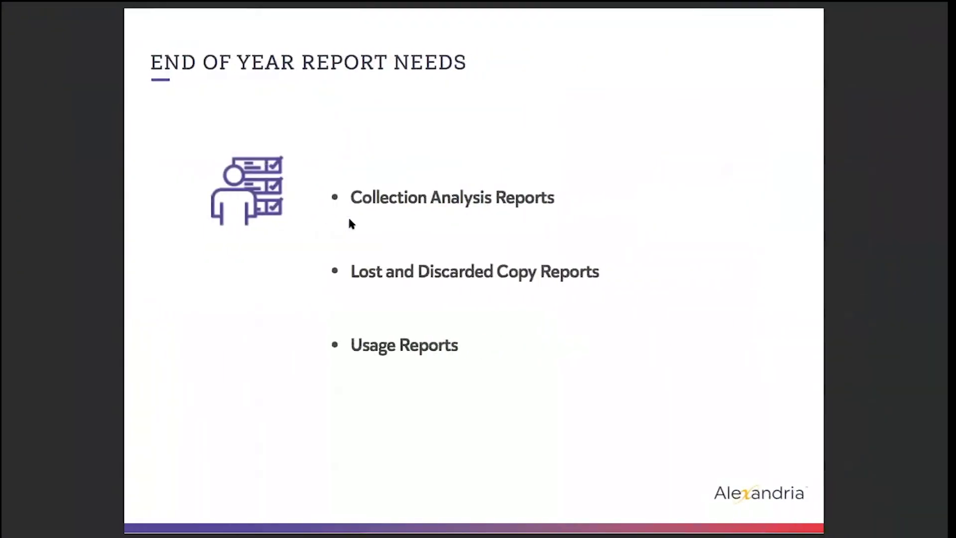
key(ctrl+Left)
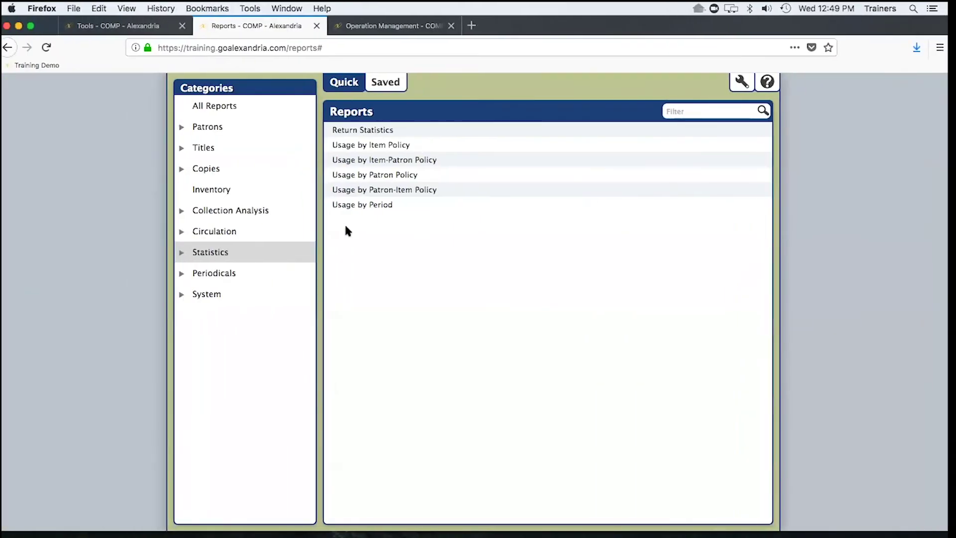
key(ctrl+Right)
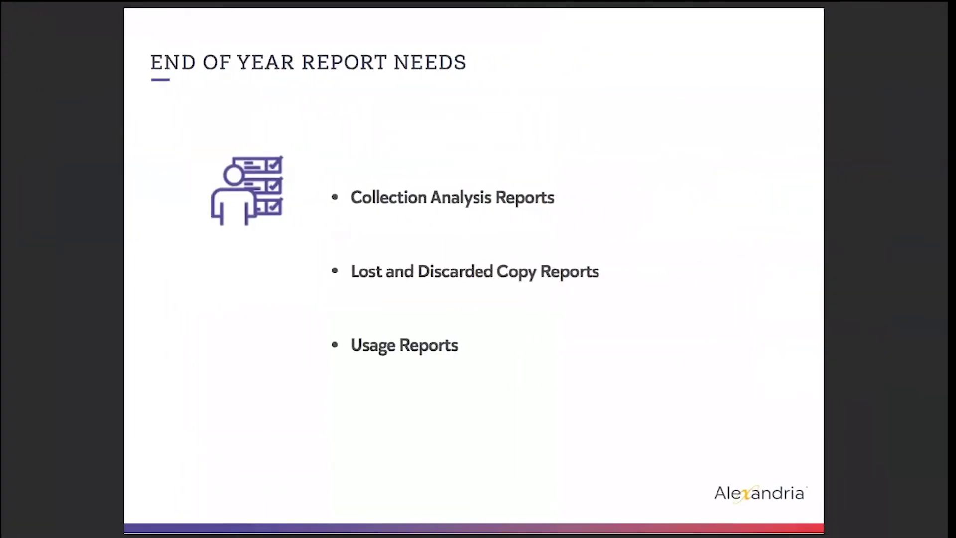
key(Left)
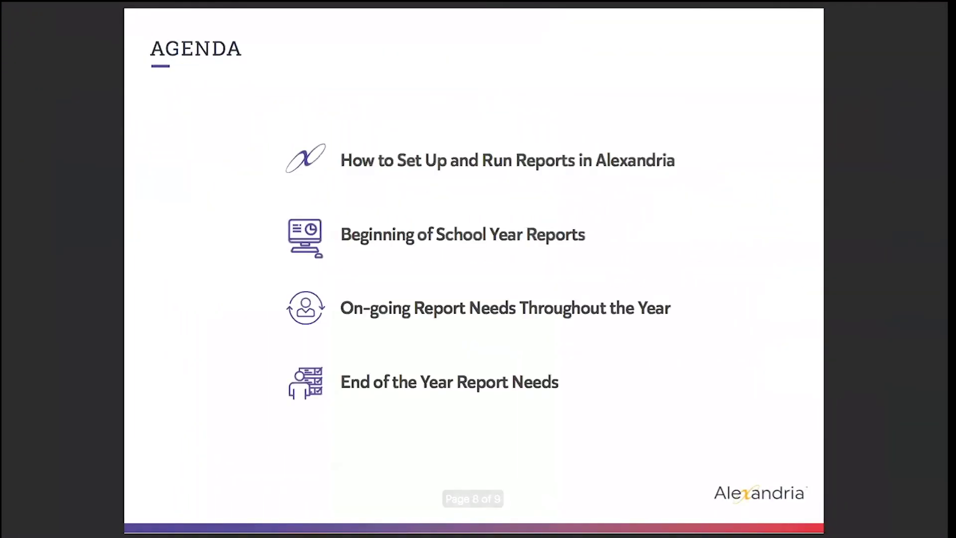
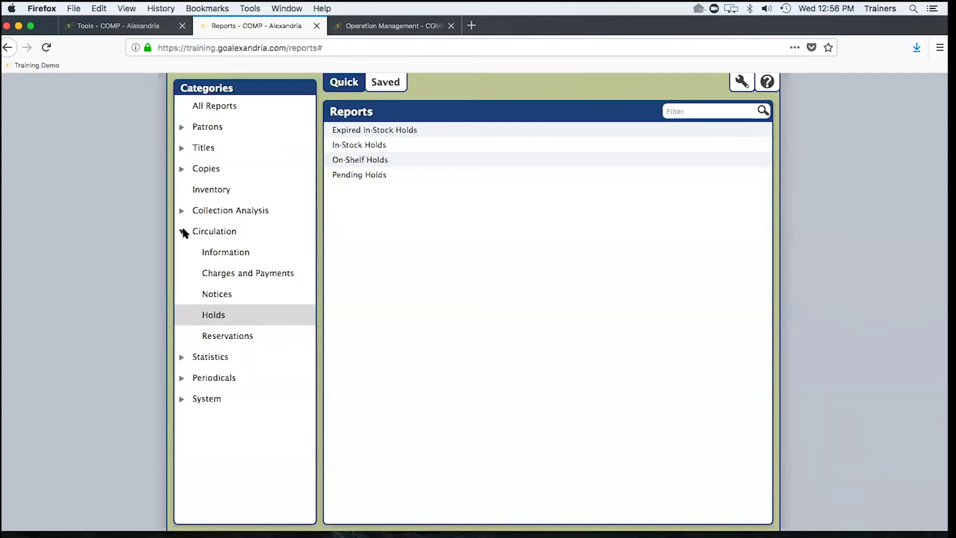
- List the Copies Special Status reports, then open the Circulation page from the Tools tab
click(182, 169)
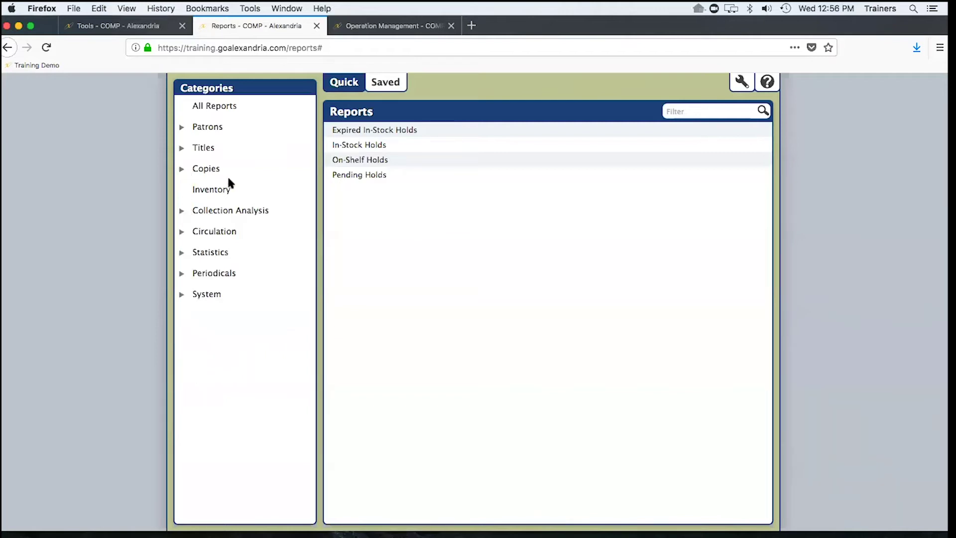
click(192, 168)
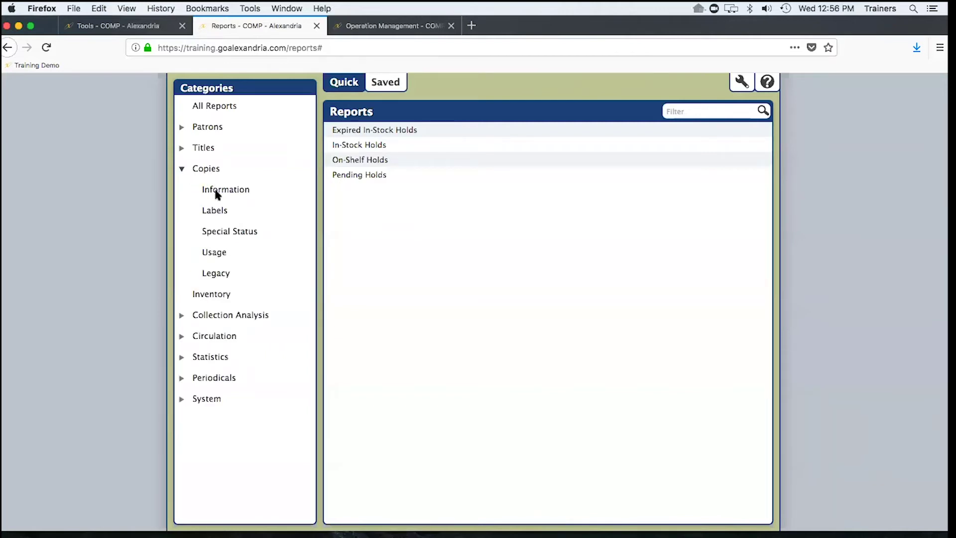
click(225, 230)
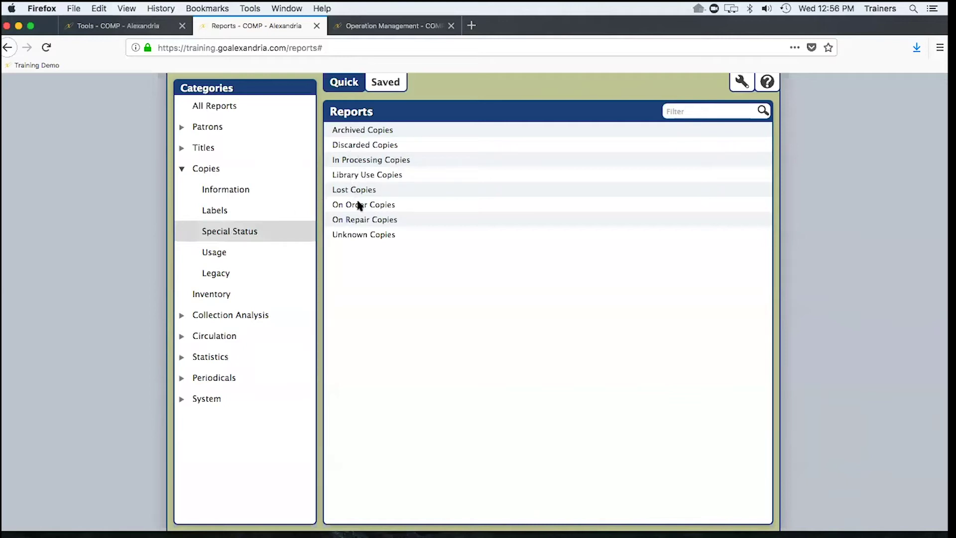
click(142, 26)
click(180, 100)
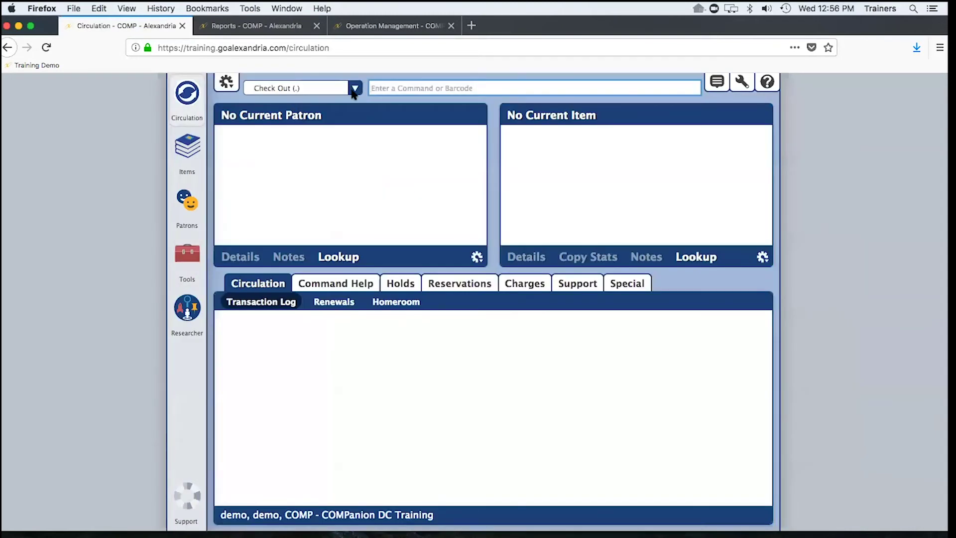
- Check lost (1) and discarded (2) copies in Circulation, finding 12 lost and none discarded
text(1)
key(Return)
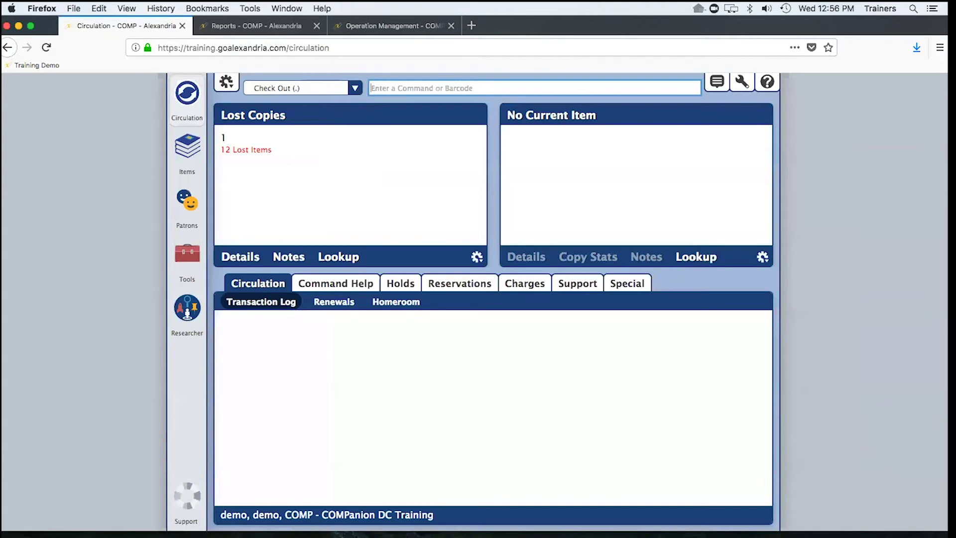
text(2)
key(Return)
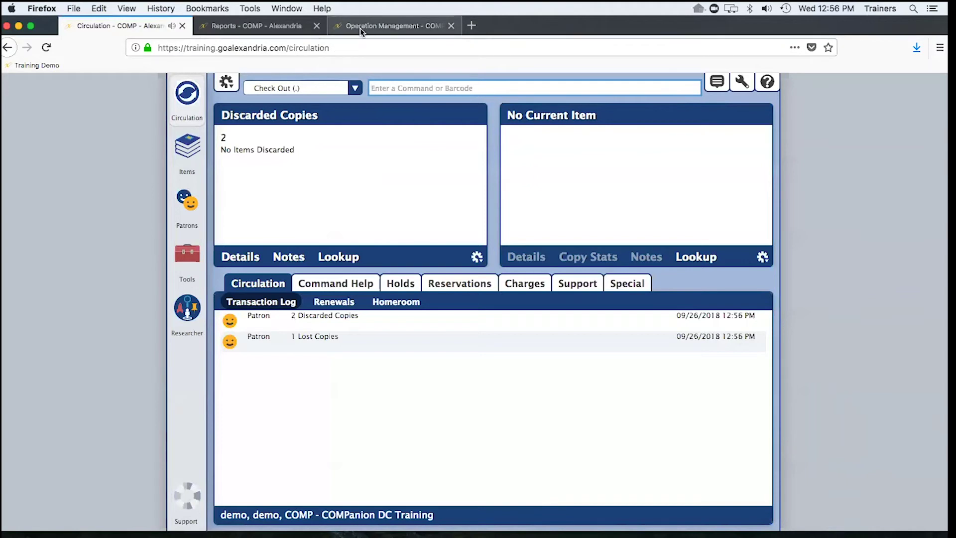
click(251, 25)
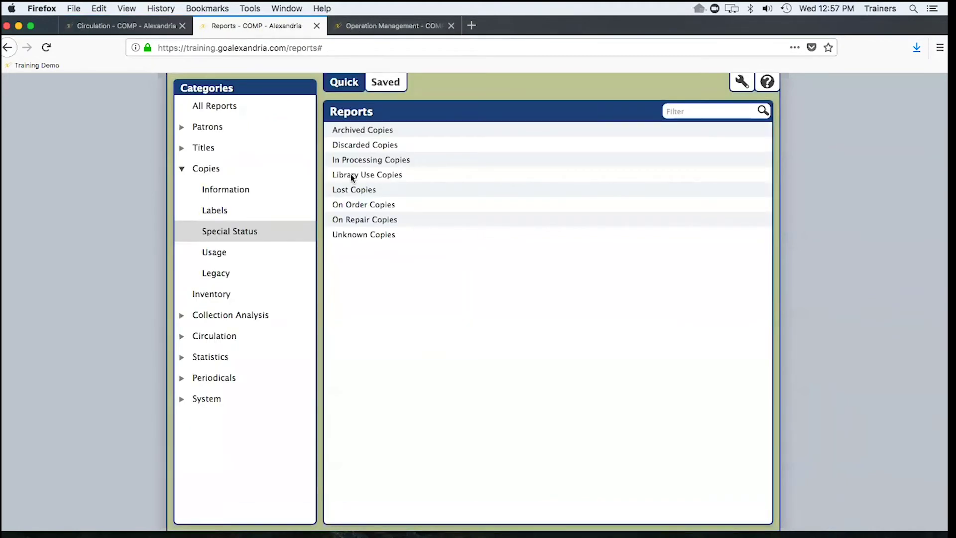
- Open On Repair Copies and show its Copy Site and Checked Out to On Repair criteria
click(374, 219)
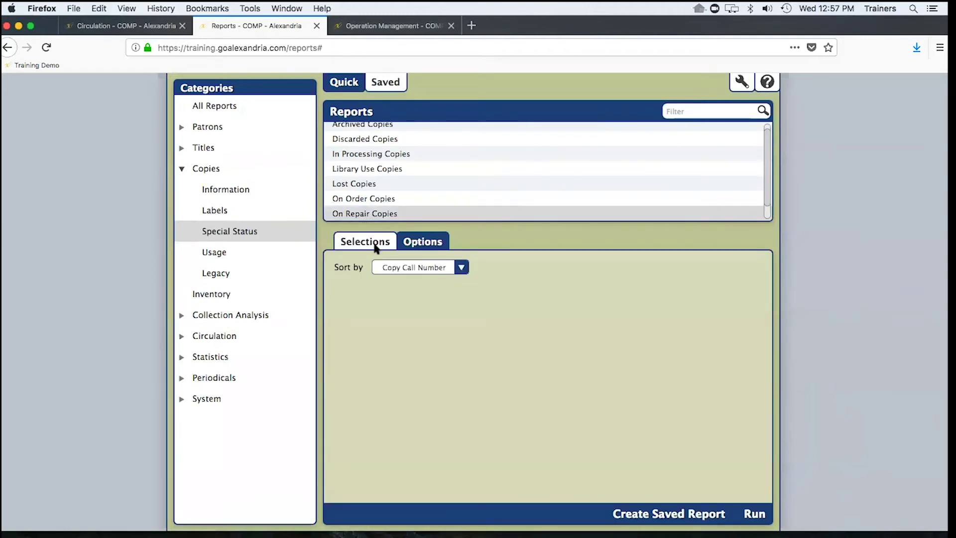
click(377, 246)
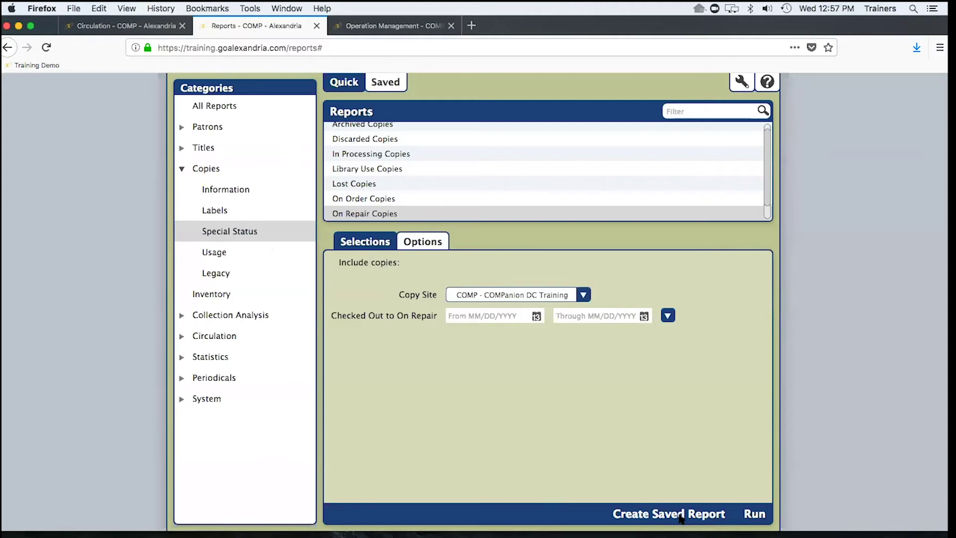
- Save the report under the name 'On Repair Copies' and show its Schedule settings
click(681, 515)
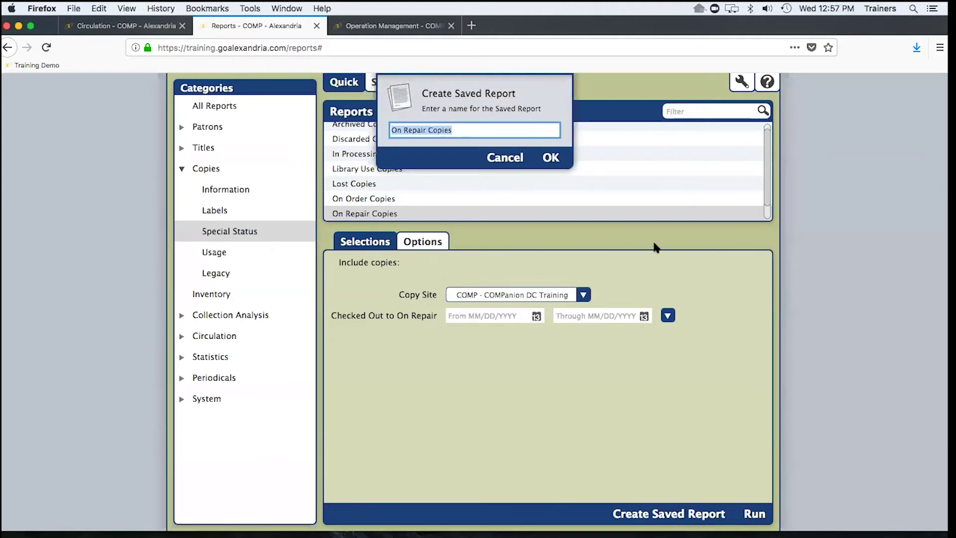
click(549, 158)
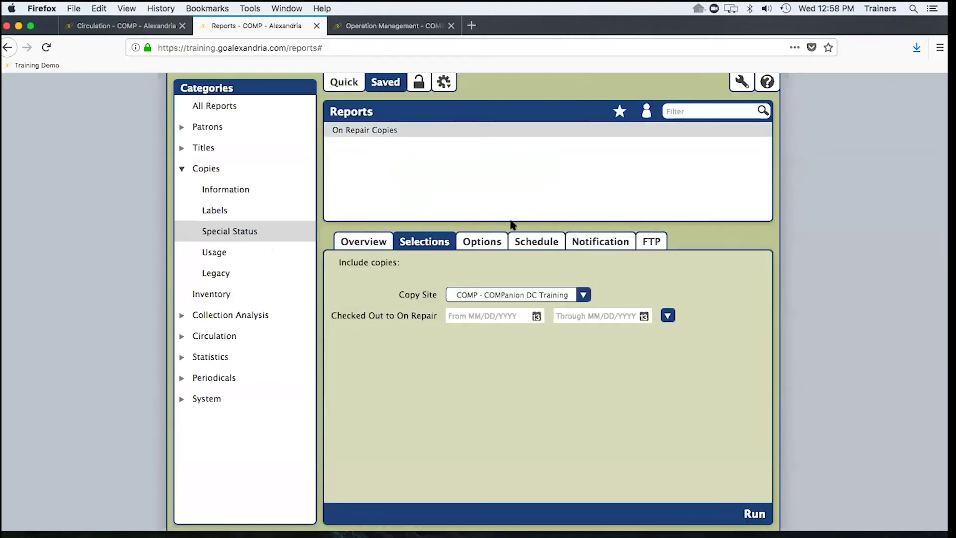
click(530, 245)
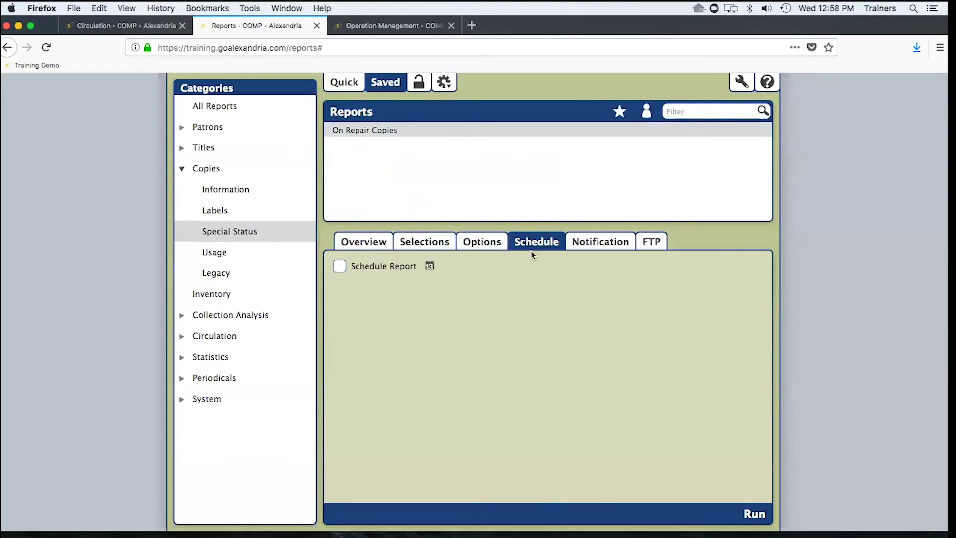
- Turn on scheduling and try a Weekly frequency on Mondays, then Wednesdays
click(340, 267)
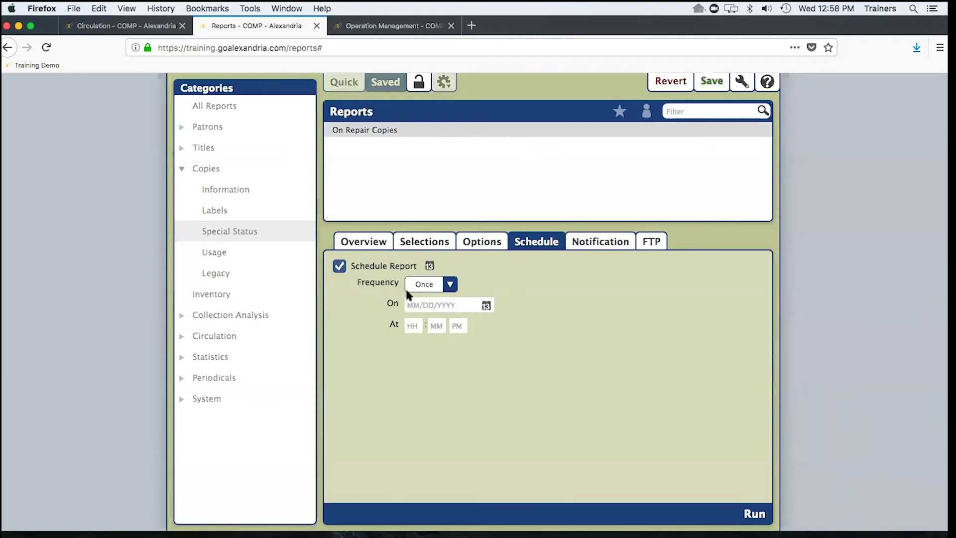
click(424, 284)
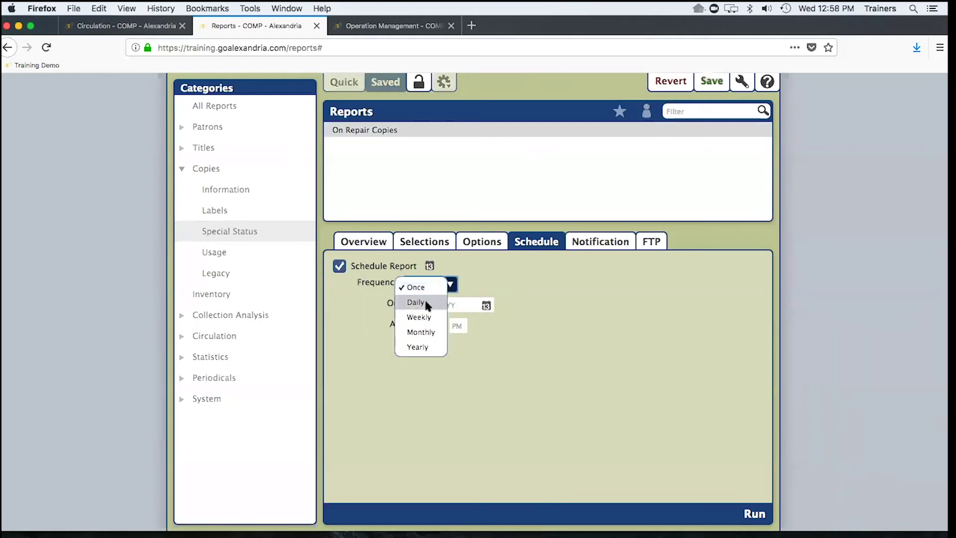
click(417, 315)
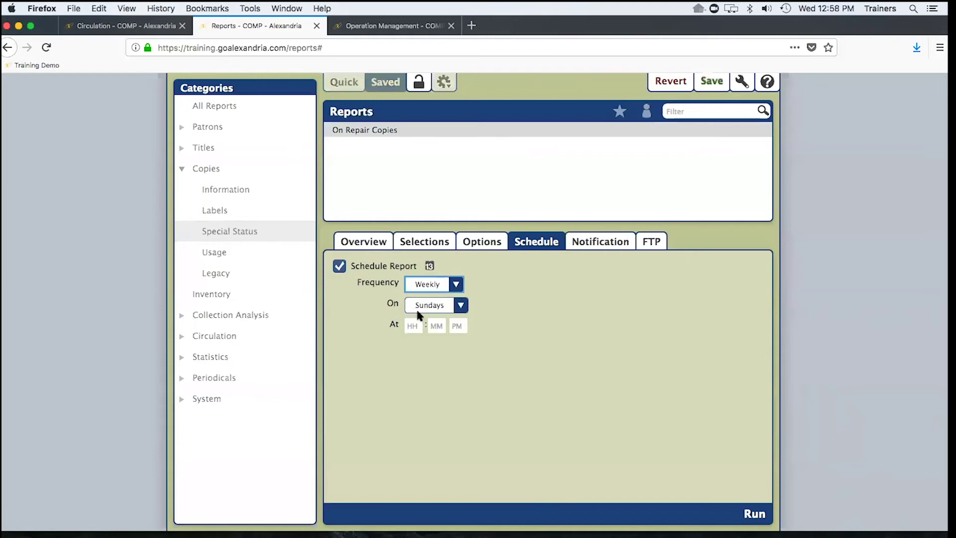
click(440, 305)
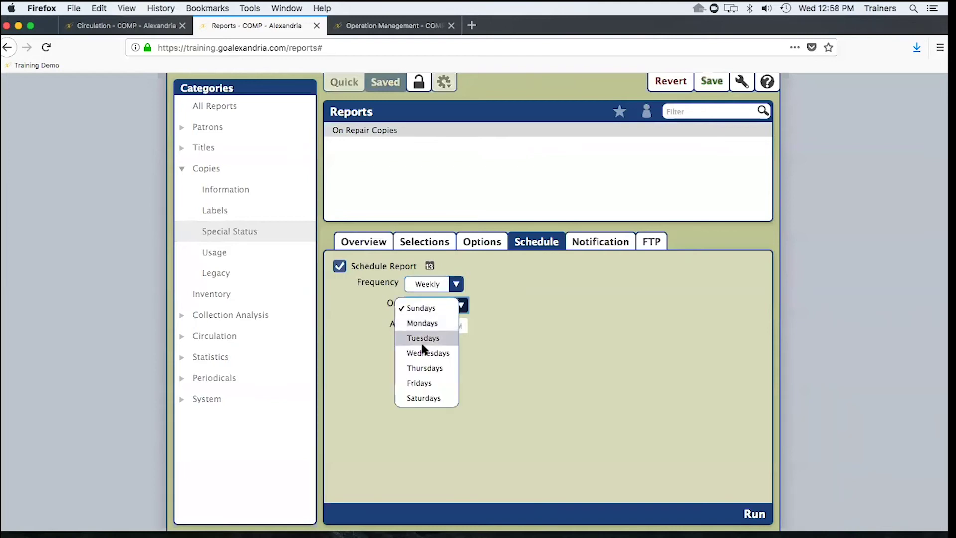
click(422, 323)
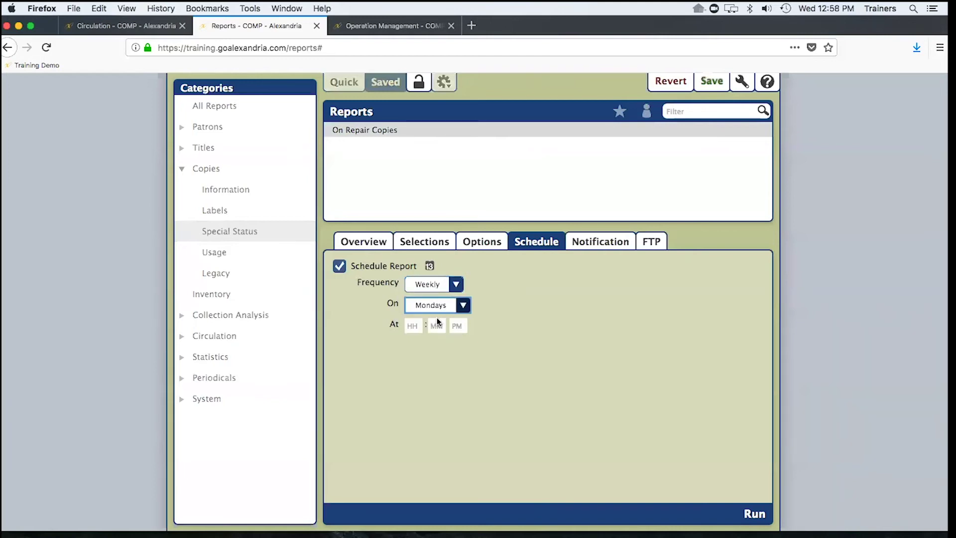
click(433, 305)
click(426, 351)
click(438, 305)
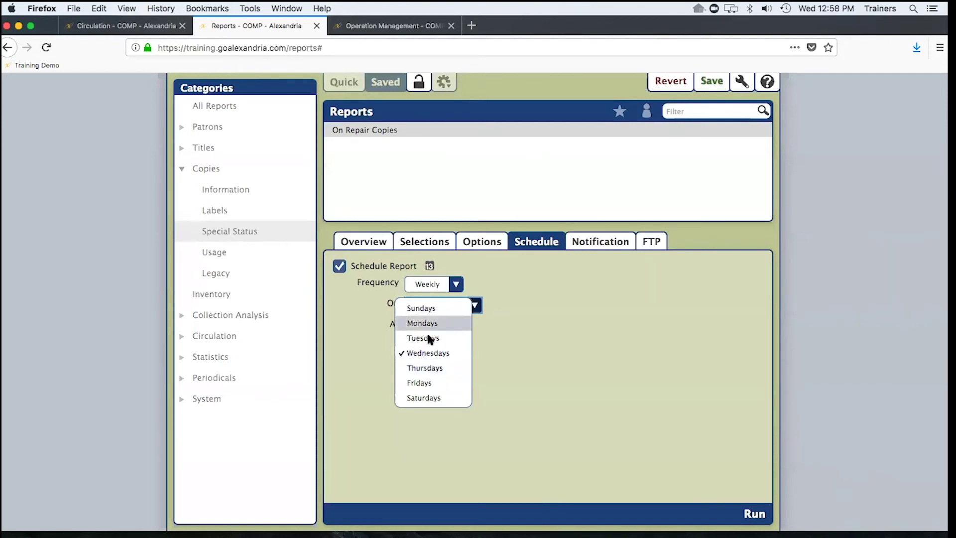
click(353, 330)
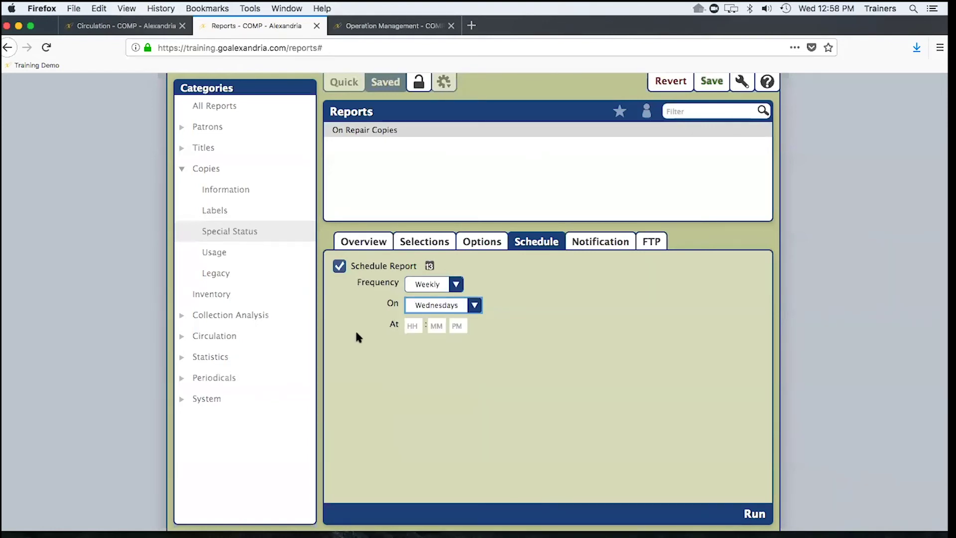
- Change the schedule frequency to Monthly, running on the 1st
click(455, 286)
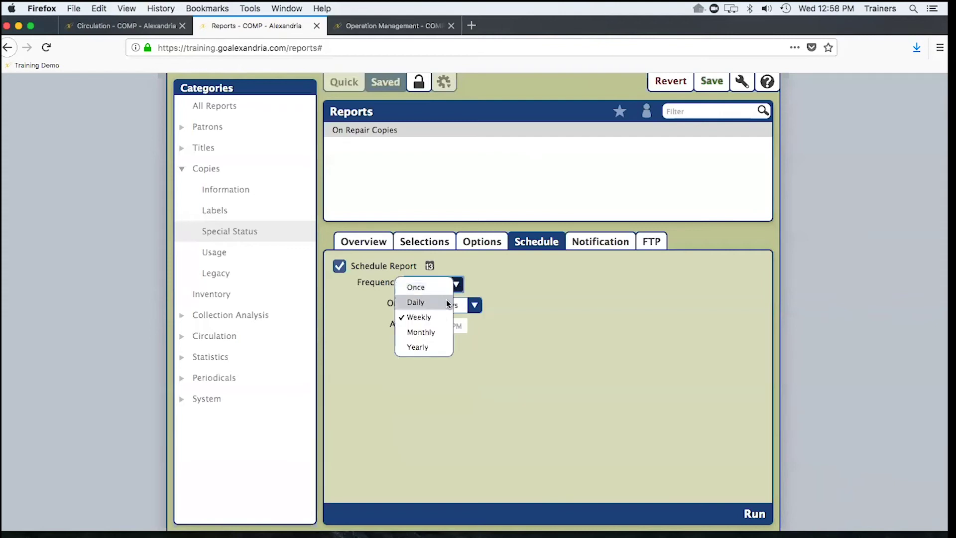
click(436, 331)
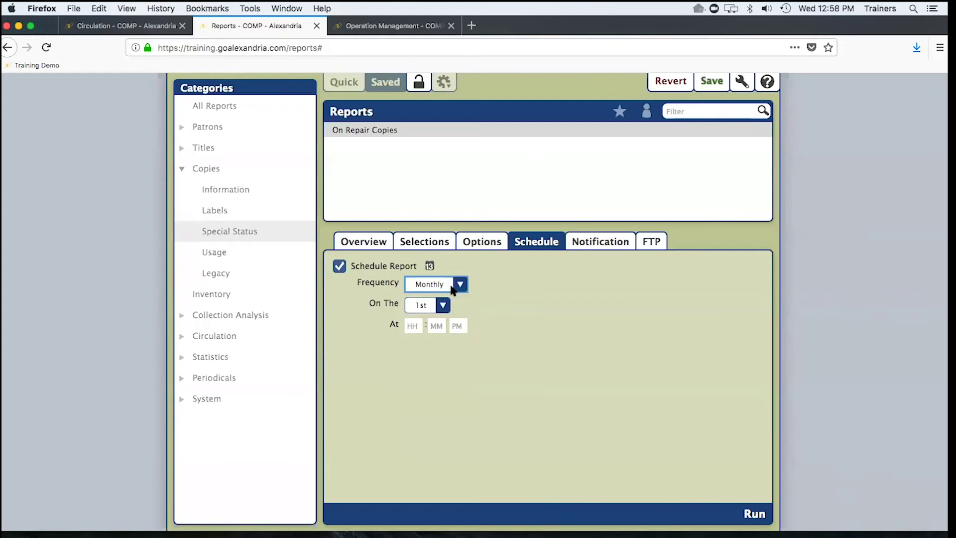
mouse_move(649, 520)
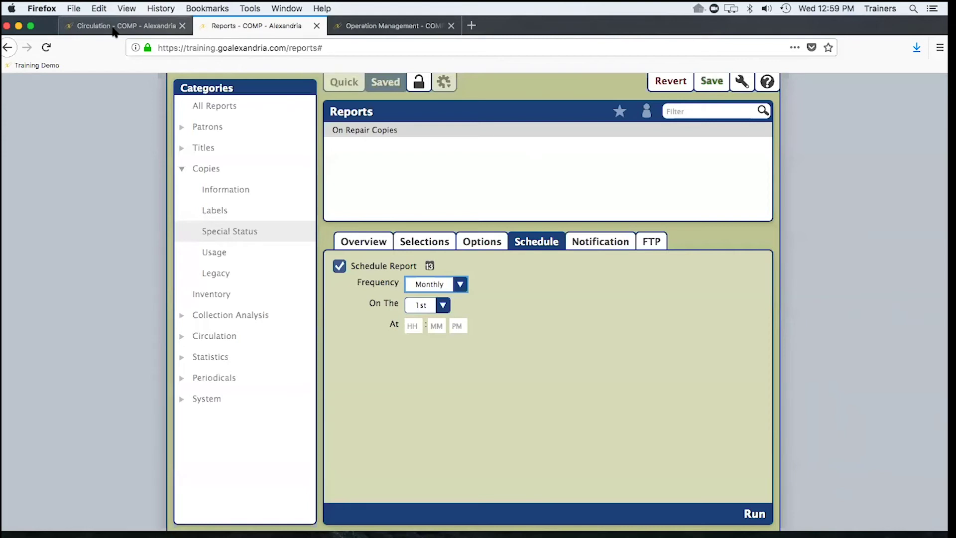
- Open Administration from Tools to view its Status panel showing version 7.18.4
click(141, 26)
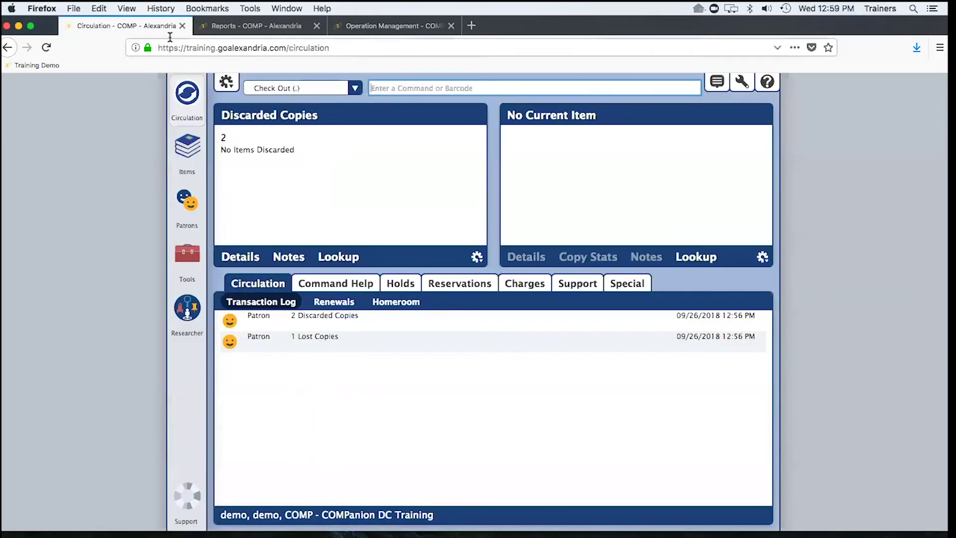
click(189, 258)
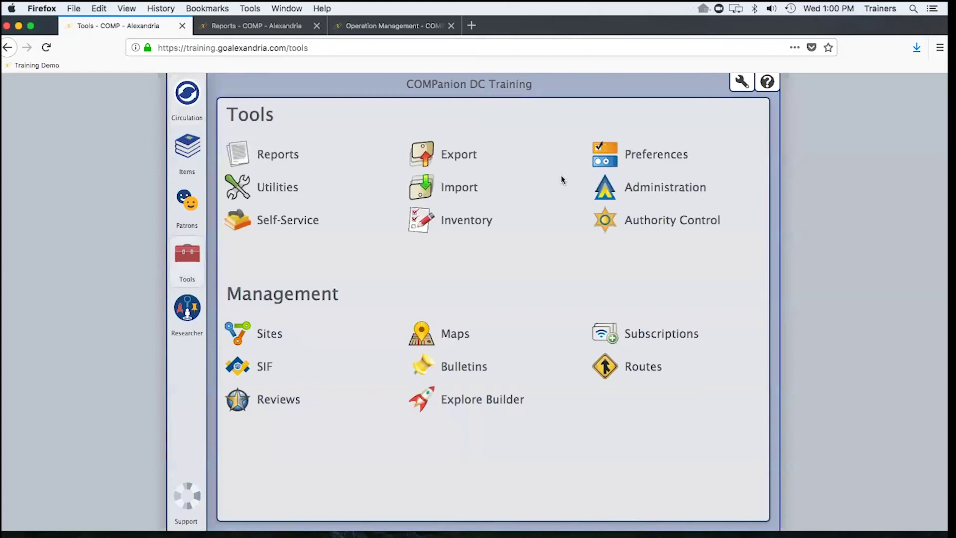
click(605, 187)
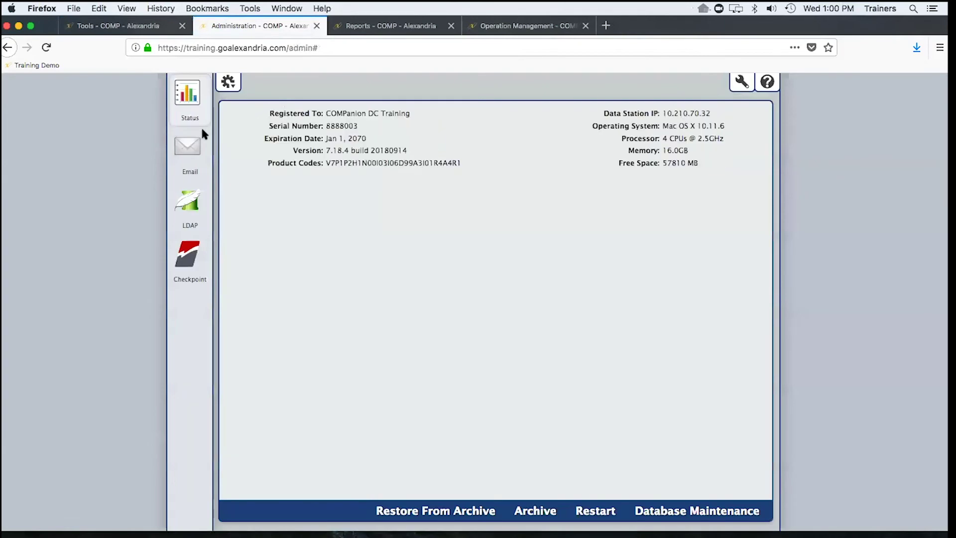
- Review Administration's SMTP email settings, then go back to the Tools overview
click(186, 152)
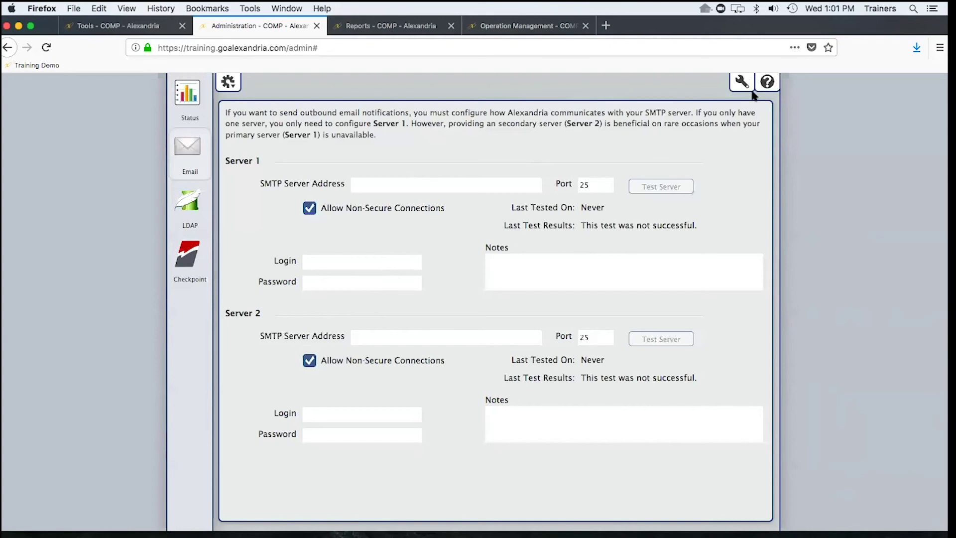
click(132, 26)
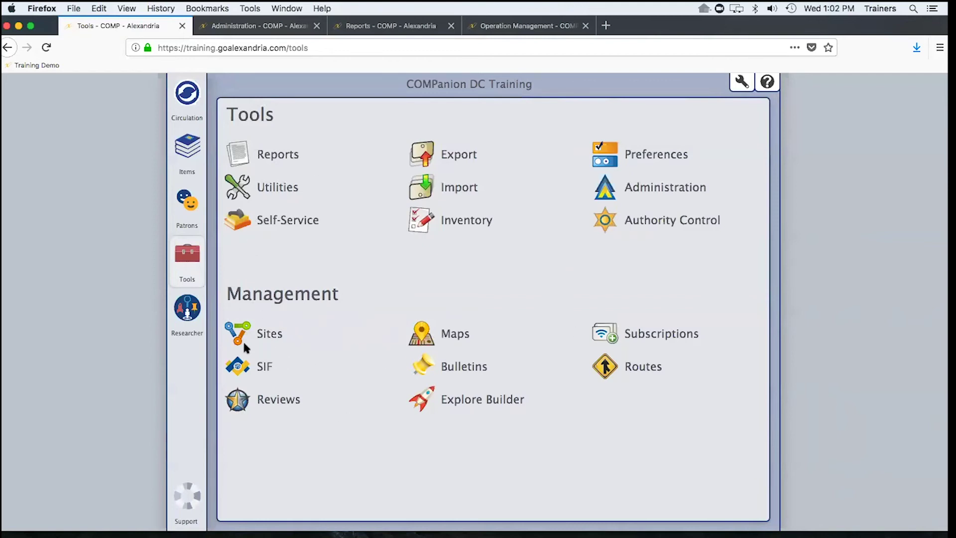
- Open the COMPanion DC Training site record from Sites and unlock it for editing
click(243, 322)
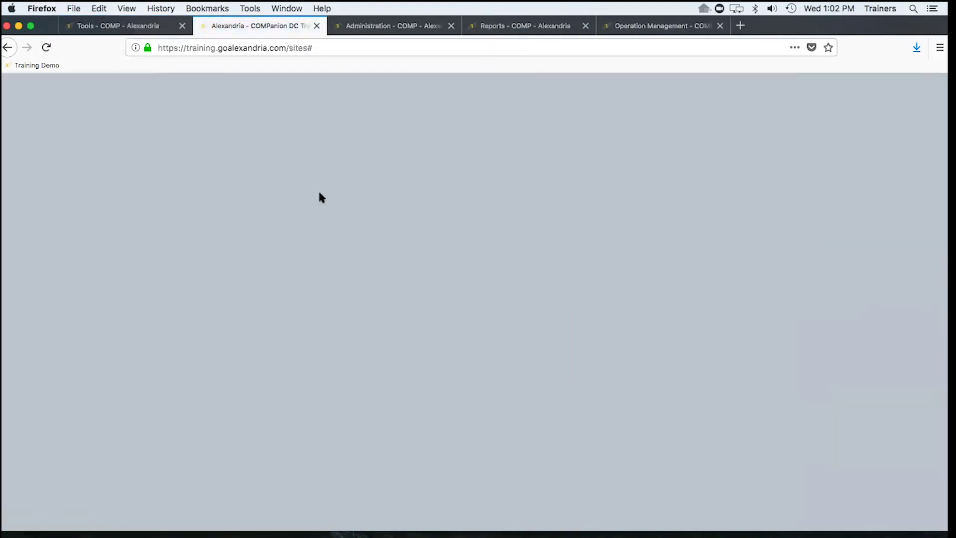
click(133, 25)
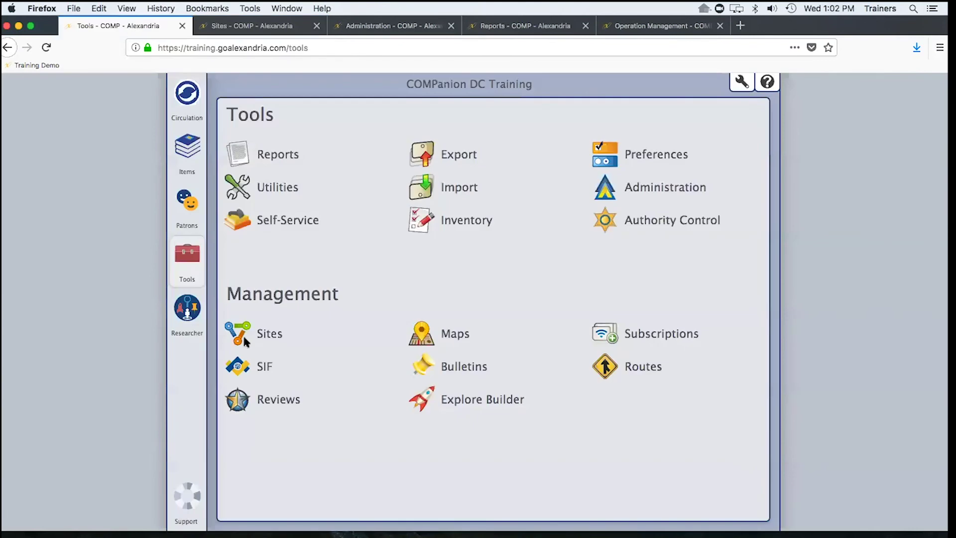
click(255, 31)
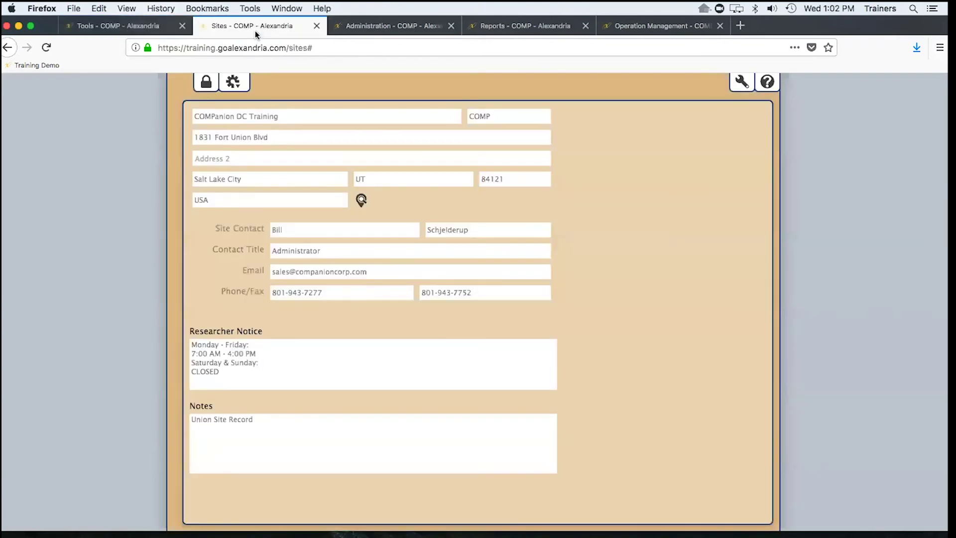
click(206, 82)
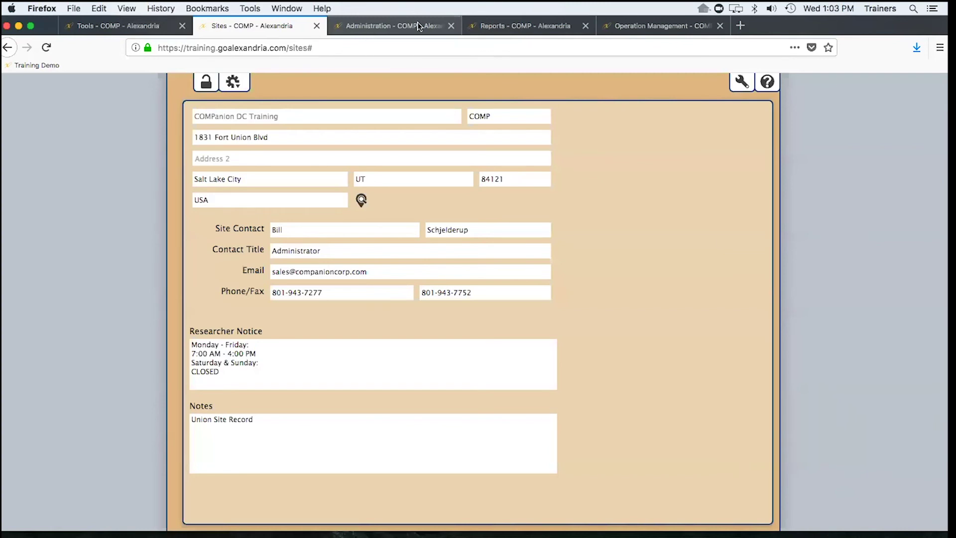
- Collapse Copies and list the Quick Patrons Usage reports, like Patron Monthly Usage and Top Borrowing Patrons
click(498, 24)
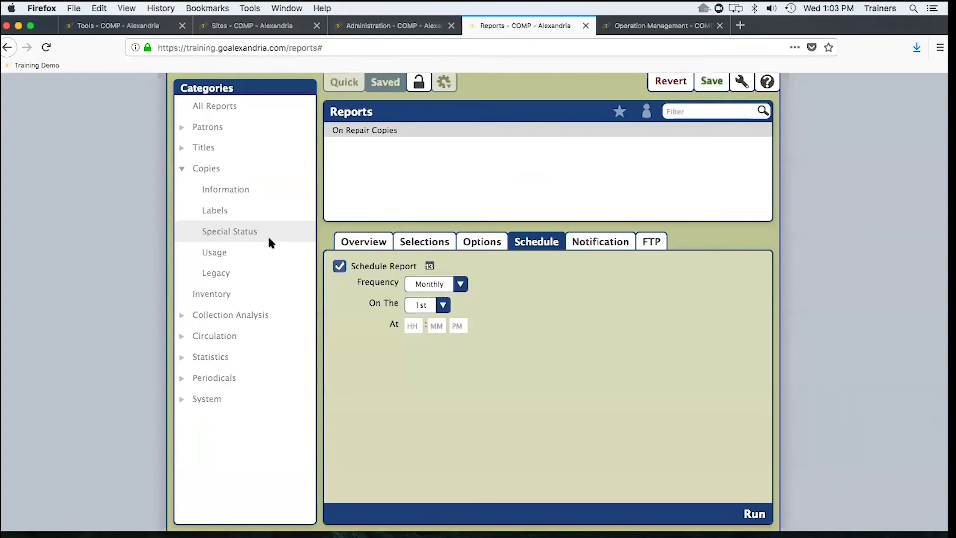
click(251, 232)
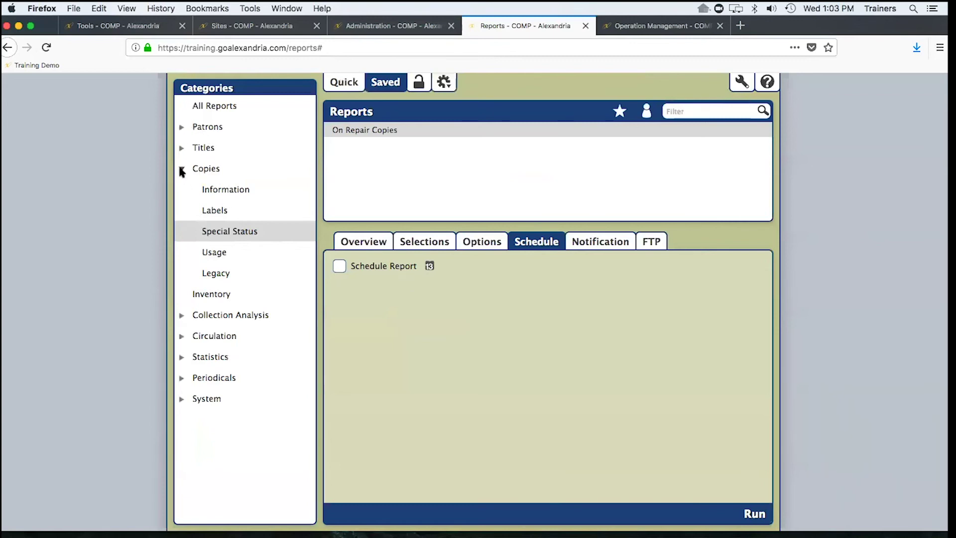
click(206, 162)
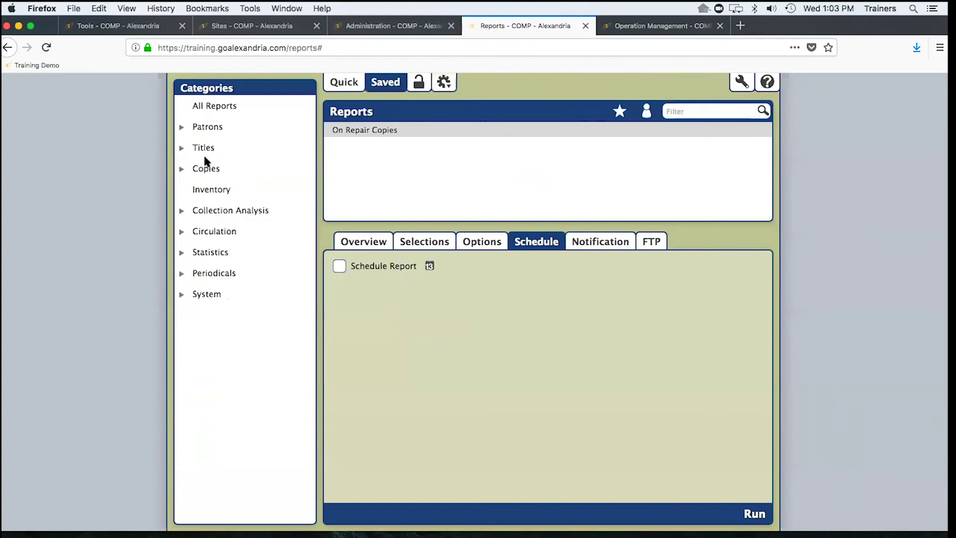
click(350, 84)
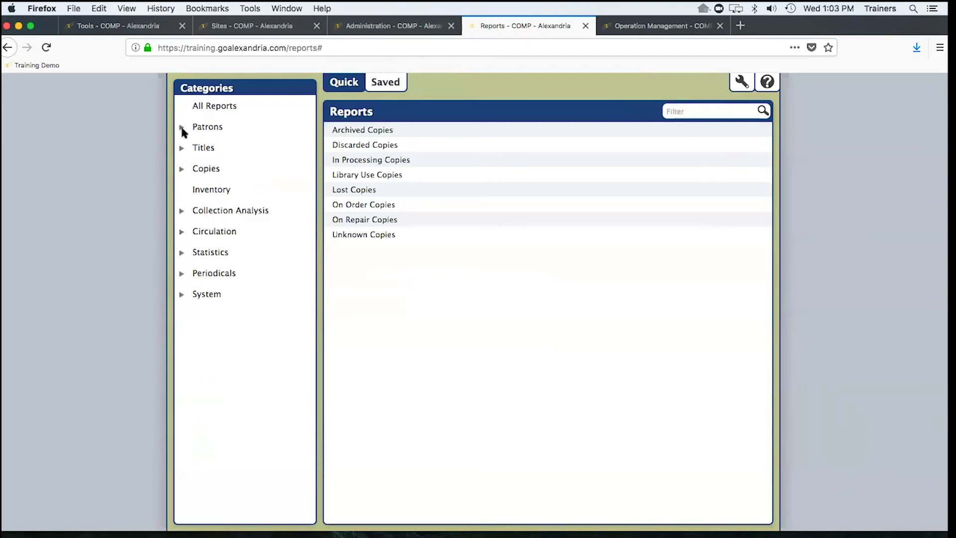
click(207, 128)
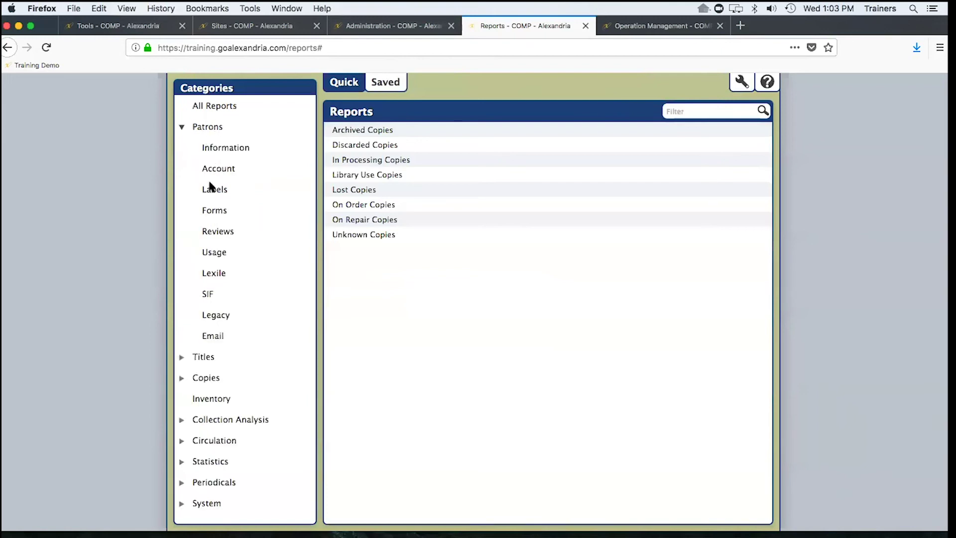
click(219, 250)
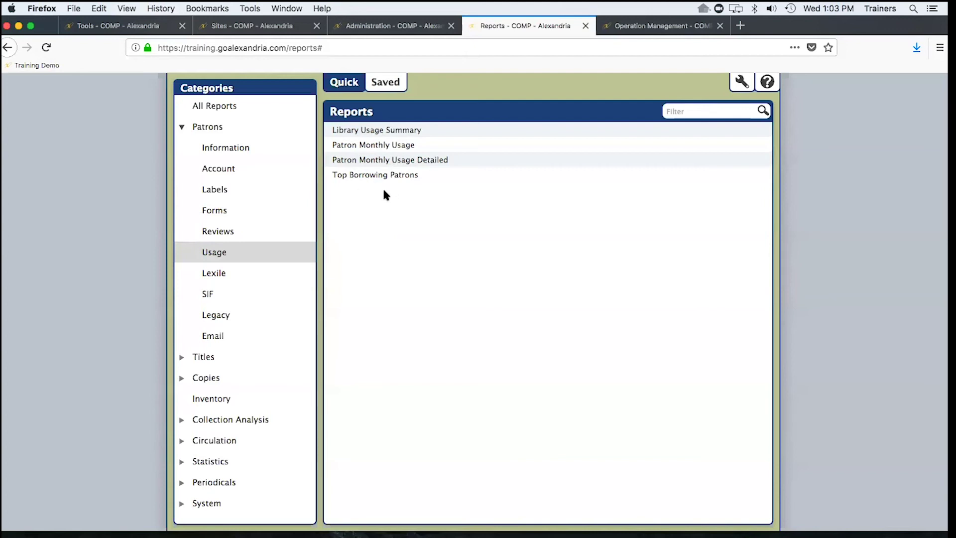
- Open Patron Monthly Usage and check its sort orders, keeping Sort by Site
click(383, 147)
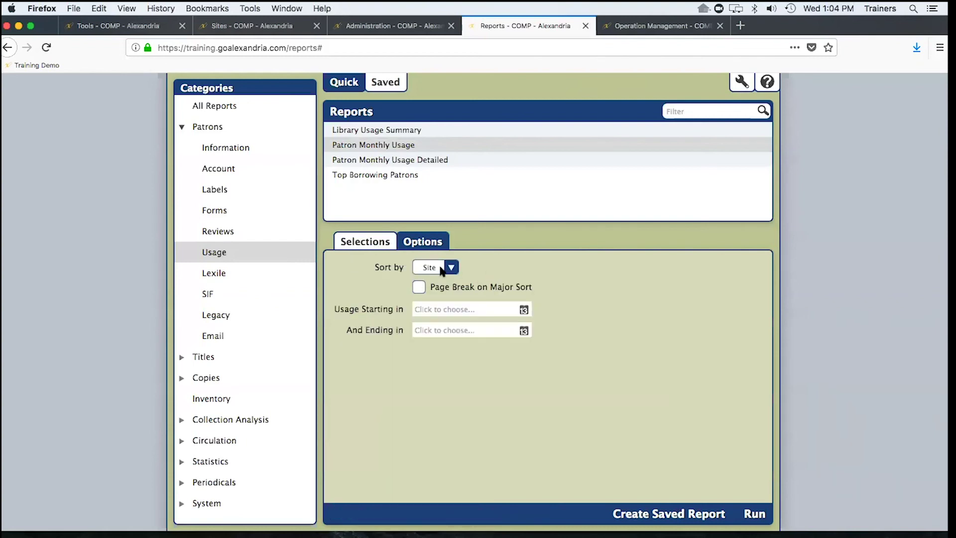
click(443, 269)
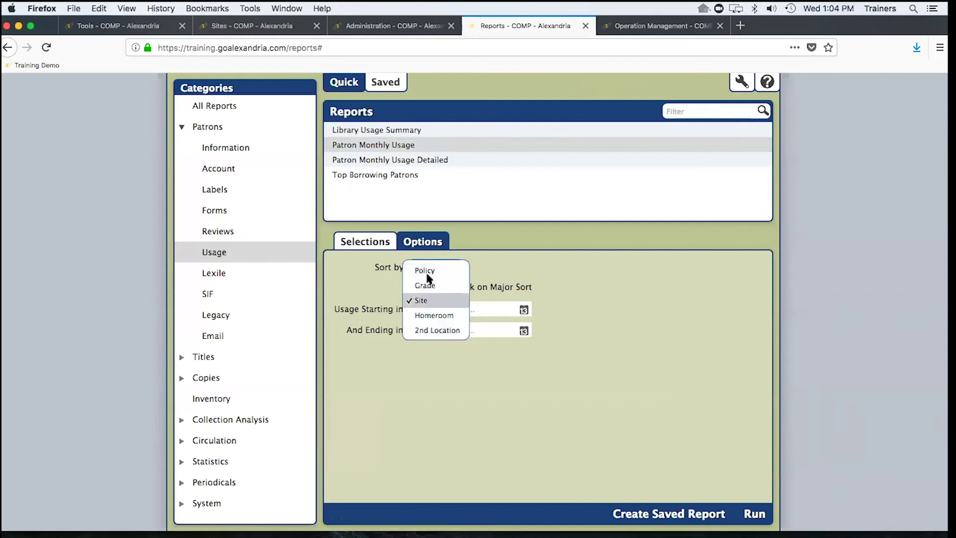
click(348, 275)
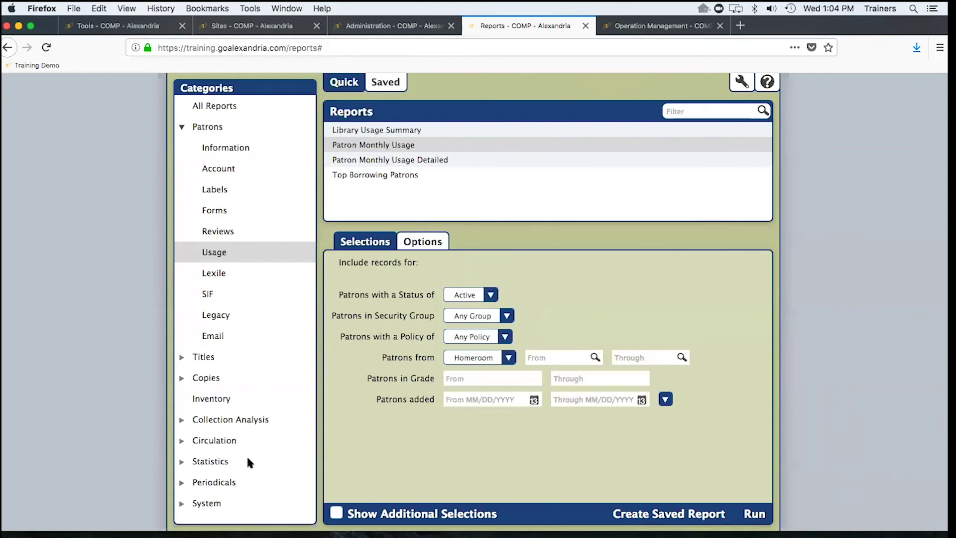
- Open the Usage by Patron Policy statistics report settings, then jump to the presentation's closing Thank You slide
click(214, 464)
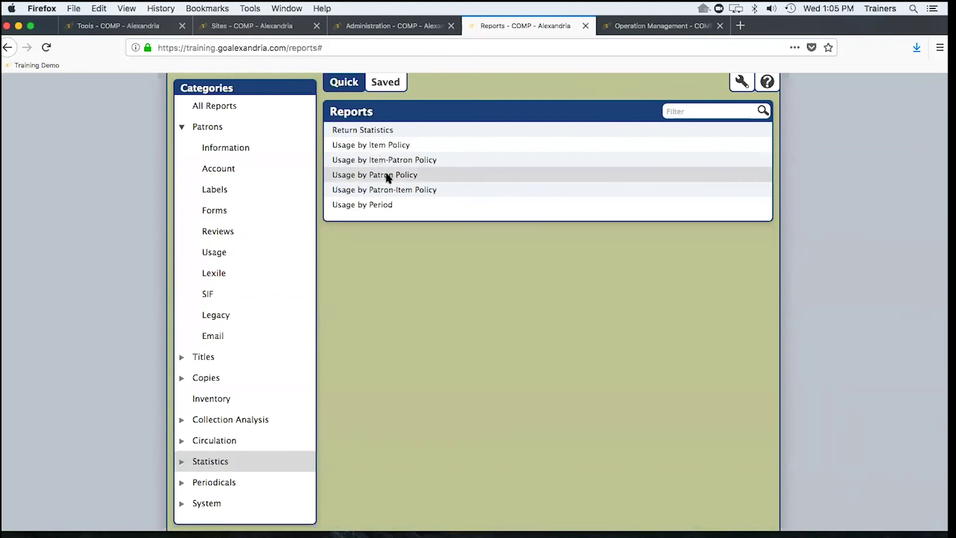
click(390, 175)
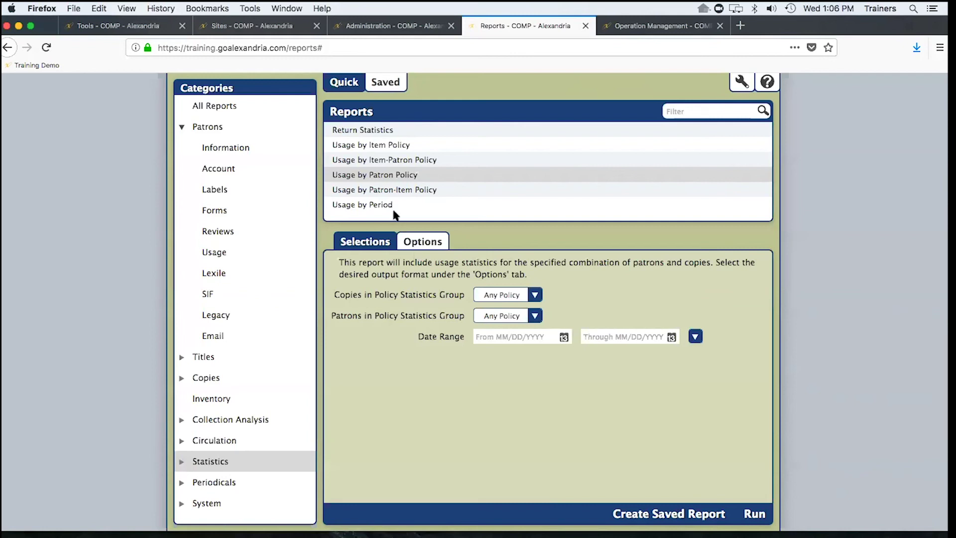
mouse_move(373, 520)
key(ctrl+Right)
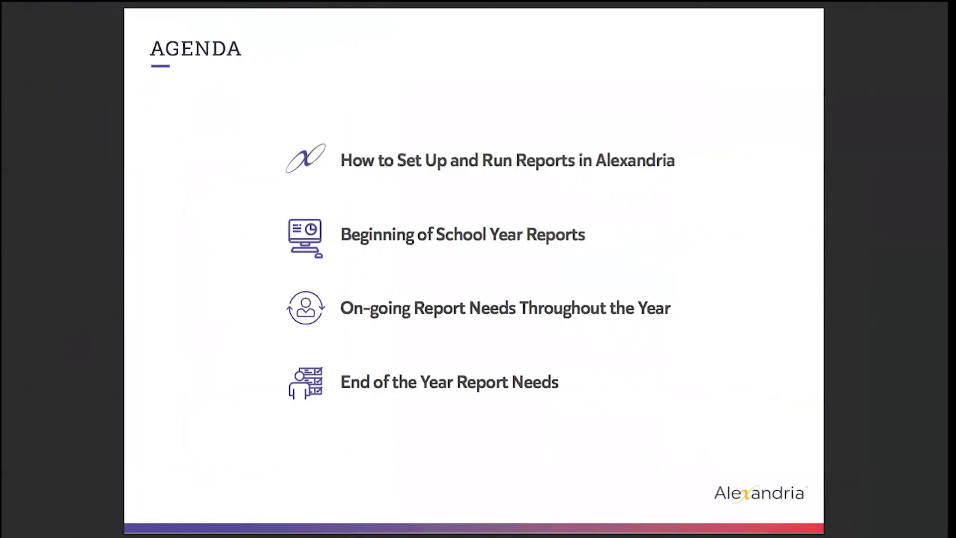
key(End)
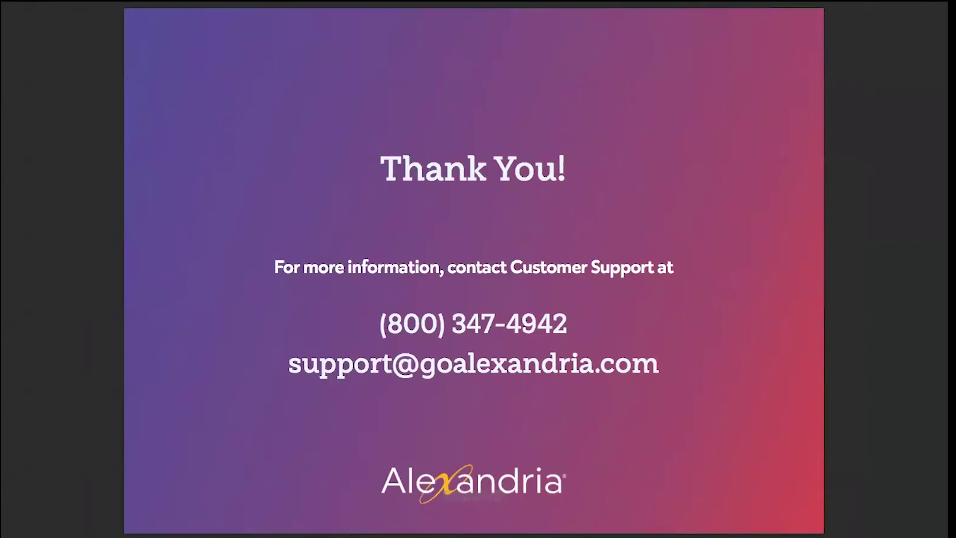